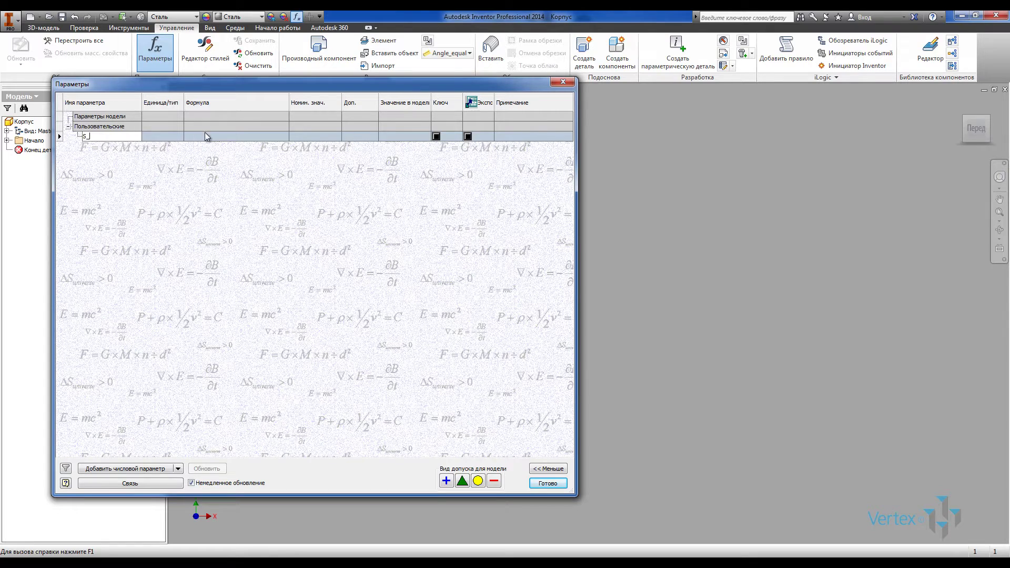
# Set the user parameter S_ to 320 mm and close the parameters dialog
pyautogui.click(206, 136)
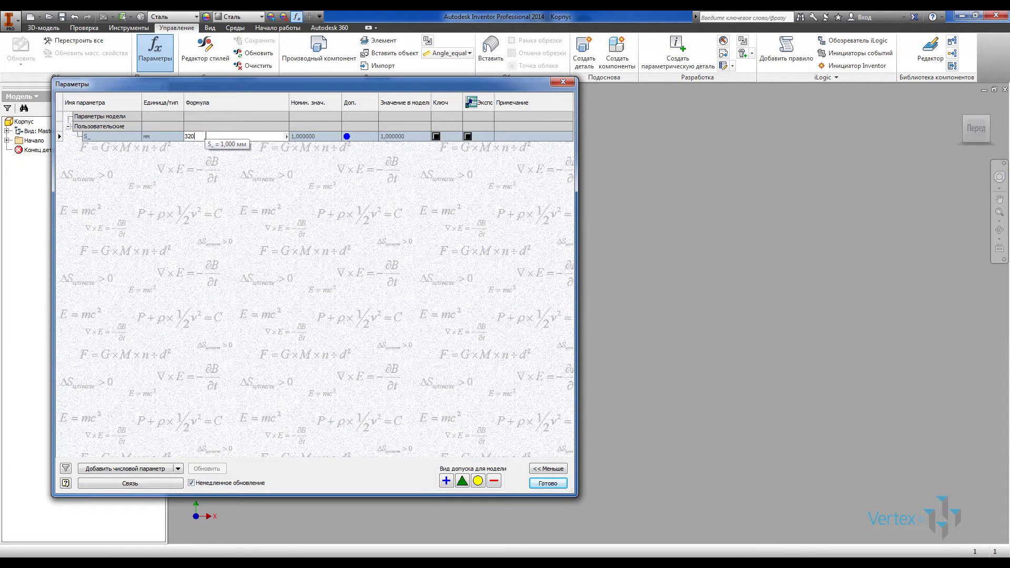
pyautogui.press('Return')
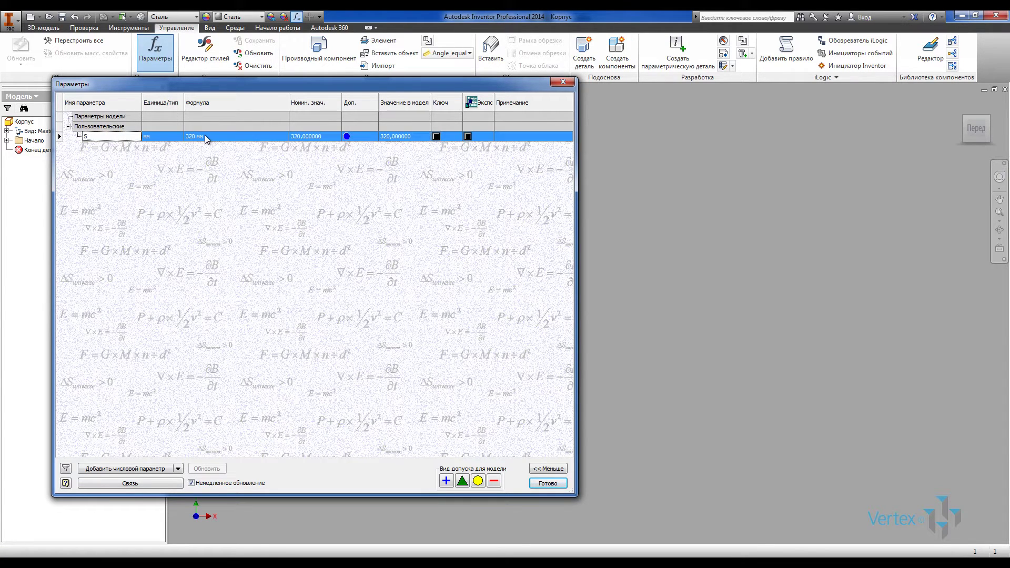
pyautogui.click(547, 483)
# Create a new 2D sketch on the front XY plane
pyautogui.click(43, 28)
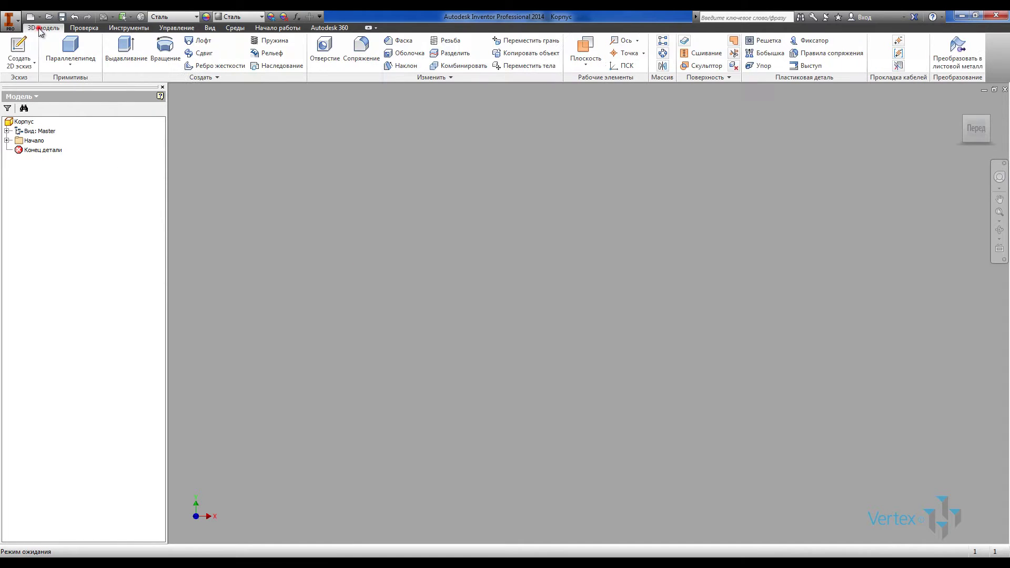
pyautogui.click(19, 48)
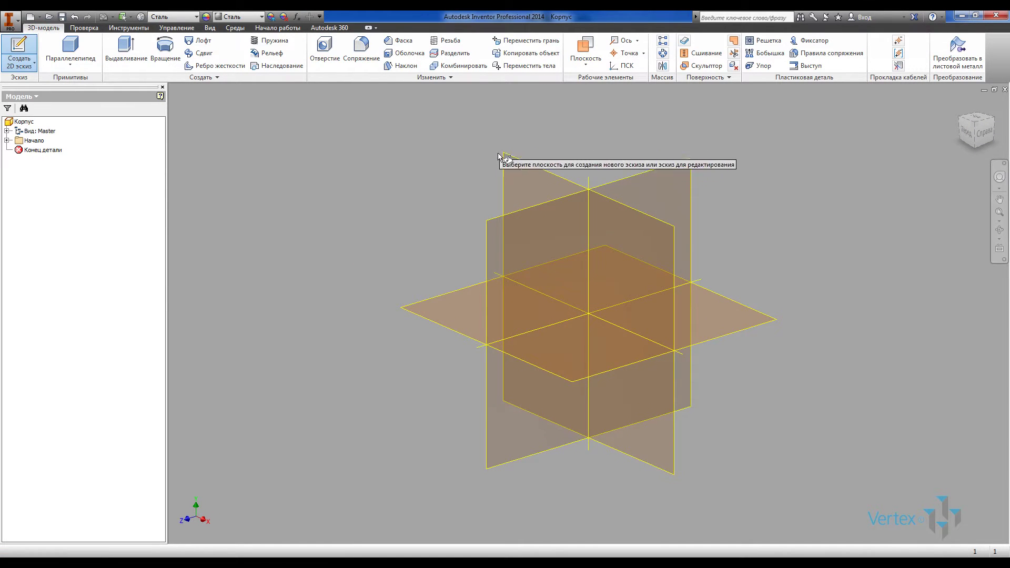
pyautogui.click(511, 160)
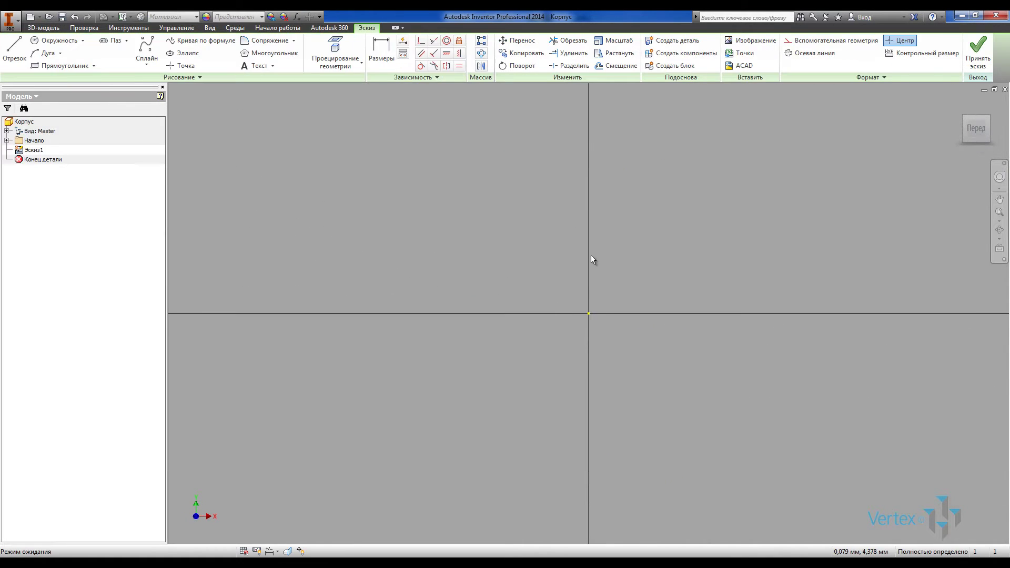
# Draw a vertical line 22 mm long beside the sketch's vertical axis, on its positive X side
pyautogui.press('l')
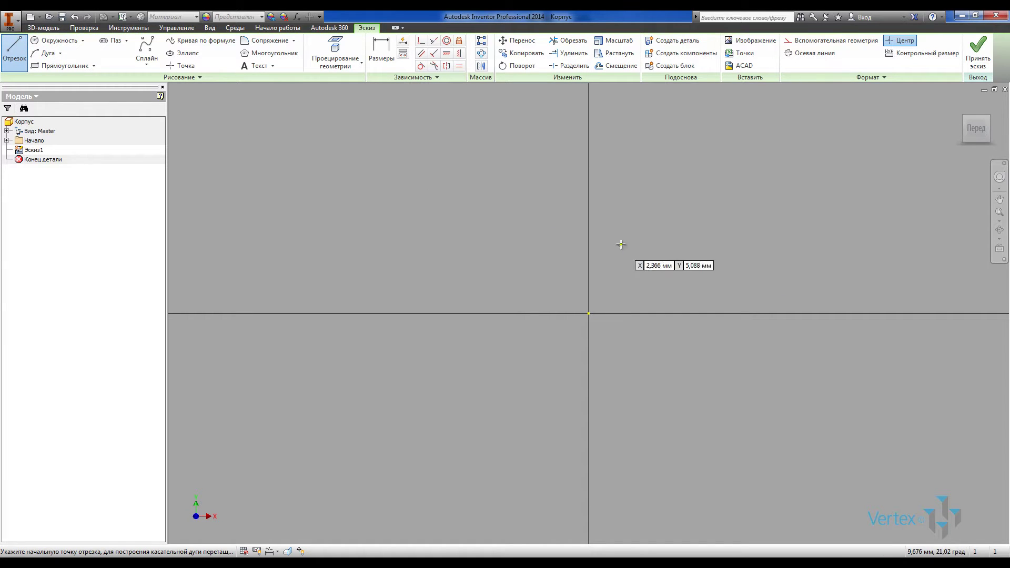
pyautogui.click(647, 237)
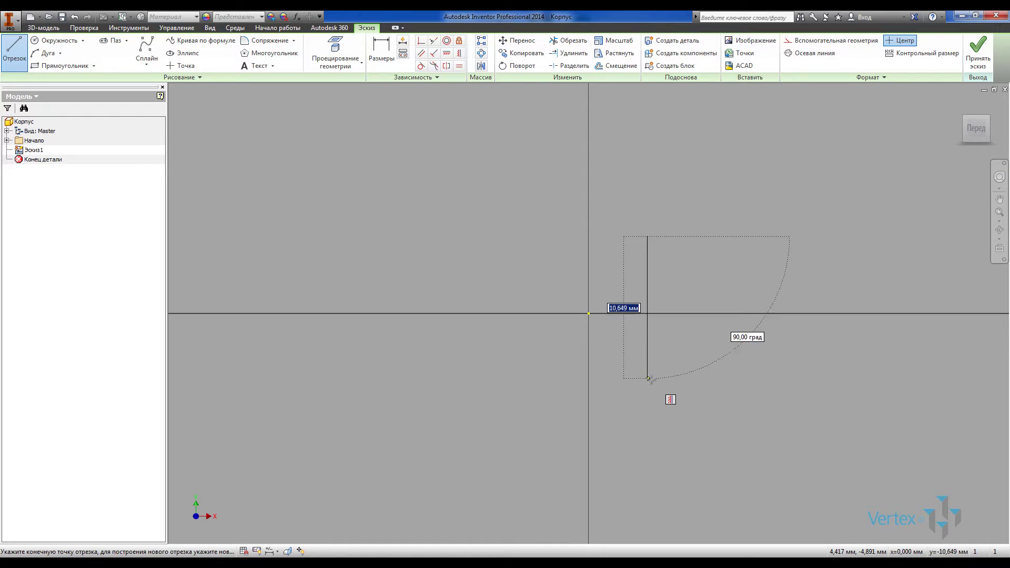
pyautogui.write('22')
pyautogui.press('Return')
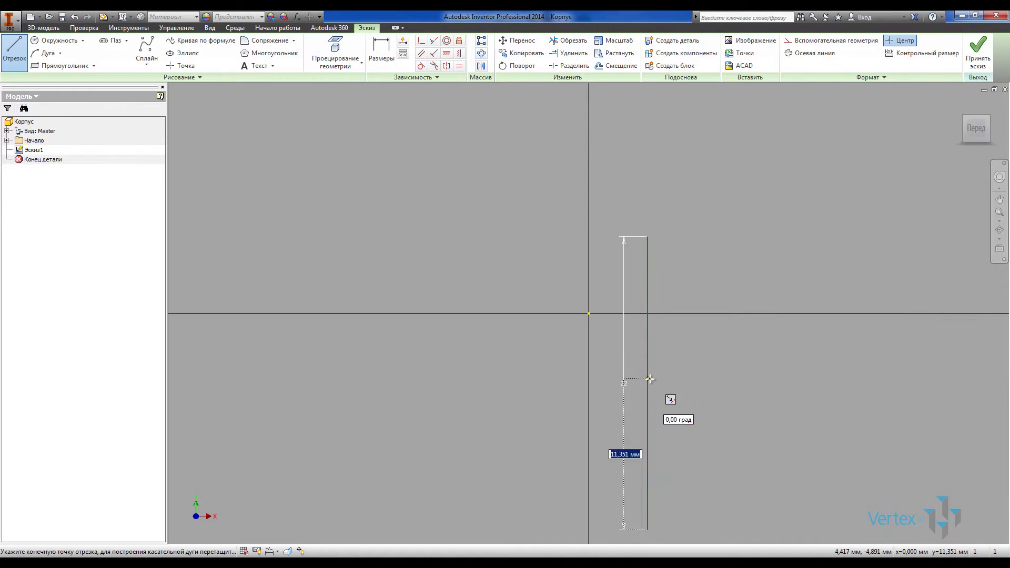
pyautogui.scroll(-2, 650, 379)
# Align the vertical line's midpoint horizontally with the origin using a horizontal constraint
pyautogui.click(445, 52)
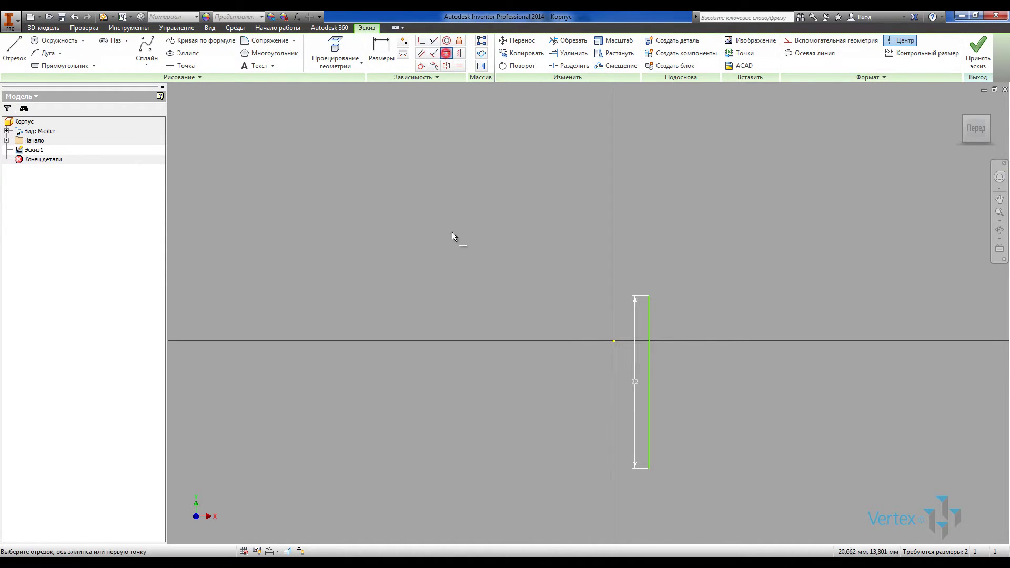
pyautogui.click(614, 341)
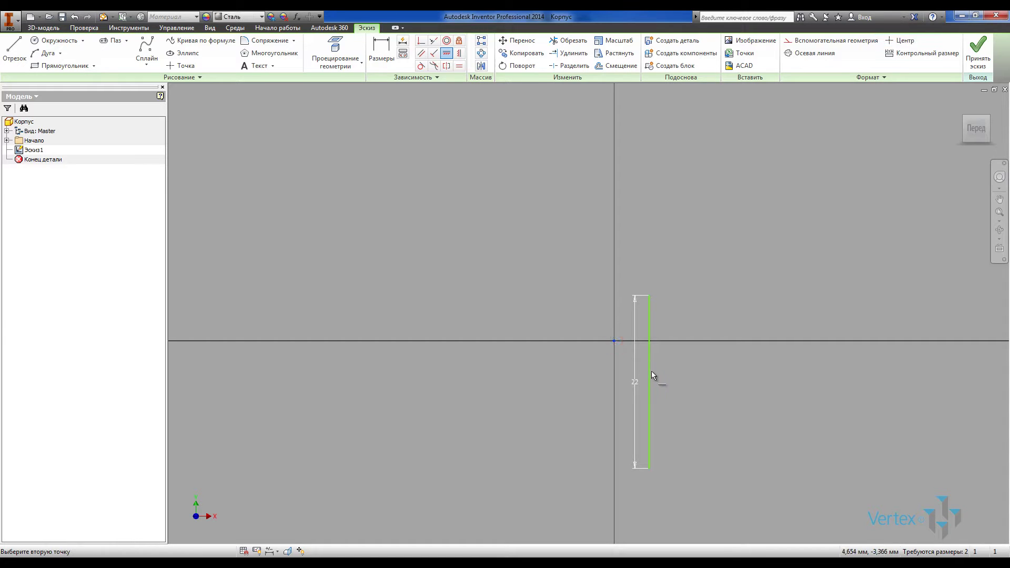
pyautogui.click(649, 381)
pyautogui.press('Escape')
# Move the vertical line farther from the origin and dimension its horizontal distance from the origin as 25/2 mm
pyautogui.moveTo(650, 297); pyautogui.dragTo(584, 292, button='middle')
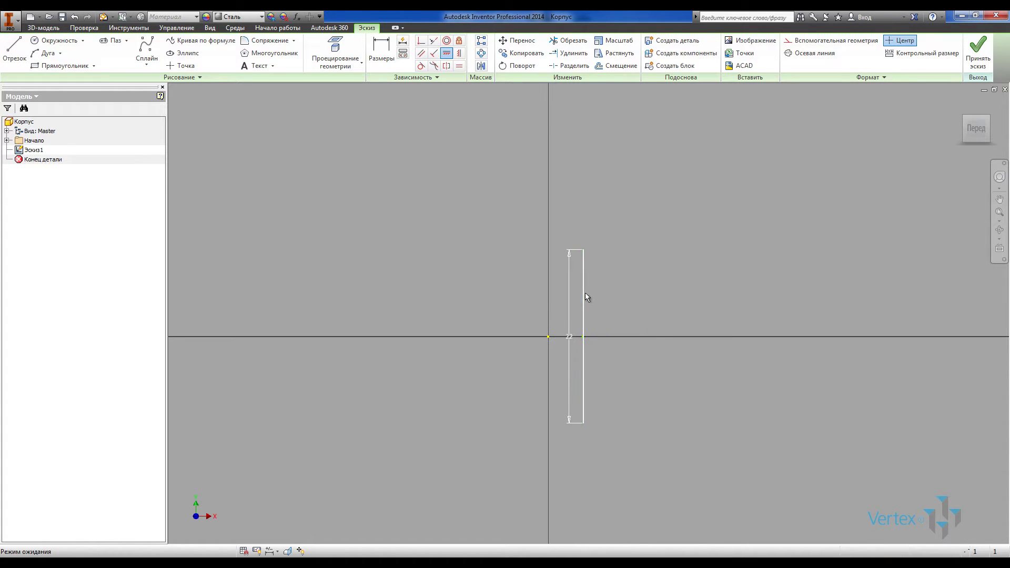
pyautogui.moveTo(585, 299); pyautogui.dragTo(632, 295)
pyautogui.click(538, 200)
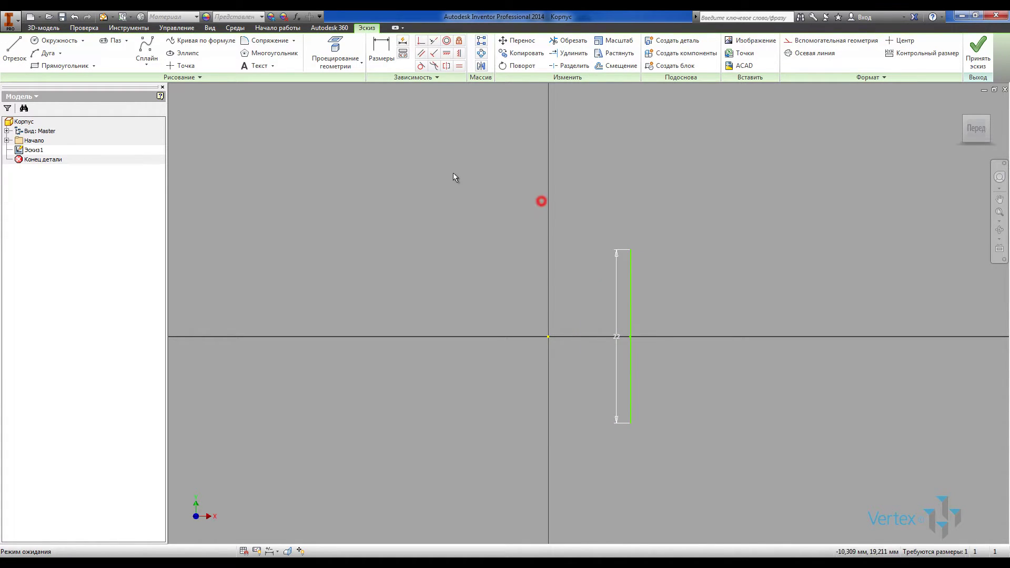
pyautogui.click(380, 58)
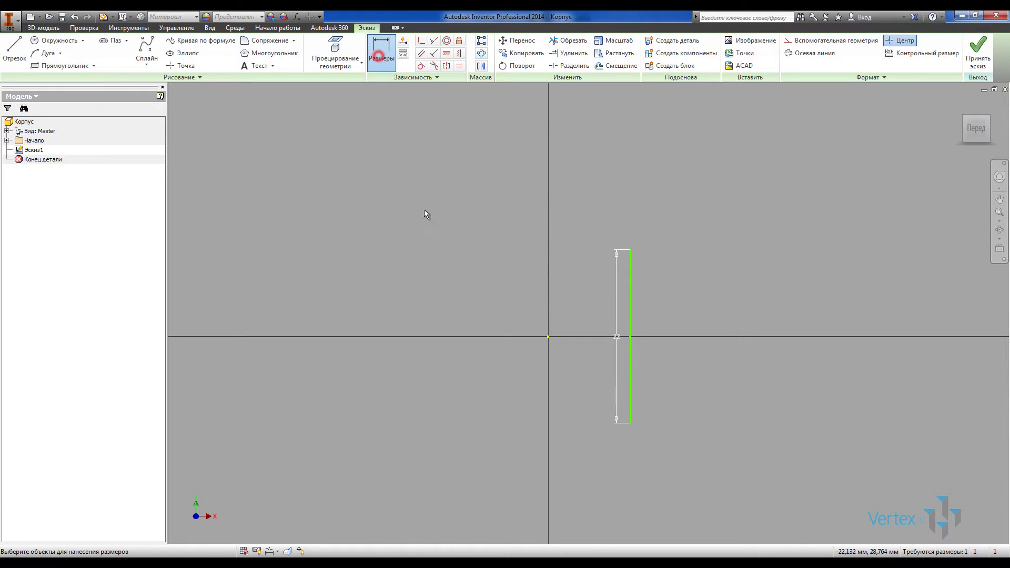
pyautogui.click(548, 337)
pyautogui.click(630, 312)
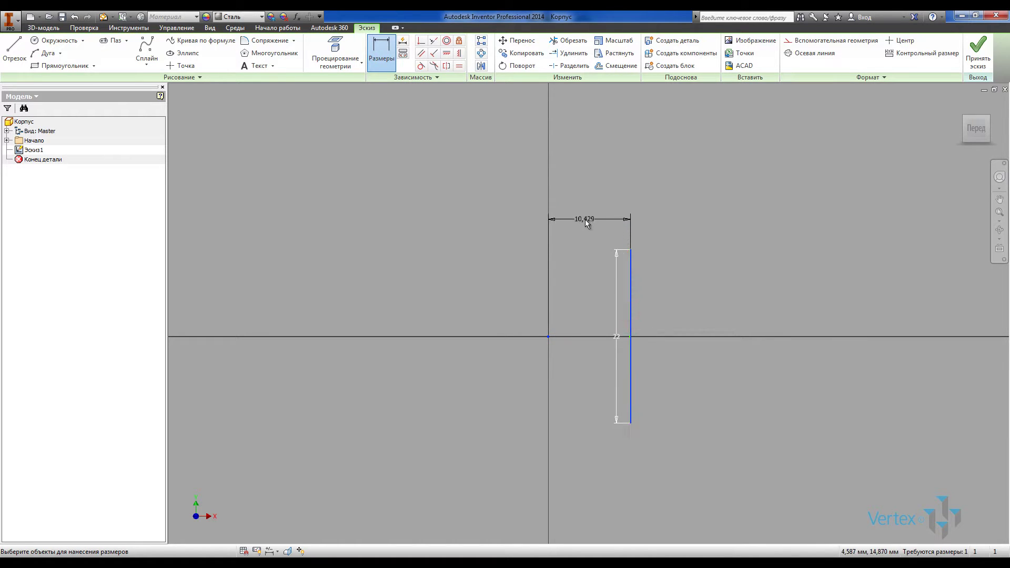
pyautogui.click(585, 219)
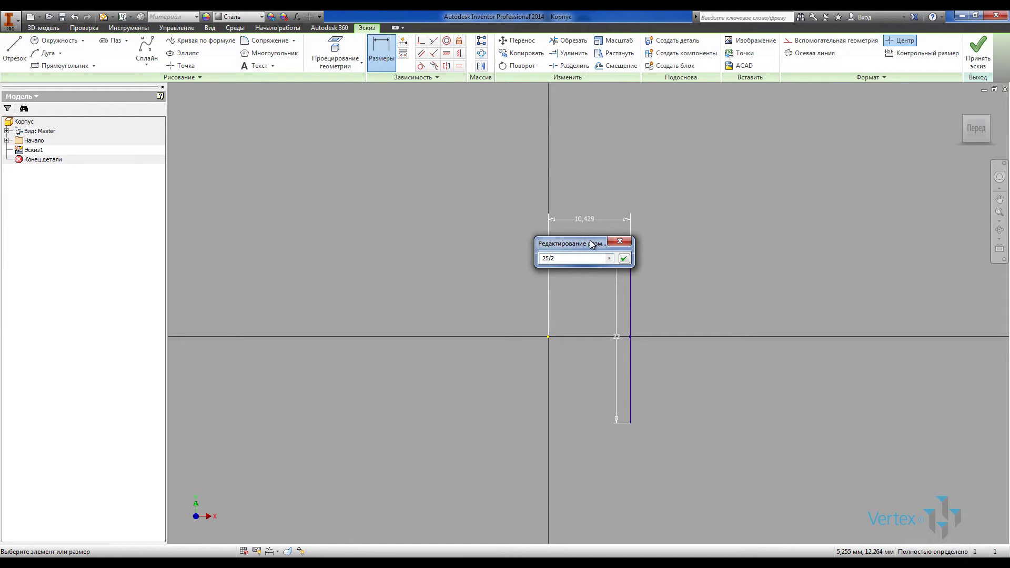
pyautogui.press('Return')
pyautogui.scroll(-2, 582, 270)
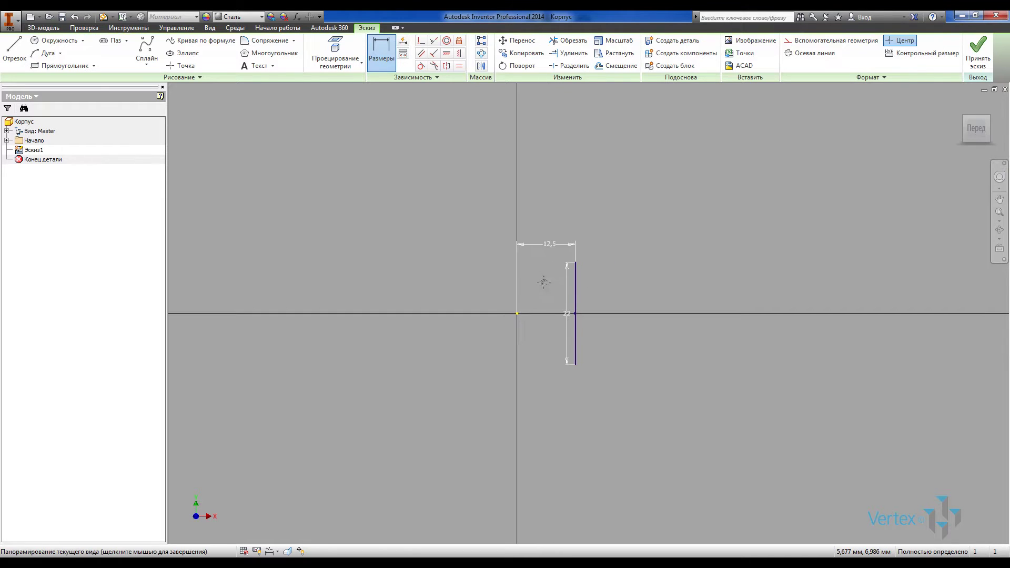
pyautogui.press('Escape')
# Draw a circle centred on the origin with a radius of about 20.5 mm, enclosing the vertical line
pyautogui.click(55, 40)
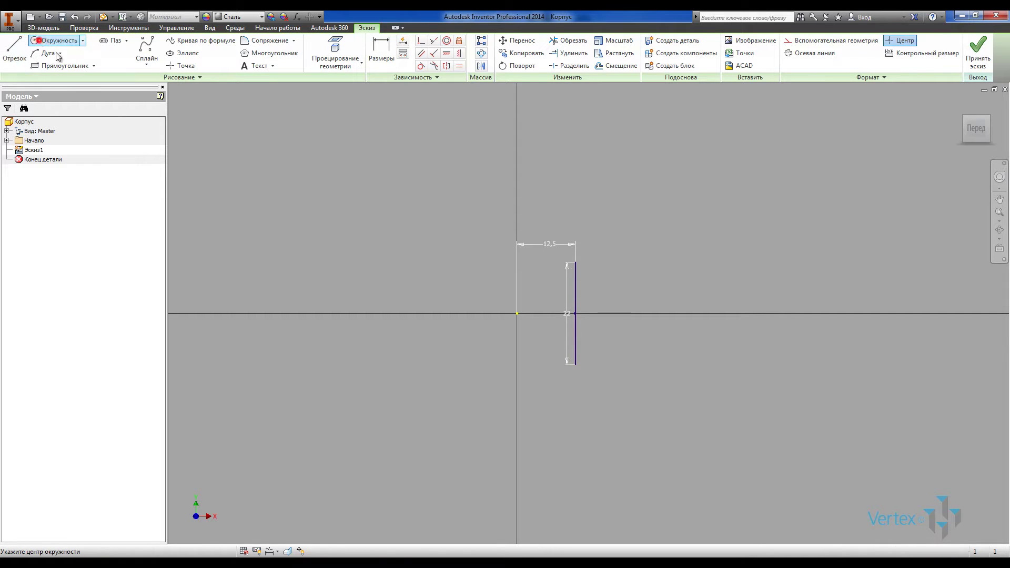
pyautogui.click(516, 314)
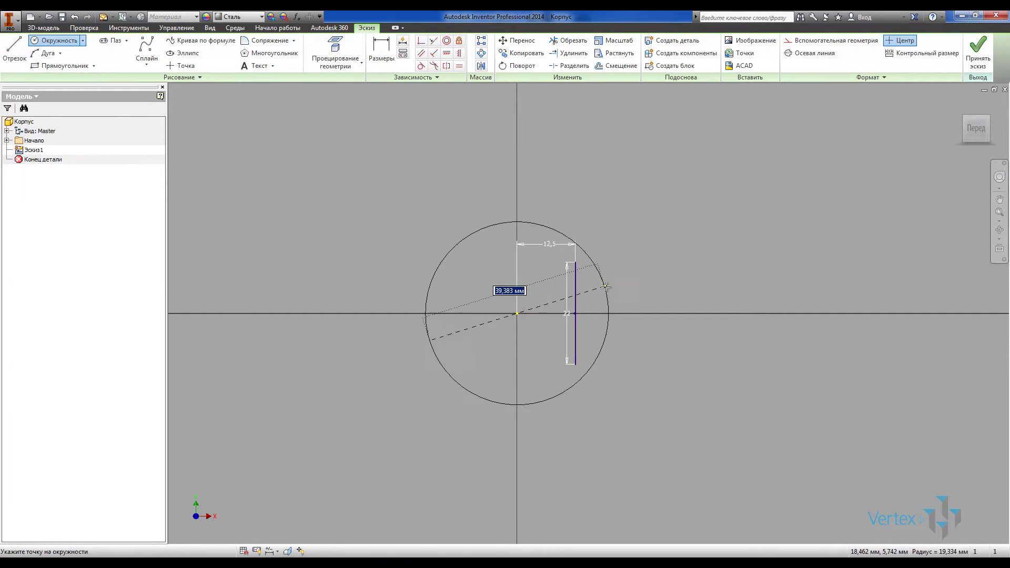
pyautogui.click(608, 286)
# Draw horizontal lines from both ends of the 22 mm vertical line outward to the circle
pyautogui.press('l')
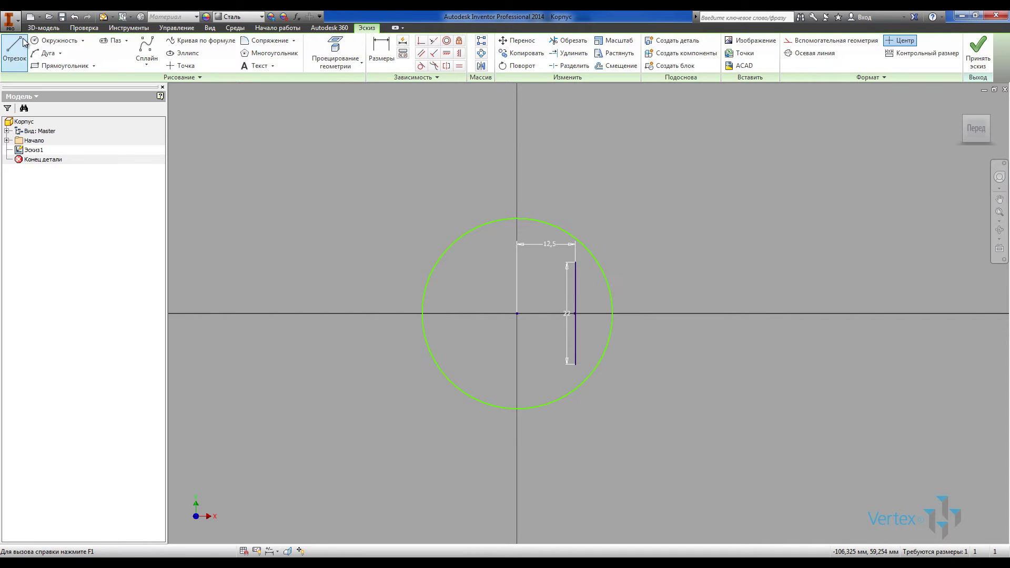
pyautogui.scroll(3, 631, 284)
pyautogui.click(539, 256)
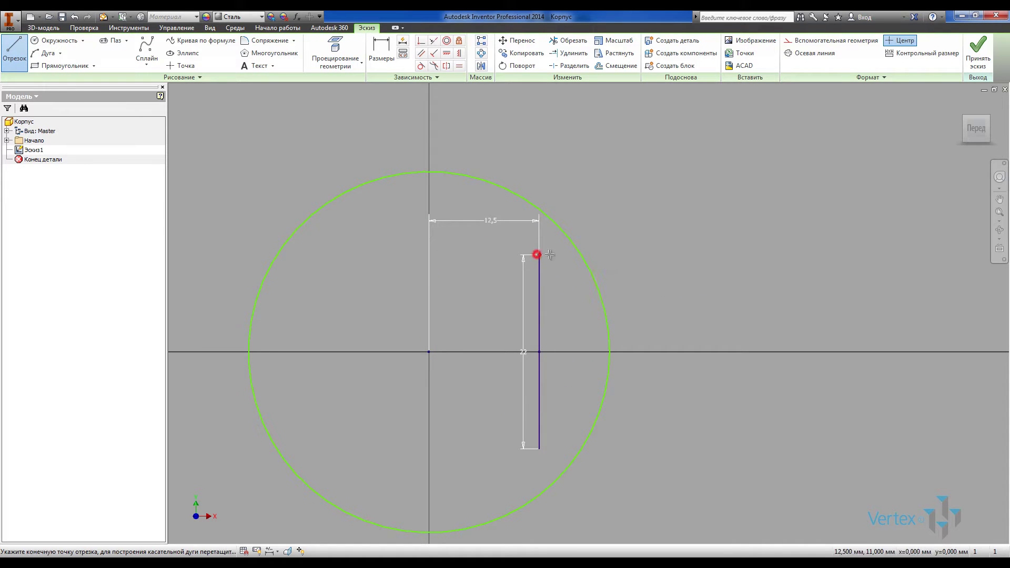
pyautogui.doubleClick(579, 255)
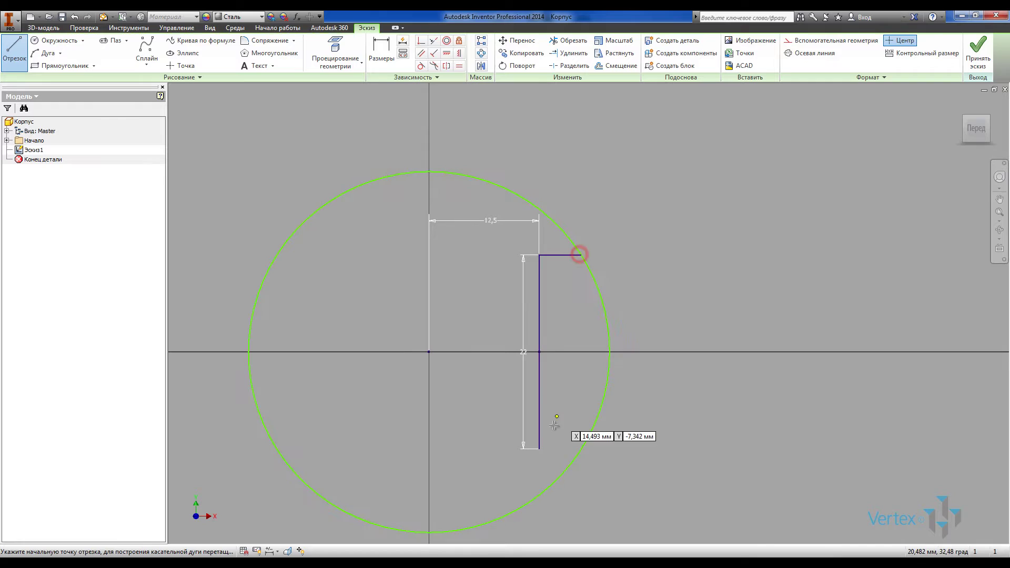
pyautogui.click(539, 448)
pyautogui.click(580, 448)
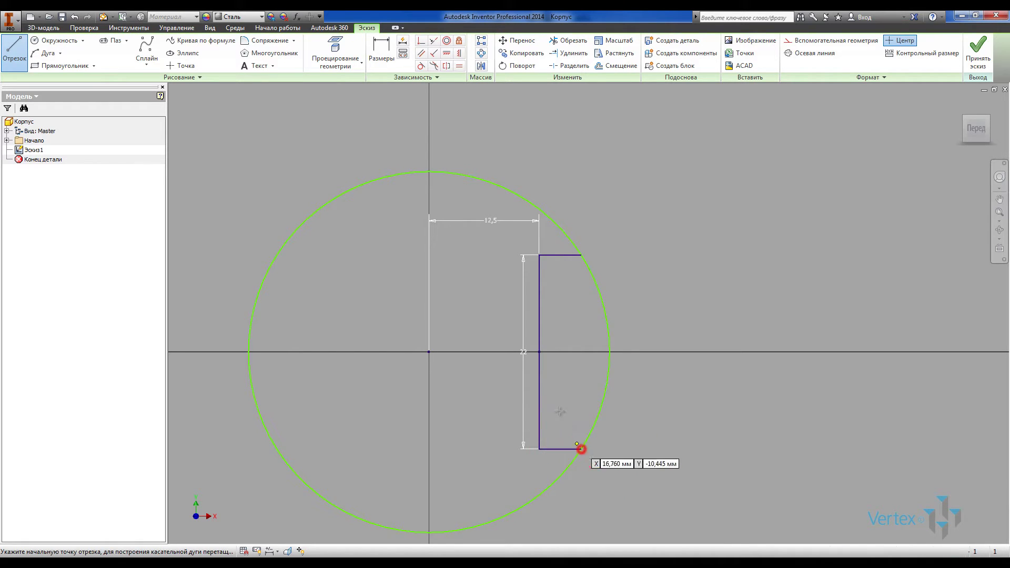
# Trim the circle so only the arc between the two horizontal lines remains
pyautogui.scroll(-3, 513, 300)
pyautogui.click(567, 41)
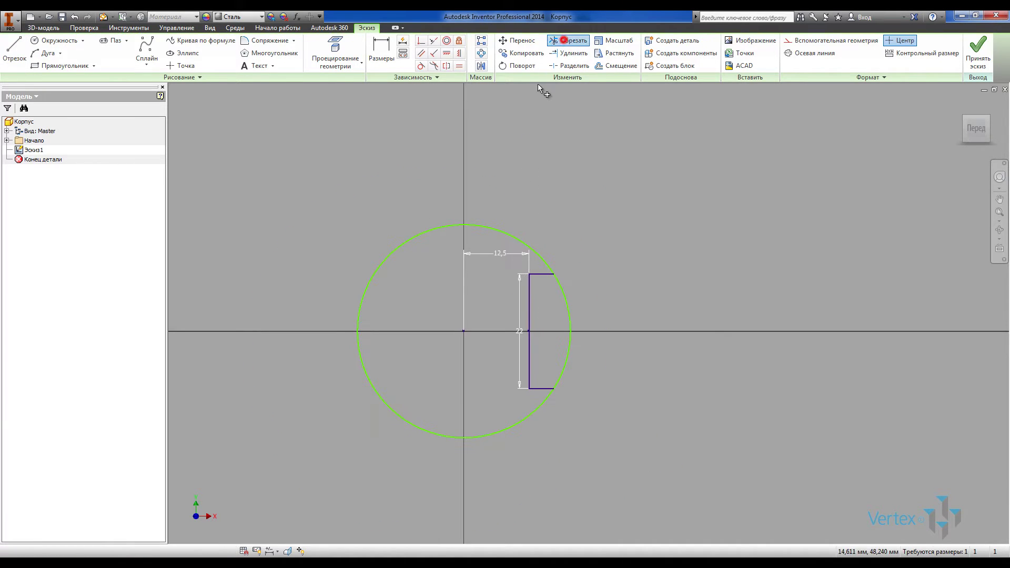
pyautogui.click(510, 238)
# Dimension the arc's radius as 18 mm
pyautogui.click(381, 51)
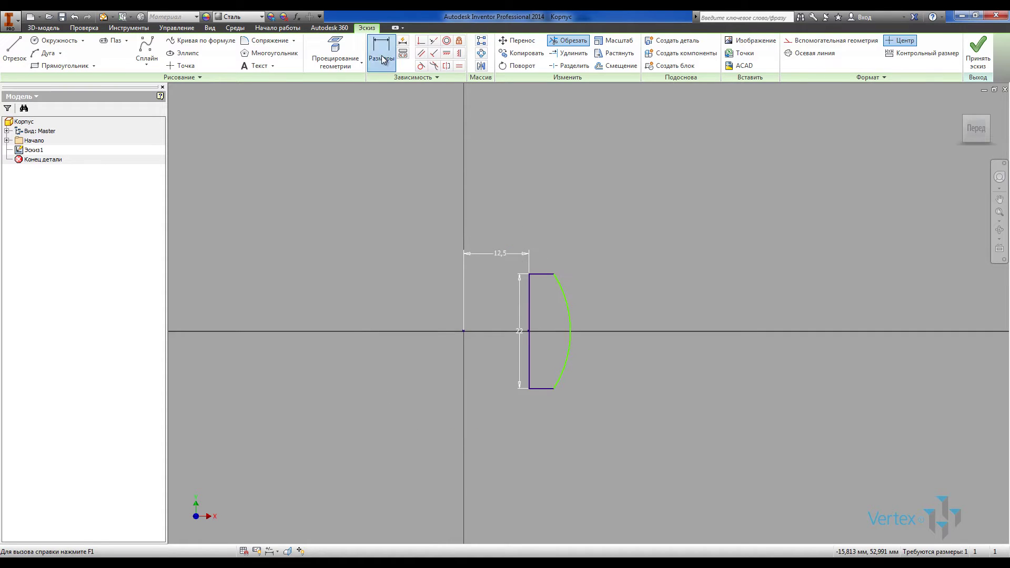
pyautogui.scroll(3, 537, 263)
pyautogui.click(578, 298)
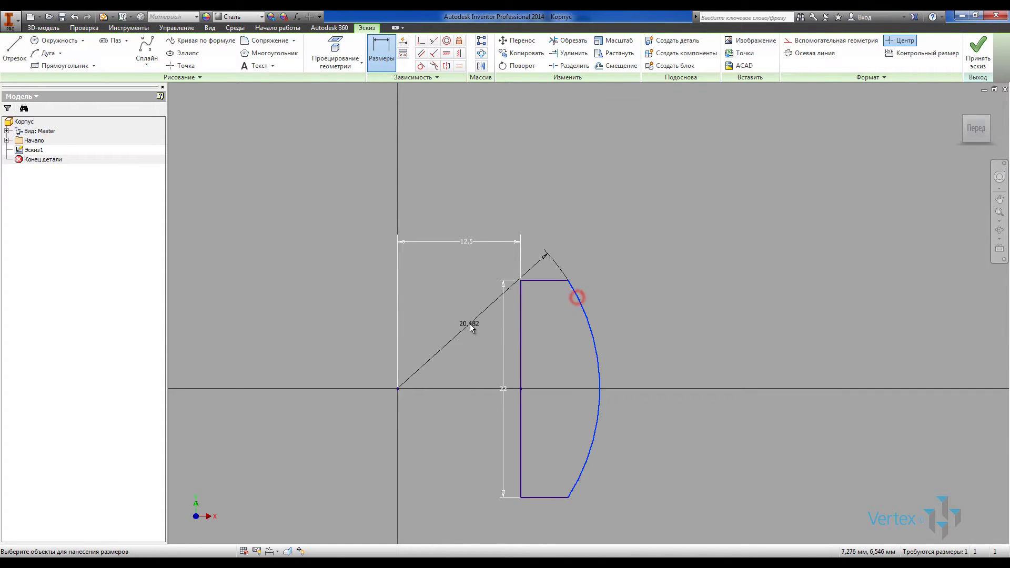
pyautogui.click(468, 324)
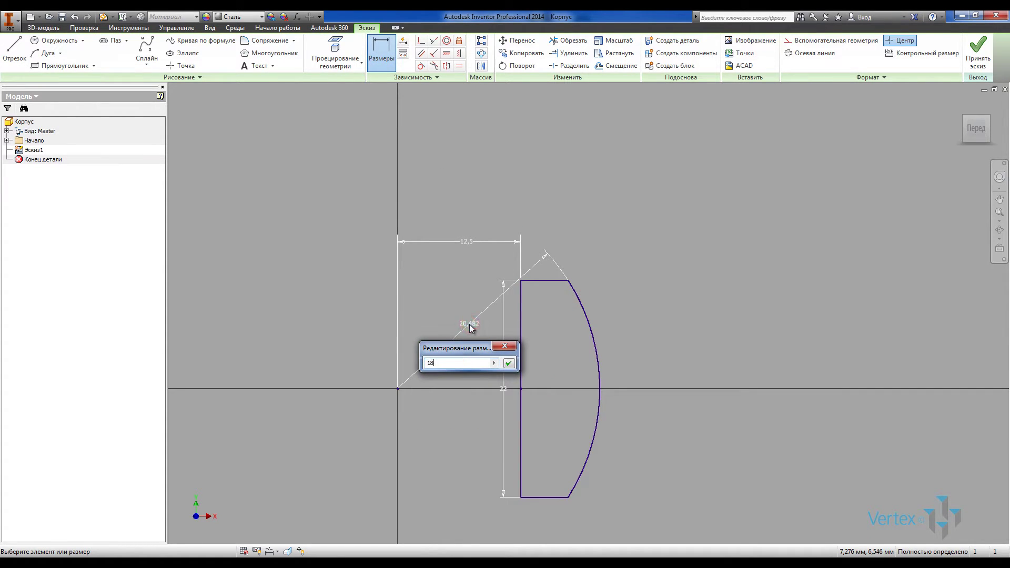
pyautogui.press('Return')
pyautogui.scroll(-2, 430, 293)
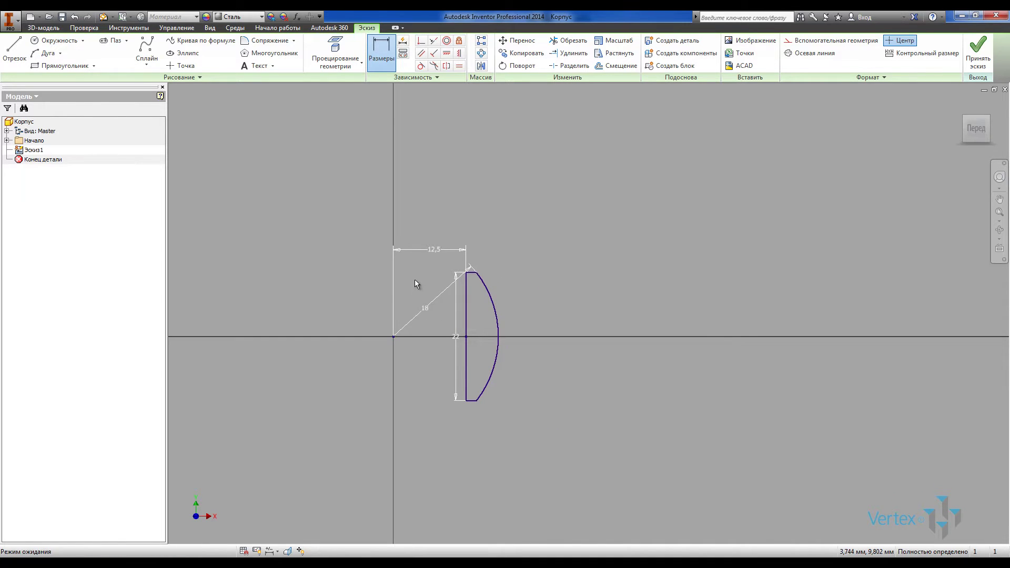
# Draw a three-sided rectangular outline about 19 mm tall on the arc's outer side, with both horizontal lines ending on the arc
pyautogui.press('l')
pyautogui.scroll(2, 471, 295)
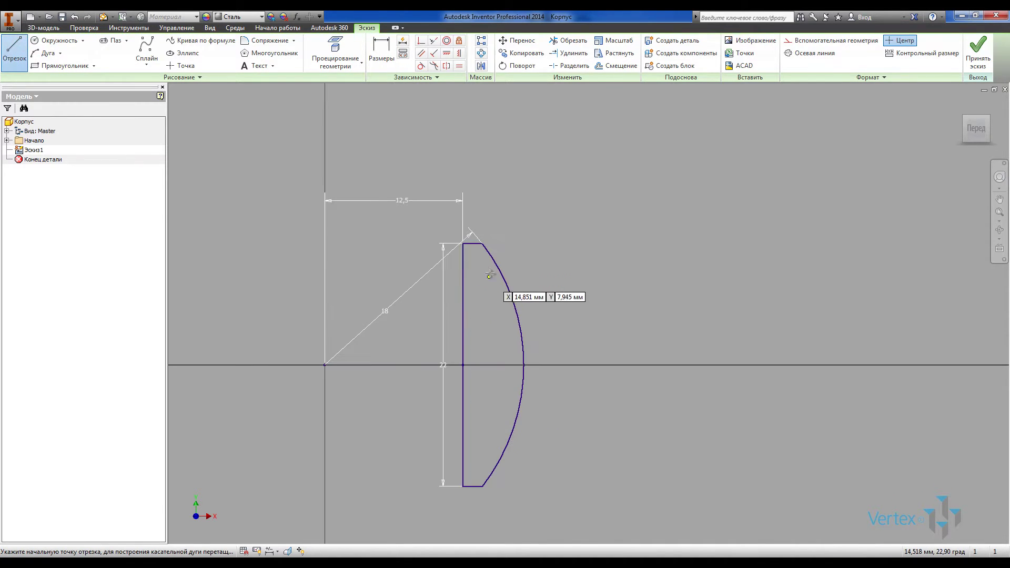
pyautogui.click(494, 264)
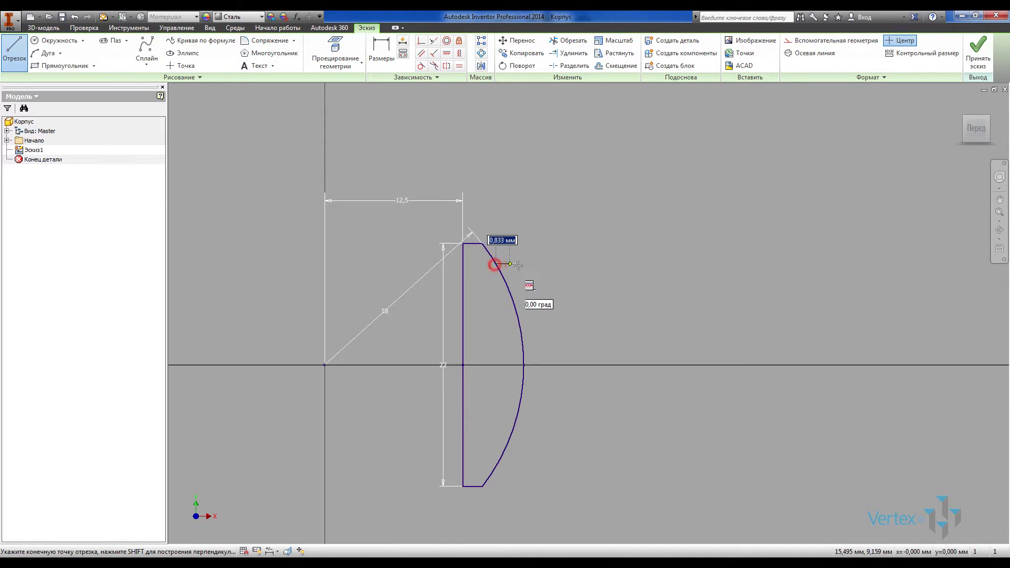
pyautogui.click(545, 264)
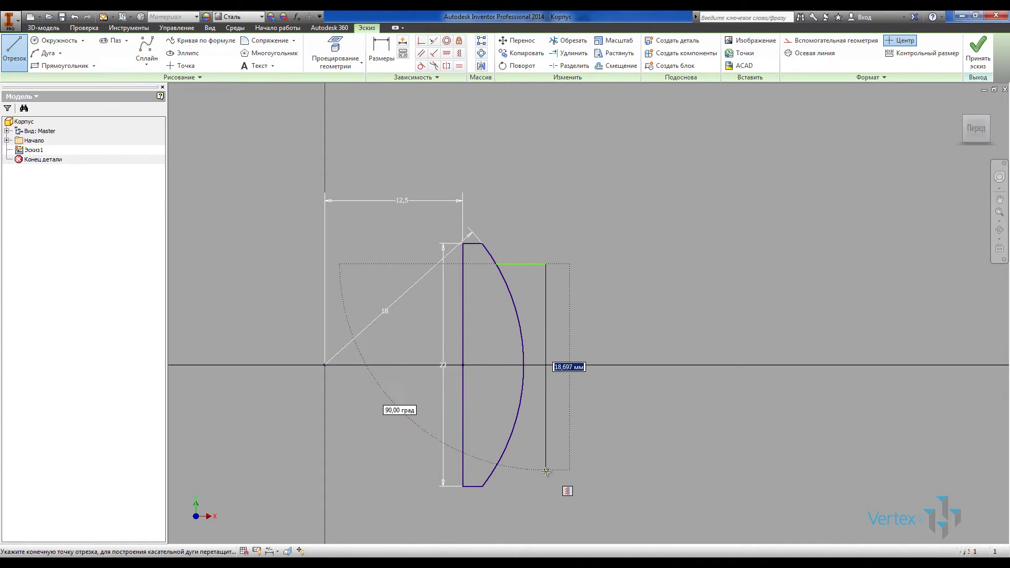
pyautogui.click(545, 477)
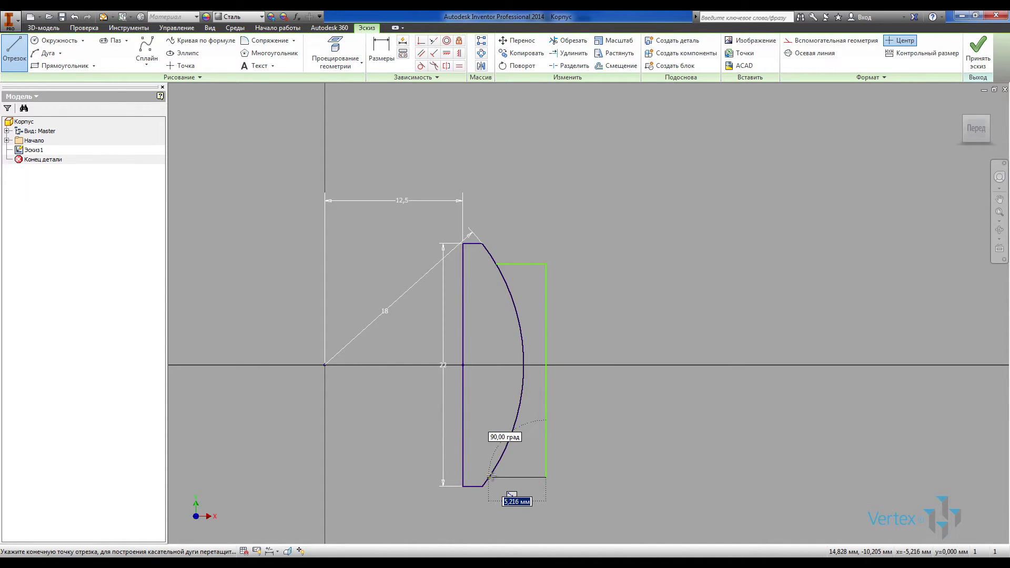
pyautogui.click(490, 475)
pyautogui.scroll(-3, 322, 240)
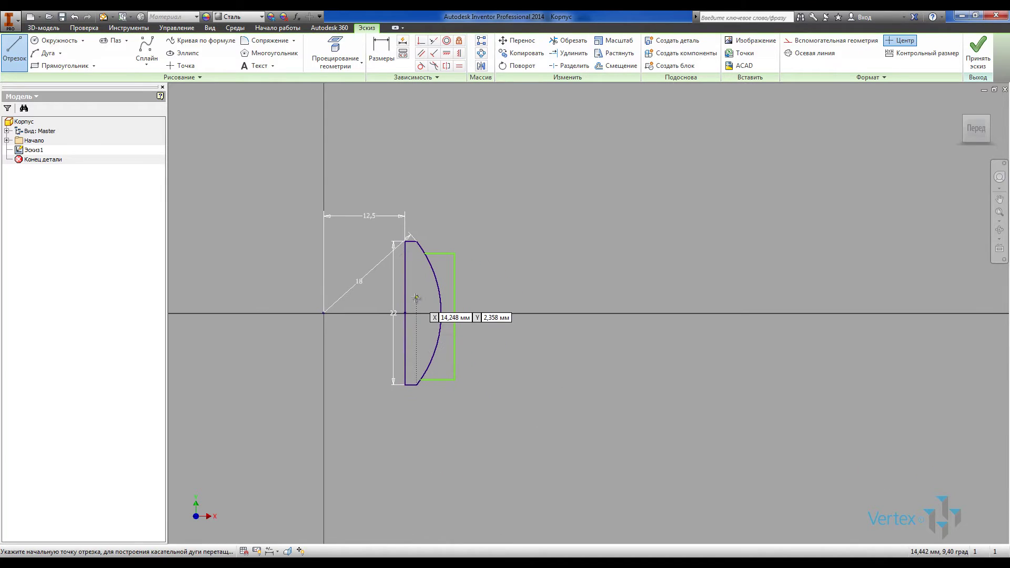
pyautogui.press('Escape')
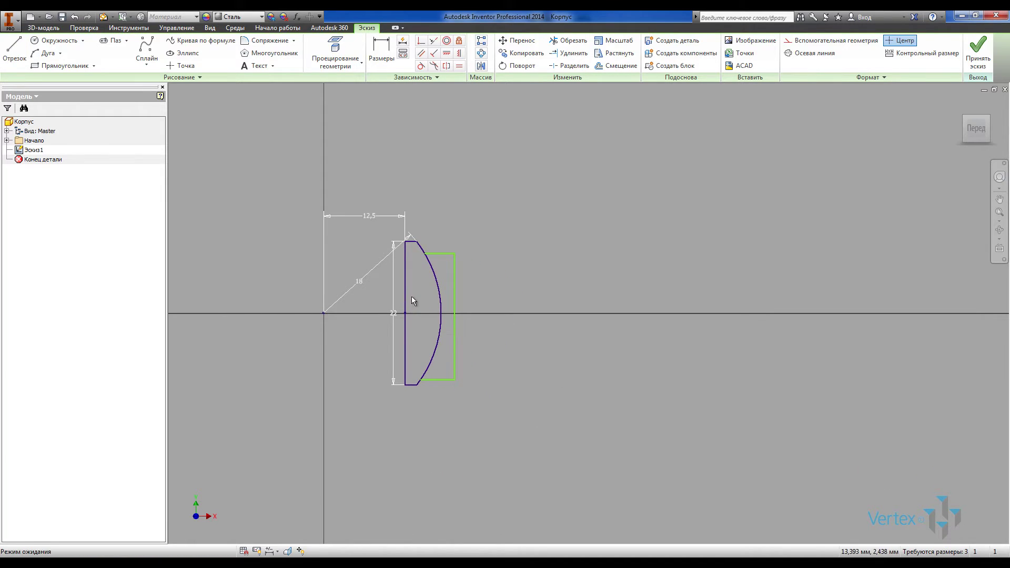
# Make the two horizontal lines of the outer rectangular outline equal in length
pyautogui.click(459, 66)
pyautogui.click(439, 253)
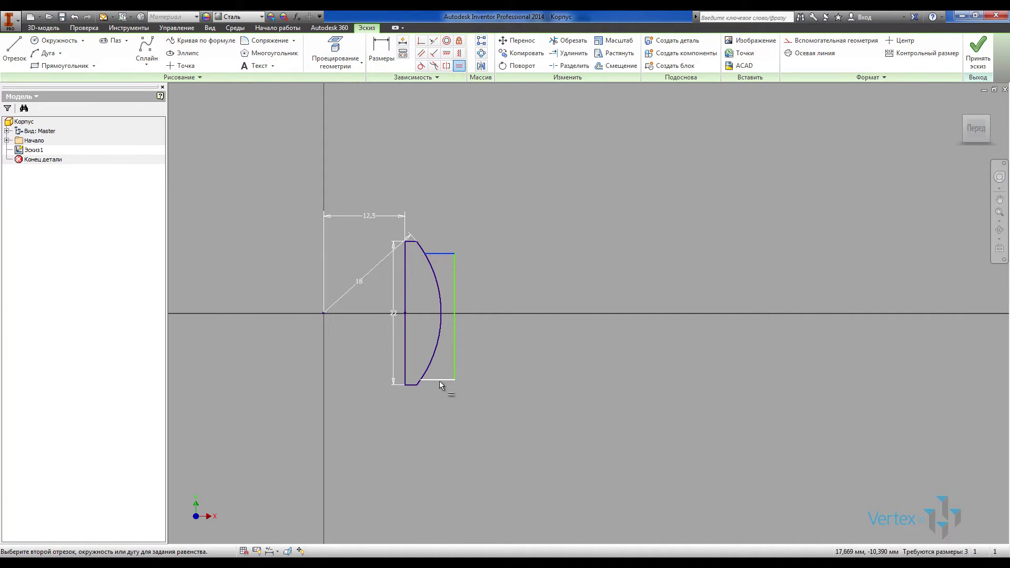
pyautogui.click(440, 381)
# Align the outer vertical line's midpoint horizontally with the origin and dimension that line 20 mm from the origin
pyautogui.click(447, 53)
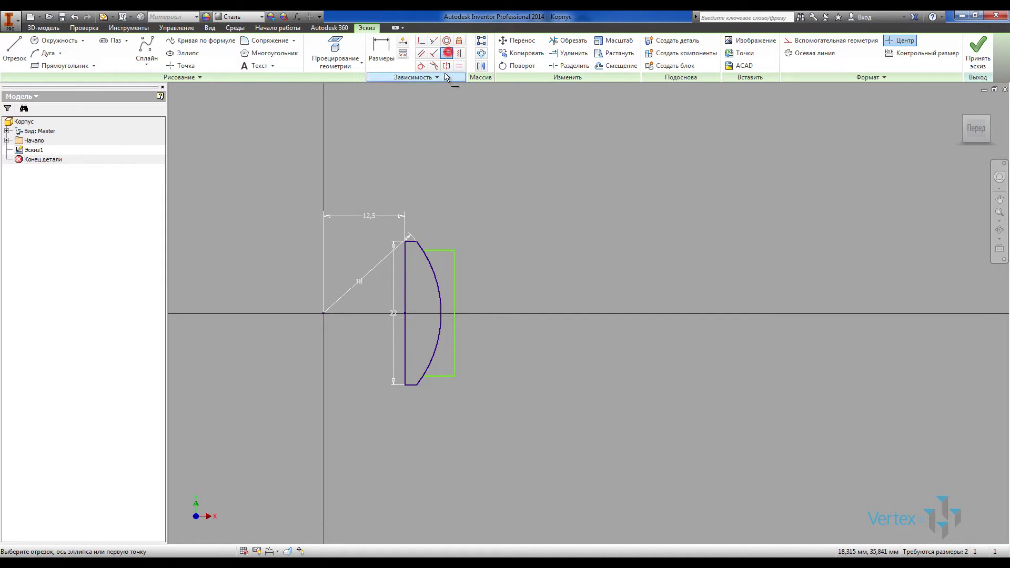
pyautogui.click(324, 312)
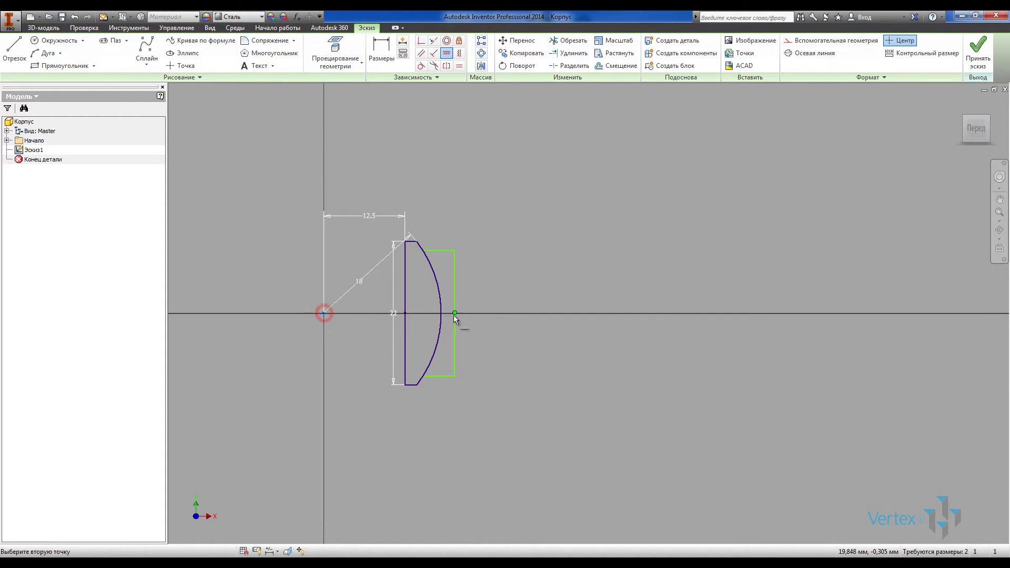
pyautogui.click(376, 46)
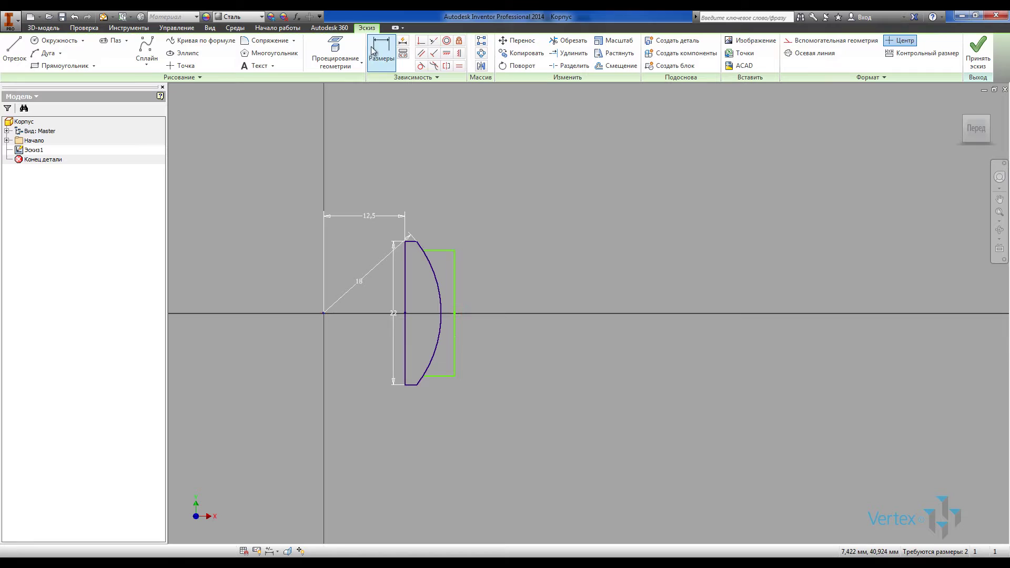
pyautogui.click(323, 314)
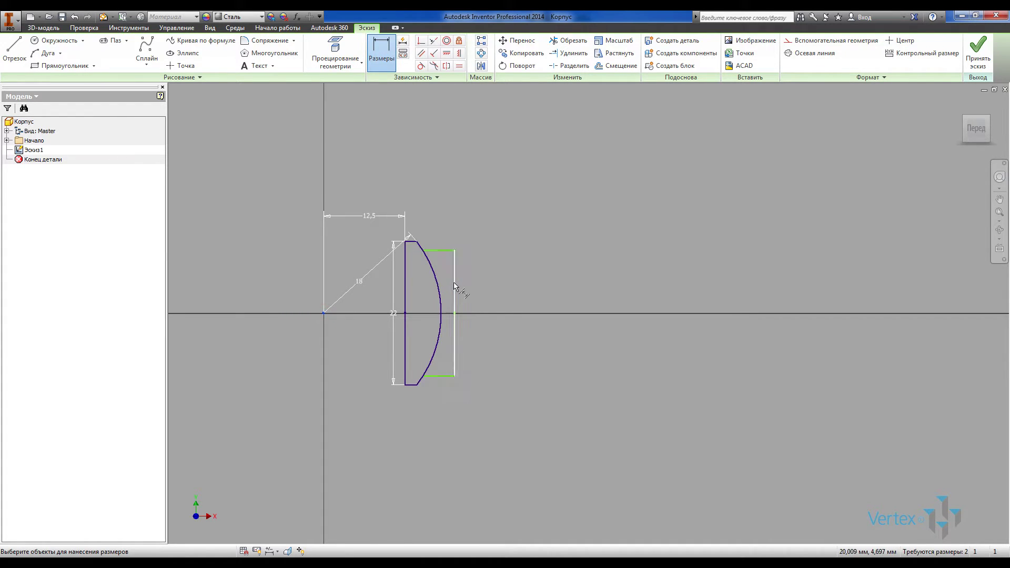
pyautogui.click(455, 287)
pyautogui.click(402, 194)
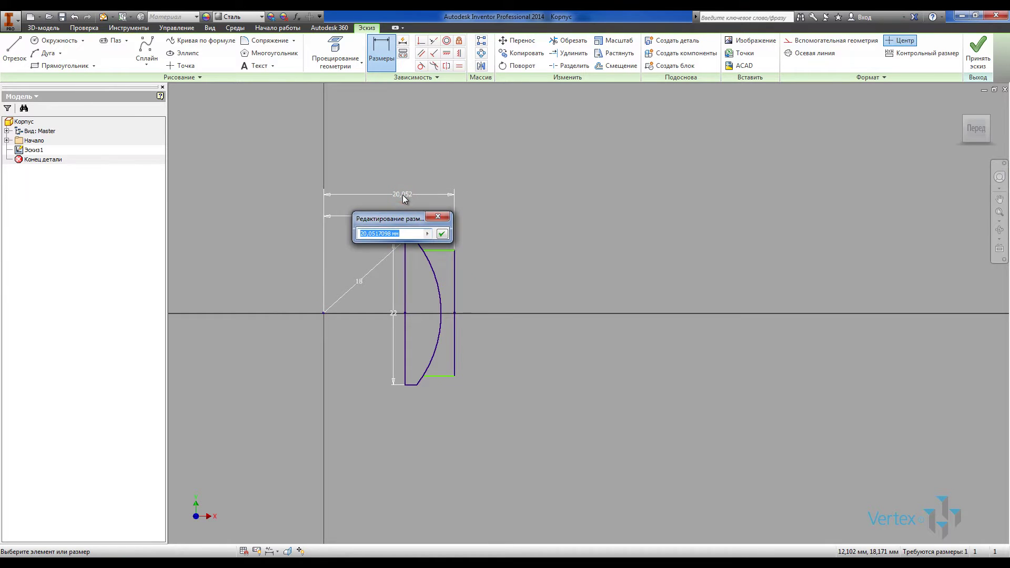
pyautogui.write('20')
pyautogui.press('Return')
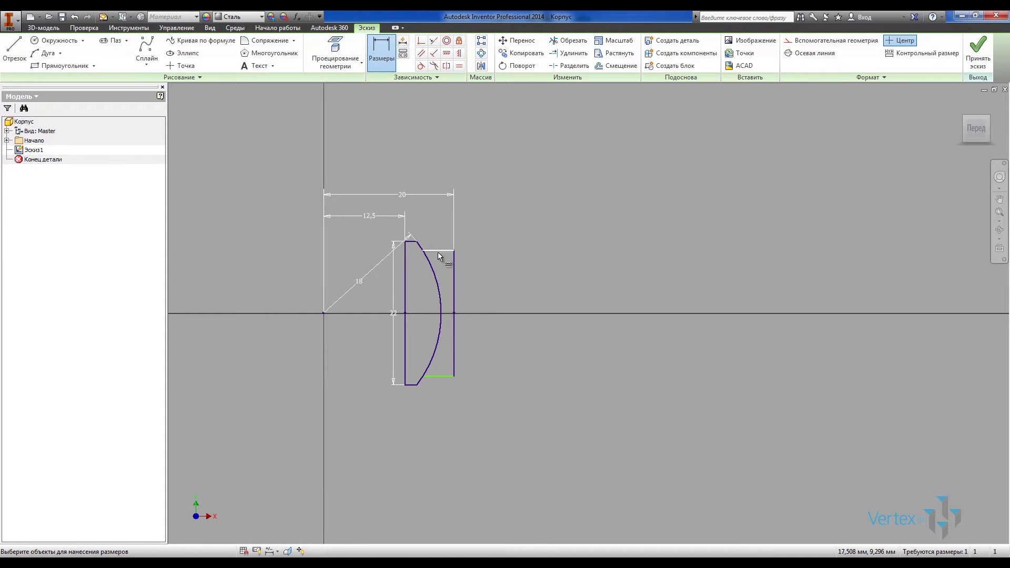
# Dimension the distance between the outer outline's two horizontal lines as 18 mm
pyautogui.click(437, 252)
pyautogui.click(443, 375)
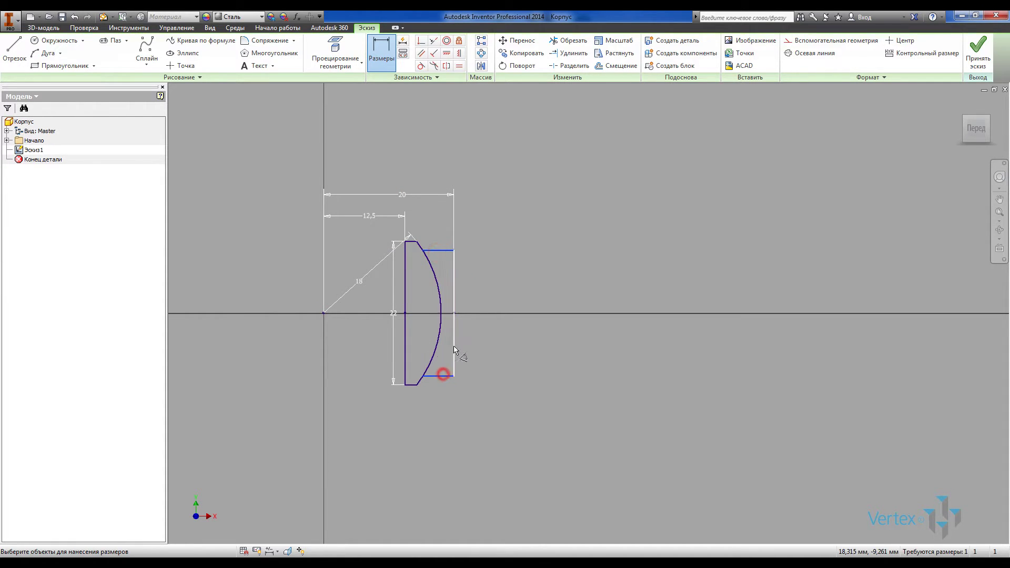
pyautogui.click(470, 330)
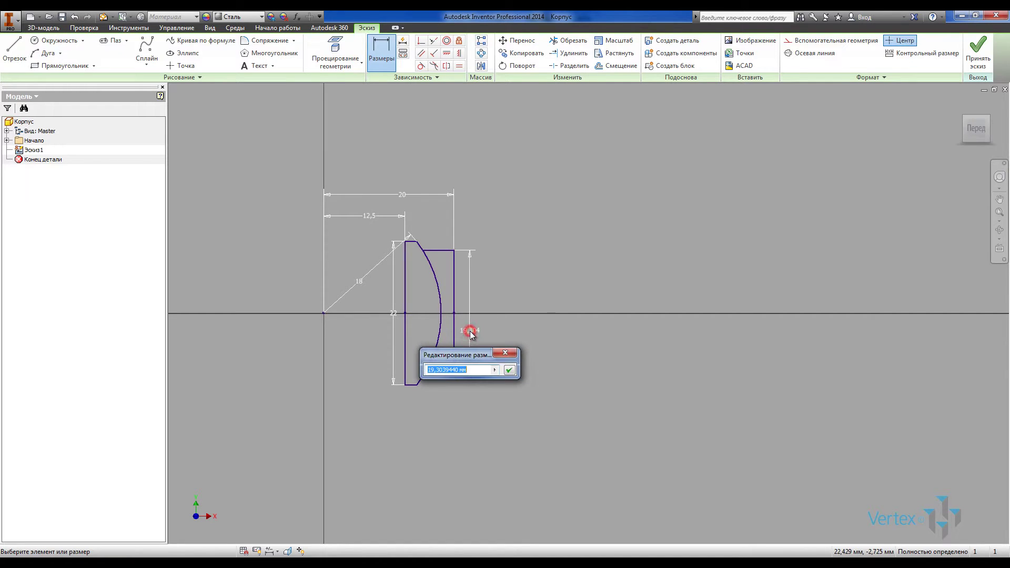
pyautogui.press('Return')
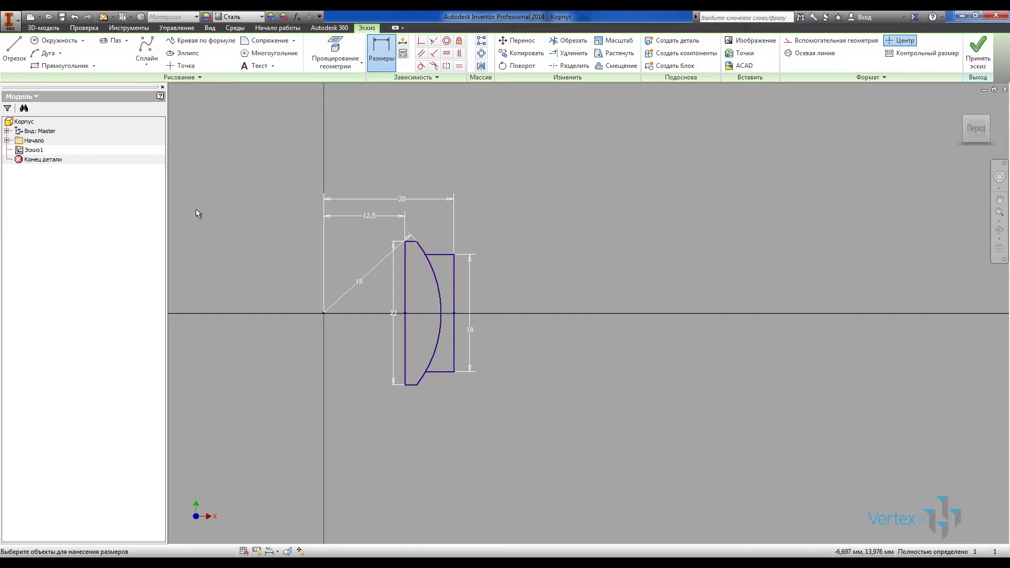
pyautogui.press('Escape')
pyautogui.click(15, 50)
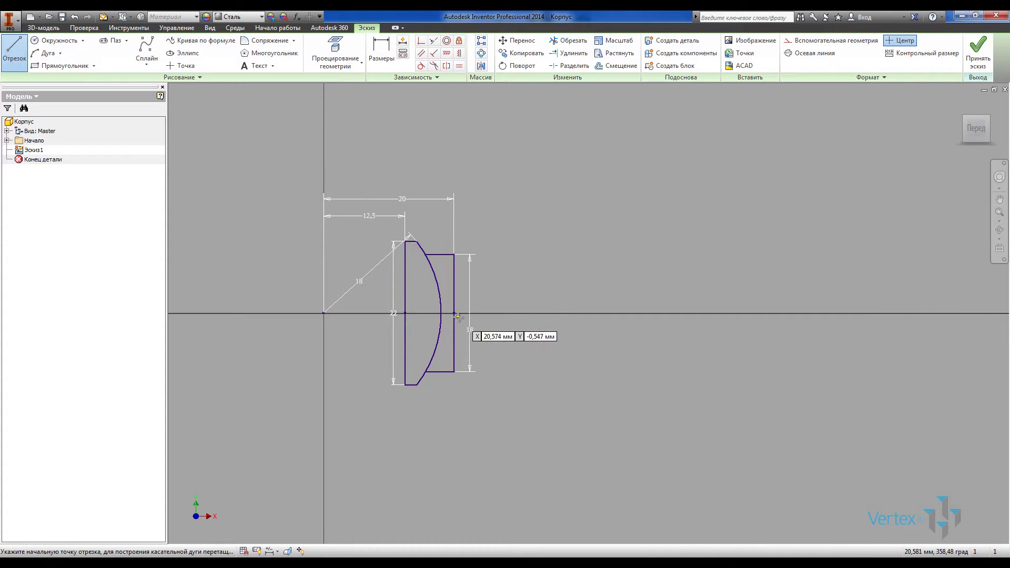
pyautogui.click(485, 396)
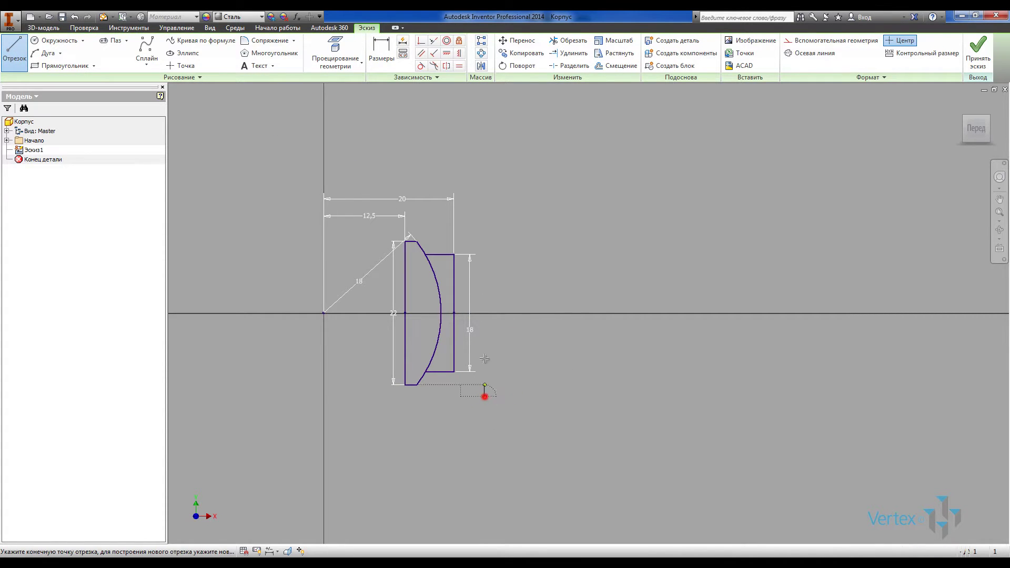
pyautogui.press('Escape')
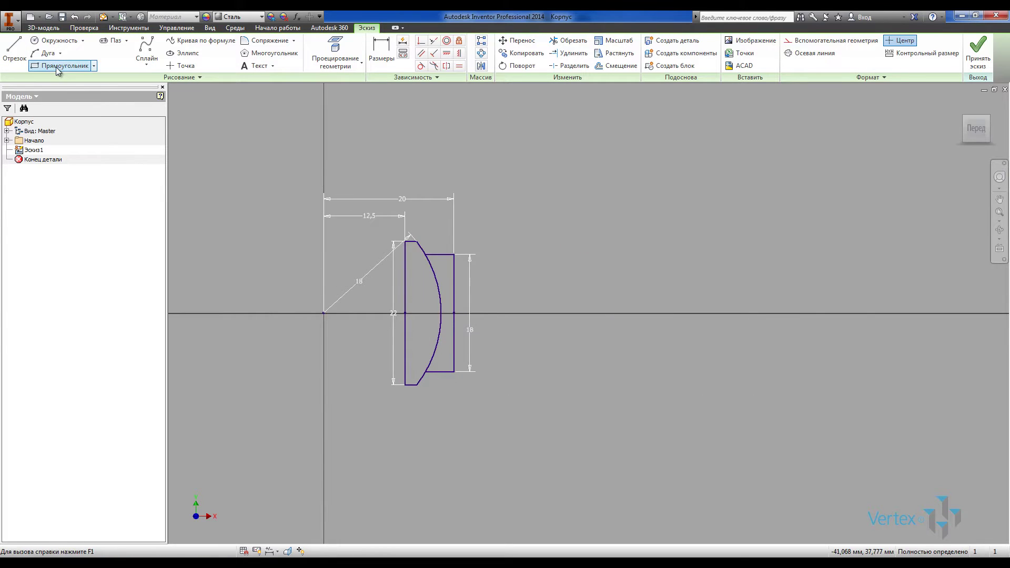
# Draw a rectangle about 10 mm wide and 36 mm tall beyond the 18 mm outline, its inner side coincident with that outline's outer midpoint
pyautogui.click(58, 67)
pyautogui.click(487, 226)
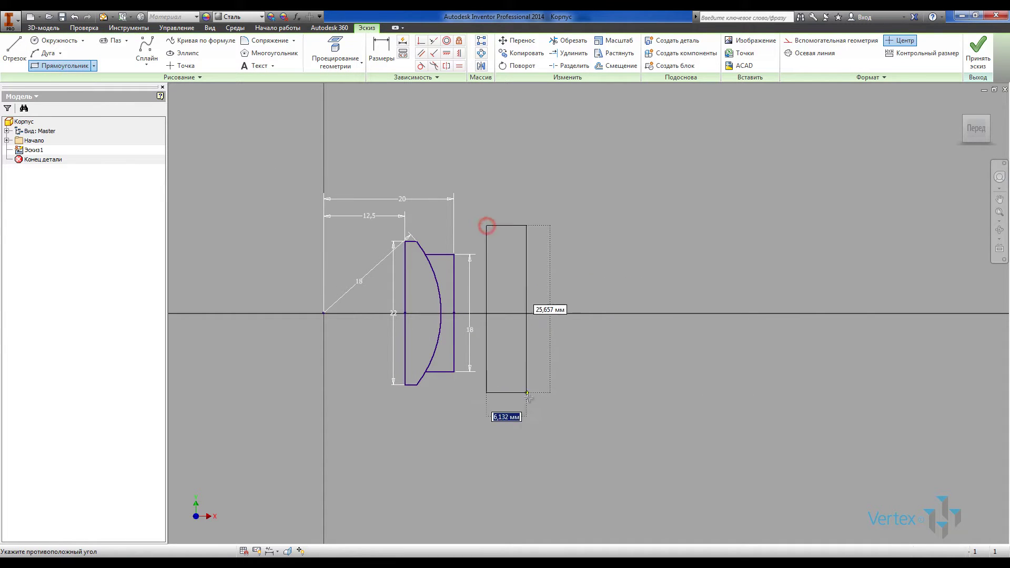
pyautogui.click(552, 429)
pyautogui.click(421, 40)
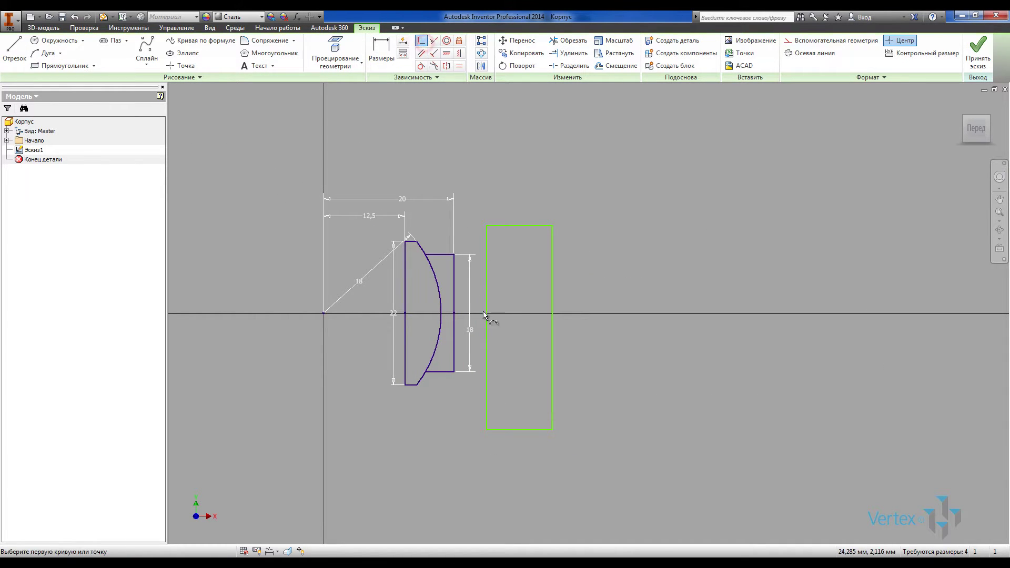
pyautogui.click(487, 328)
pyautogui.click(454, 314)
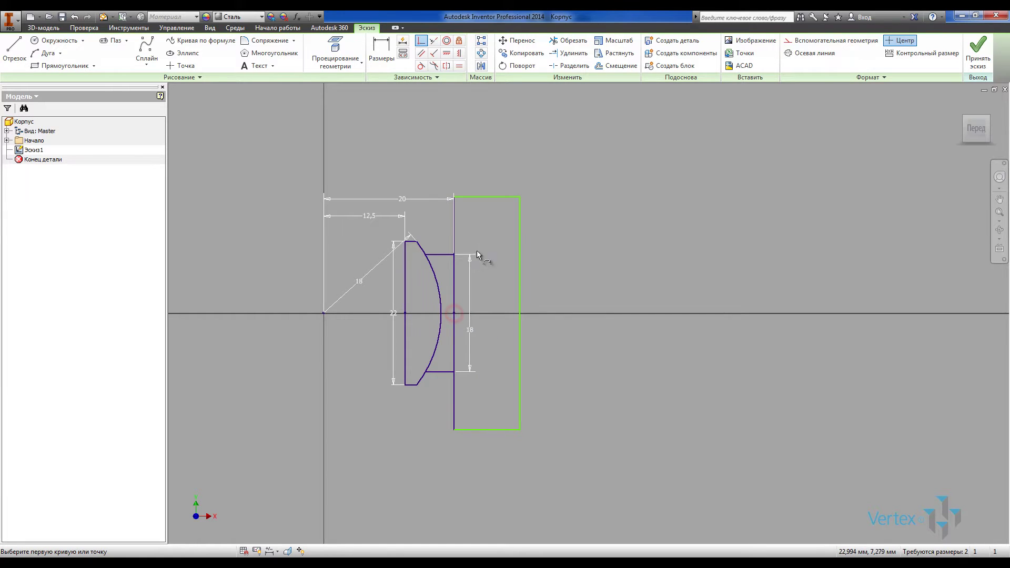
# Dimension the new rectangle's outer vertical side 32 mm from the origin
pyautogui.click(373, 48)
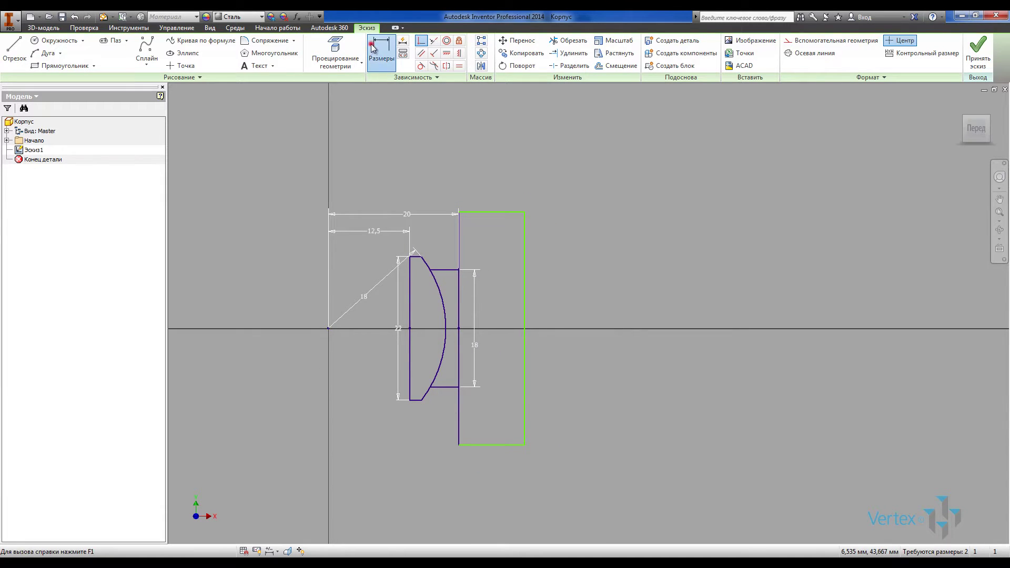
pyautogui.click(329, 328)
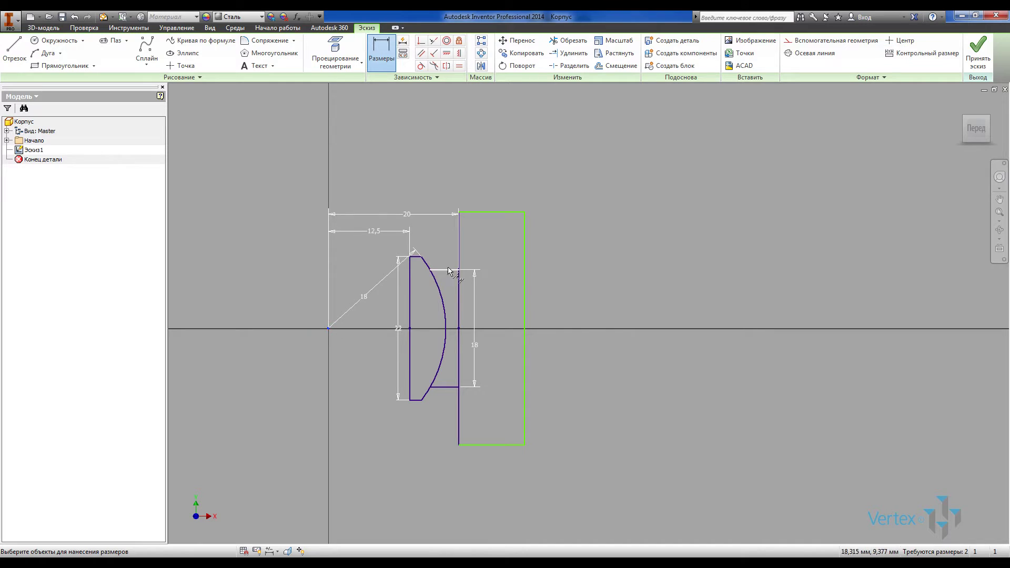
pyautogui.click(524, 273)
pyautogui.click(433, 167)
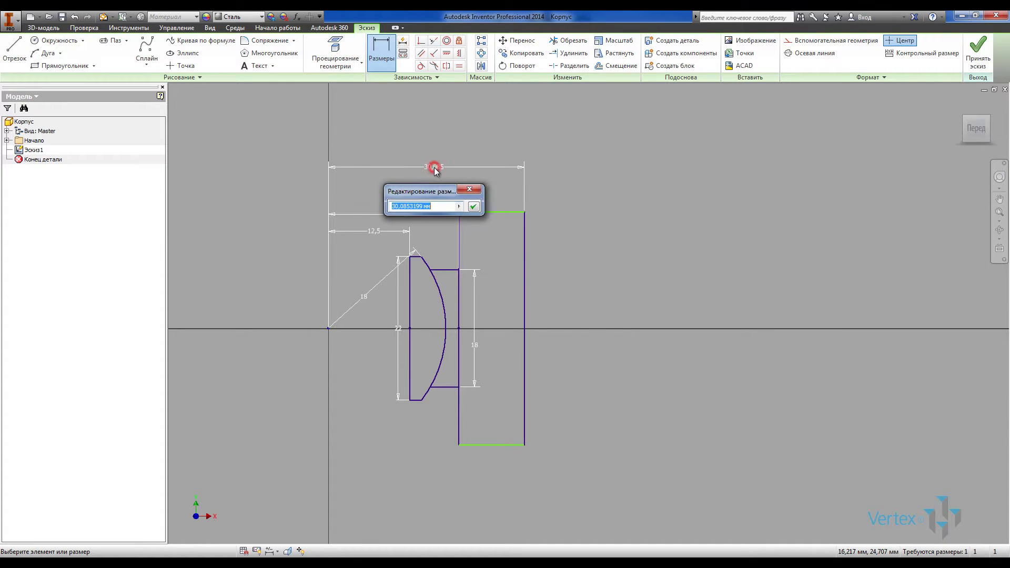
pyautogui.write('32')
pyautogui.press('Return')
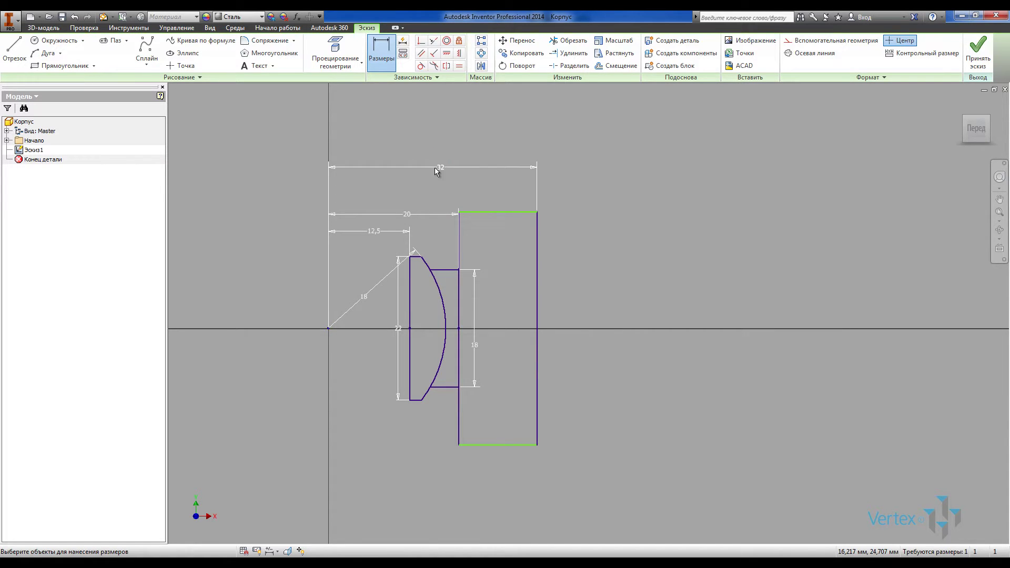
# Dimension the height of the new rectangle's outer side as 24 mm
pyautogui.click(538, 262)
pyautogui.click(577, 274)
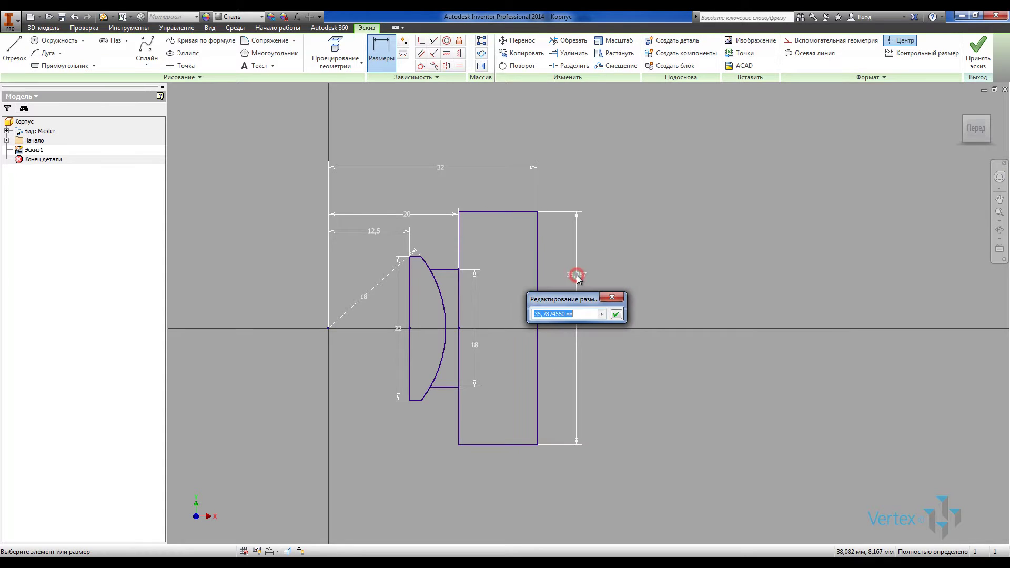
pyautogui.write('24')
pyautogui.press('Return')
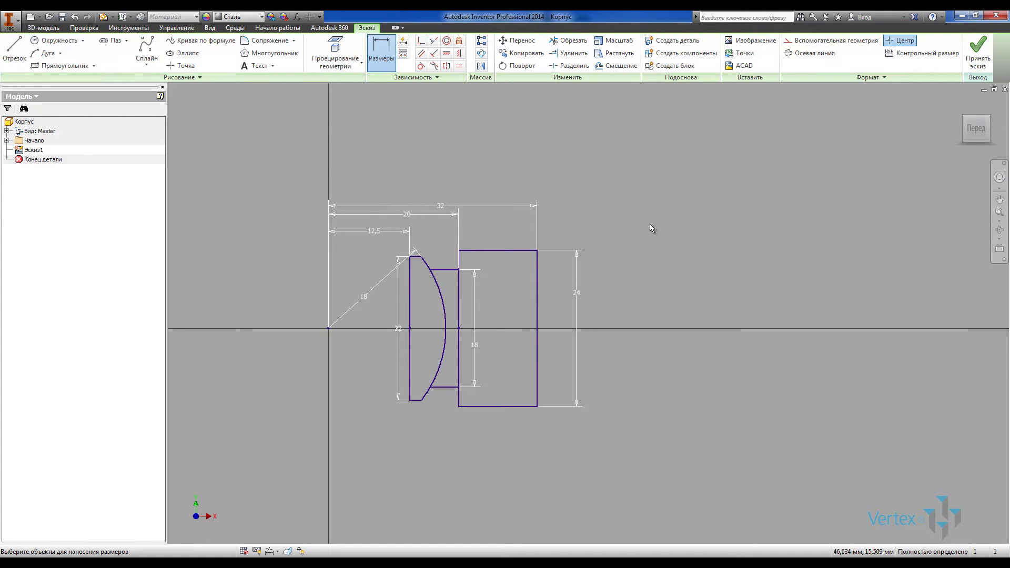
# Project the origin's Y axis into the sketch and format it as a construction centerline
pyautogui.moveTo(432, 189); pyautogui.dragTo(538, 202, button='middle')
pyautogui.scroll(-3, 538, 202)
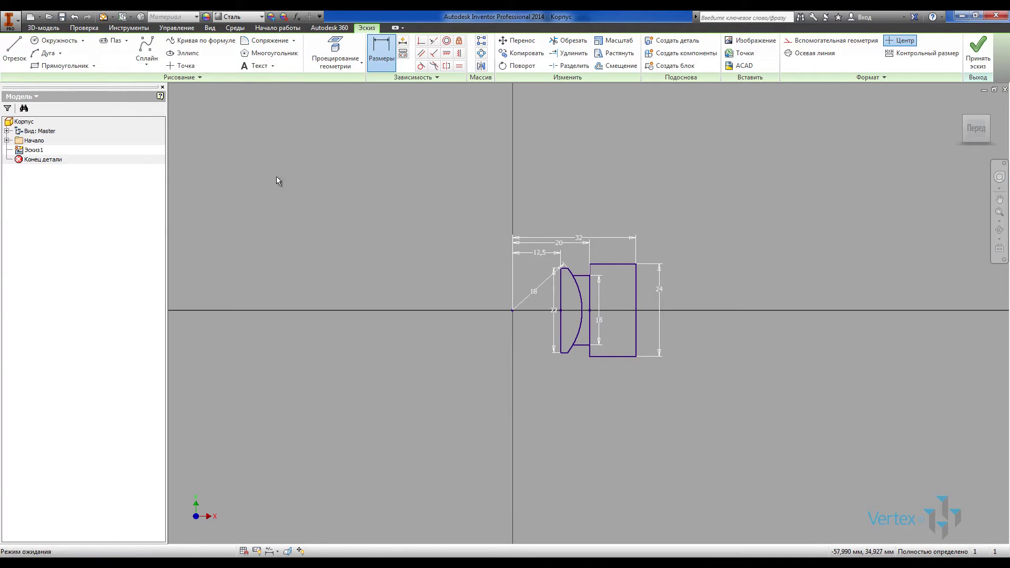
pyautogui.press('Escape')
pyautogui.click(7, 141)
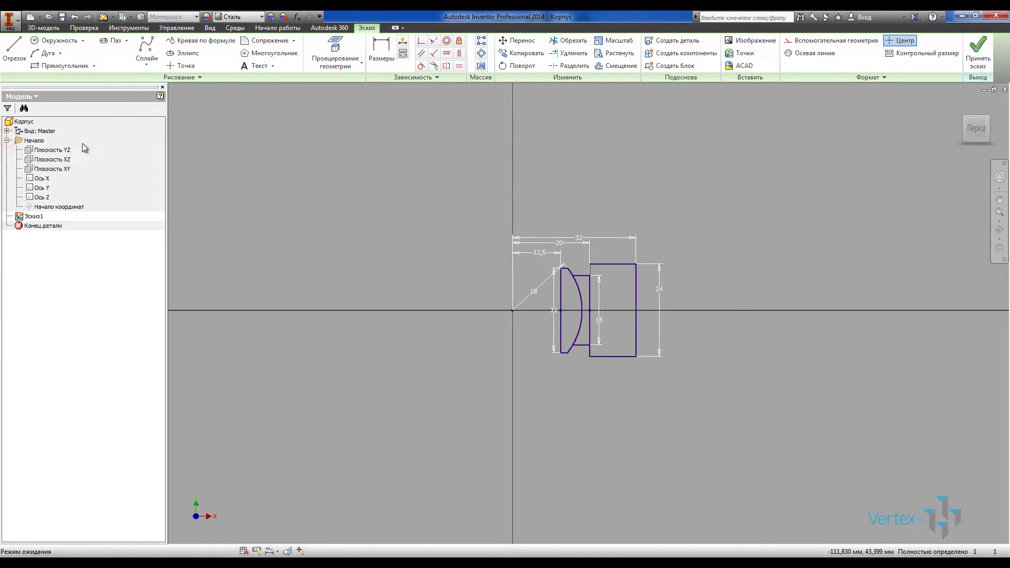
pyautogui.click(324, 49)
pyautogui.press('Escape')
pyautogui.click(512, 376)
pyautogui.click(837, 41)
pyautogui.click(814, 55)
pyautogui.click(755, 169)
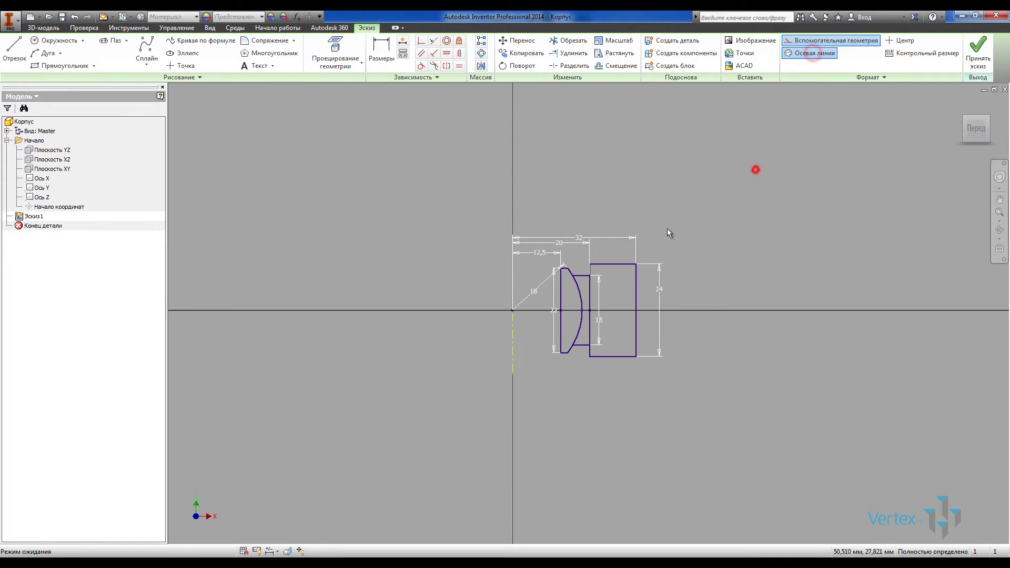
# Draw a horizontal line more than 330 mm long from the origin, running away from the dimensioned profile
pyautogui.moveTo(464, 290); pyautogui.dragTo(544, 314, button='middle')
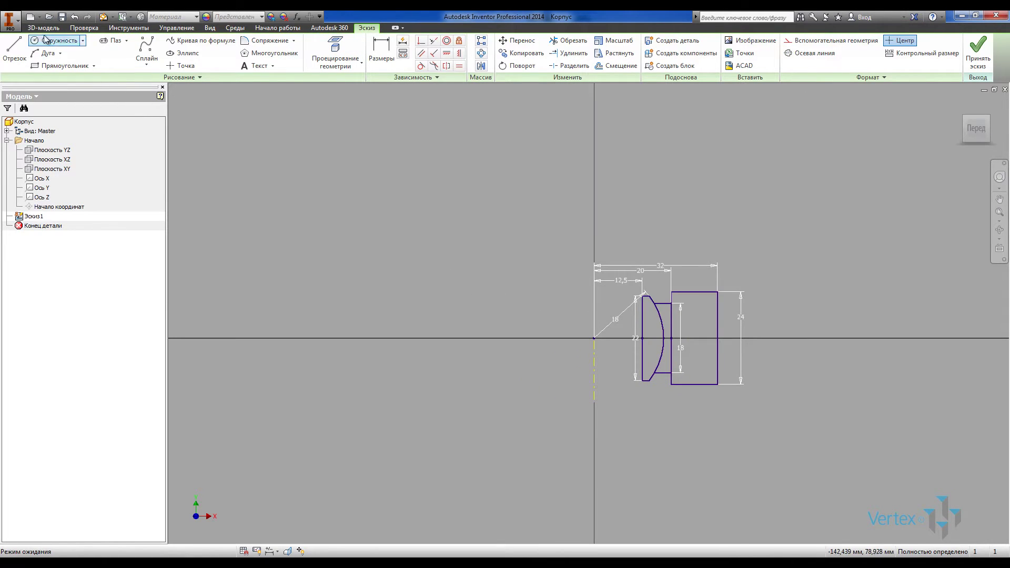
pyautogui.click(14, 49)
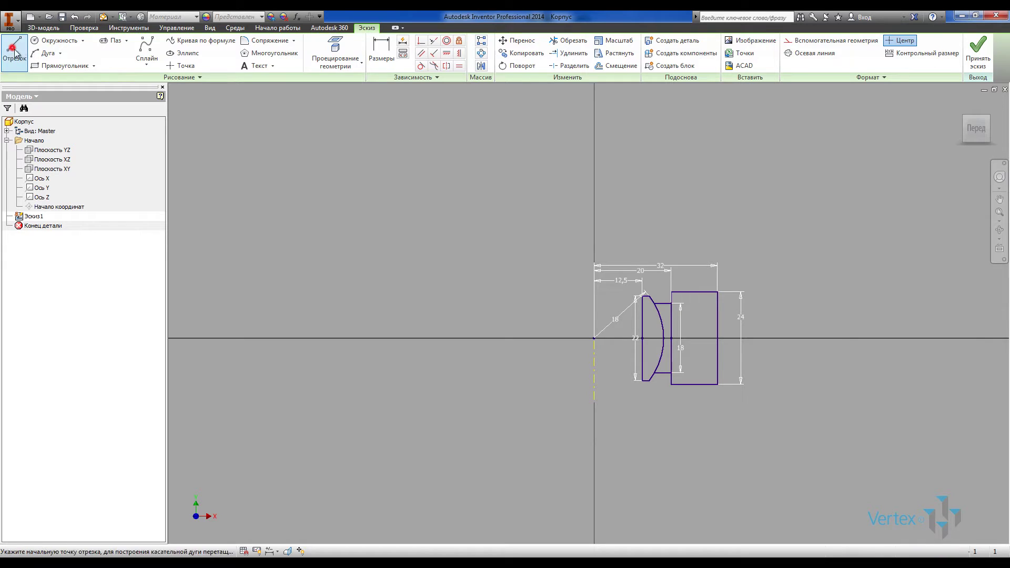
pyautogui.click(594, 338)
pyautogui.scroll(-4, 593, 338)
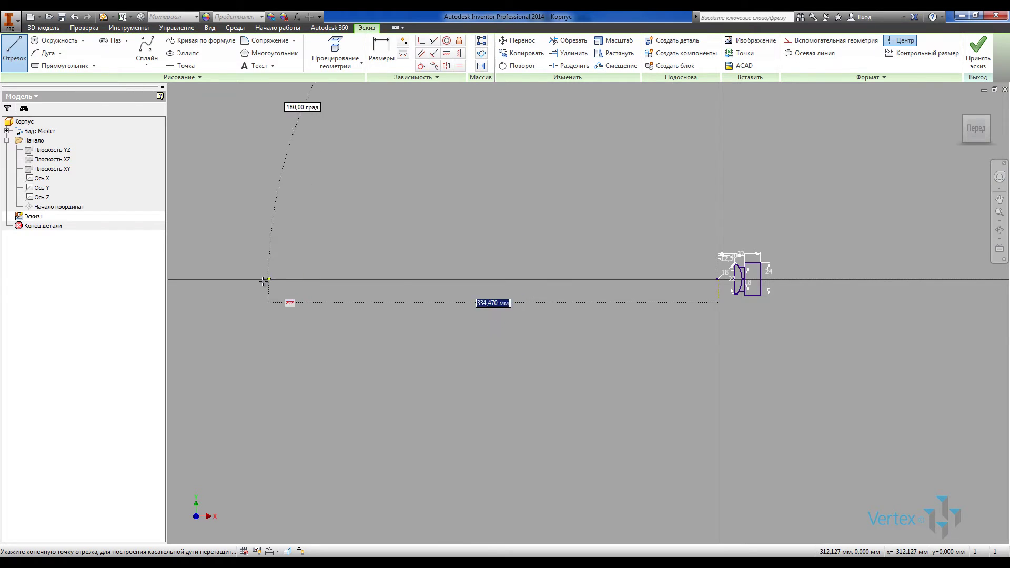
pyautogui.click(239, 279)
pyautogui.press('Escape')
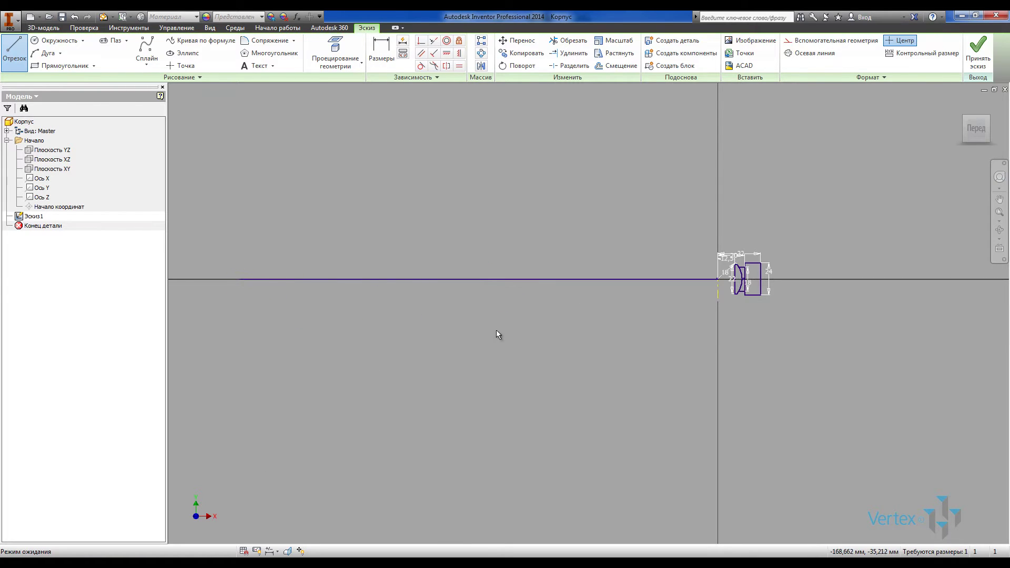
# Start a stepped outline with a vertical line about 9 mm up from the long base line, followed by a 10 mm horizontal line away from the origin
pyautogui.scroll(3, 631, 308)
pyautogui.moveTo(761, 242); pyautogui.dragTo(556, 282, button='middle')
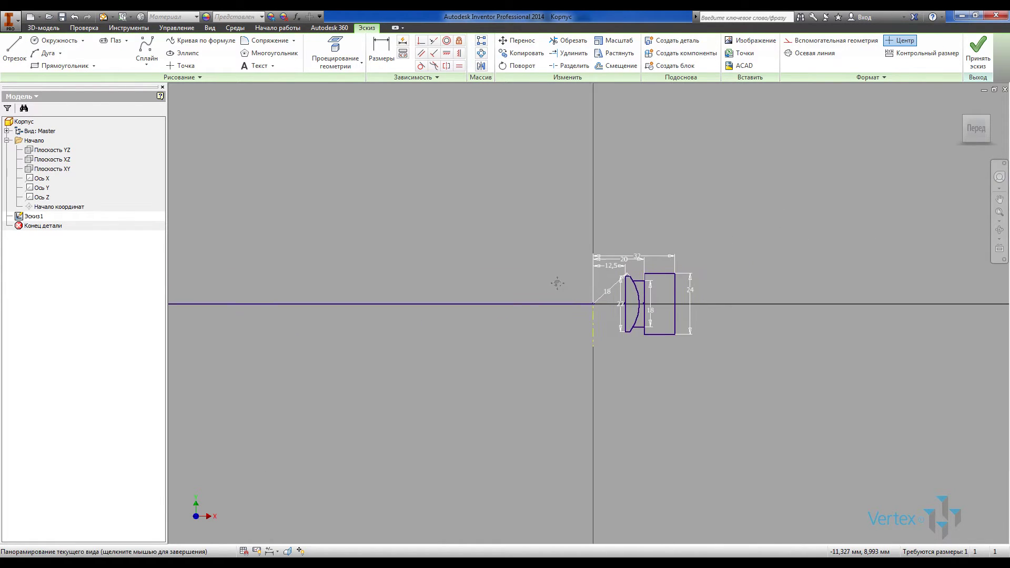
pyautogui.scroll(4, 586, 282)
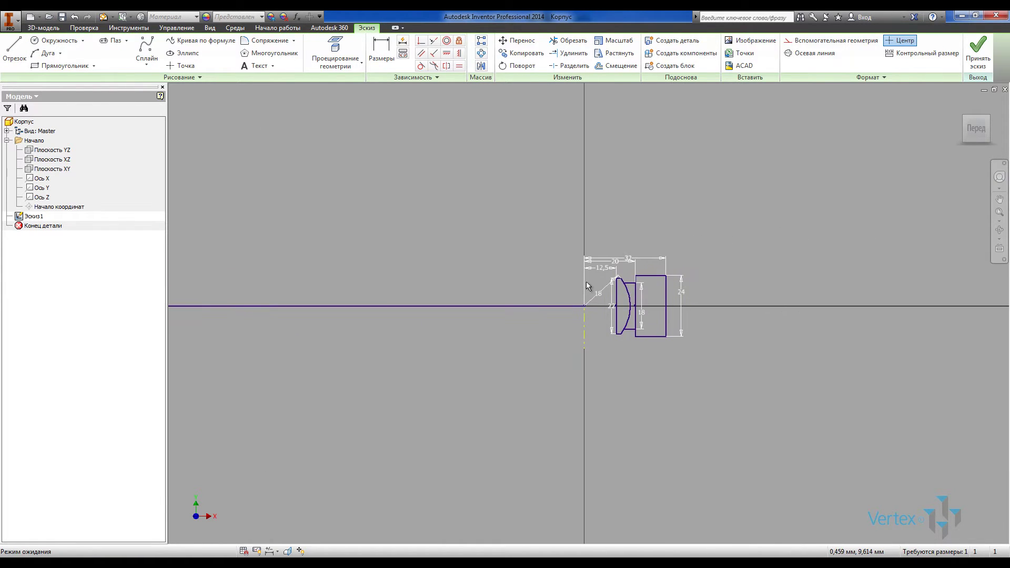
pyautogui.click(14, 50)
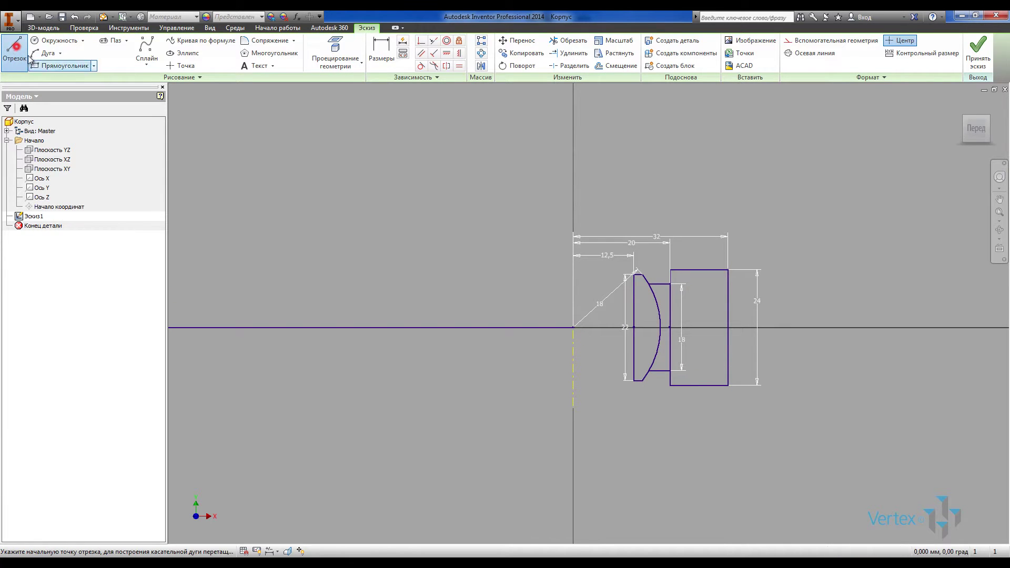
pyautogui.click(470, 327)
pyautogui.click(470, 283)
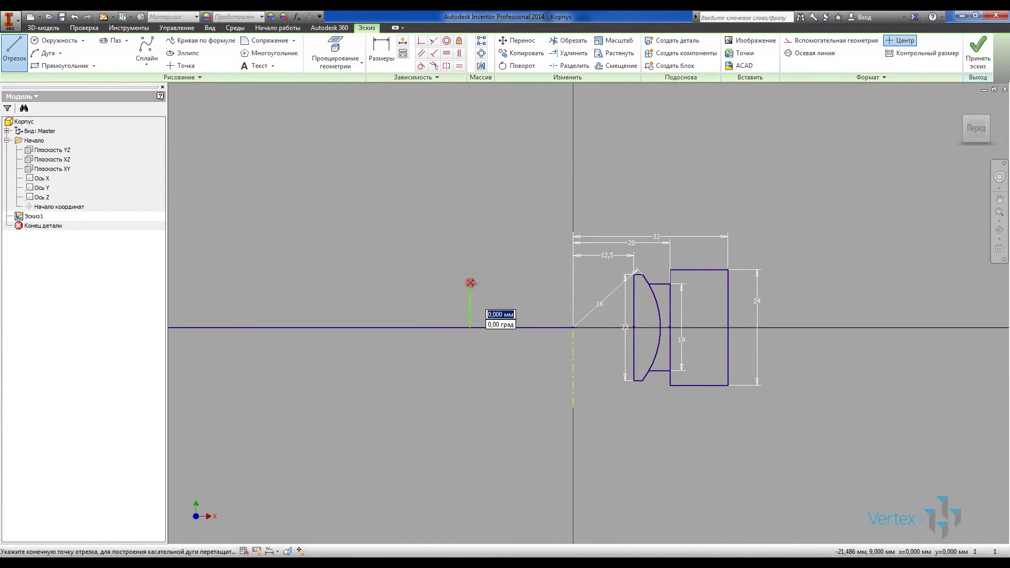
pyautogui.write('1')
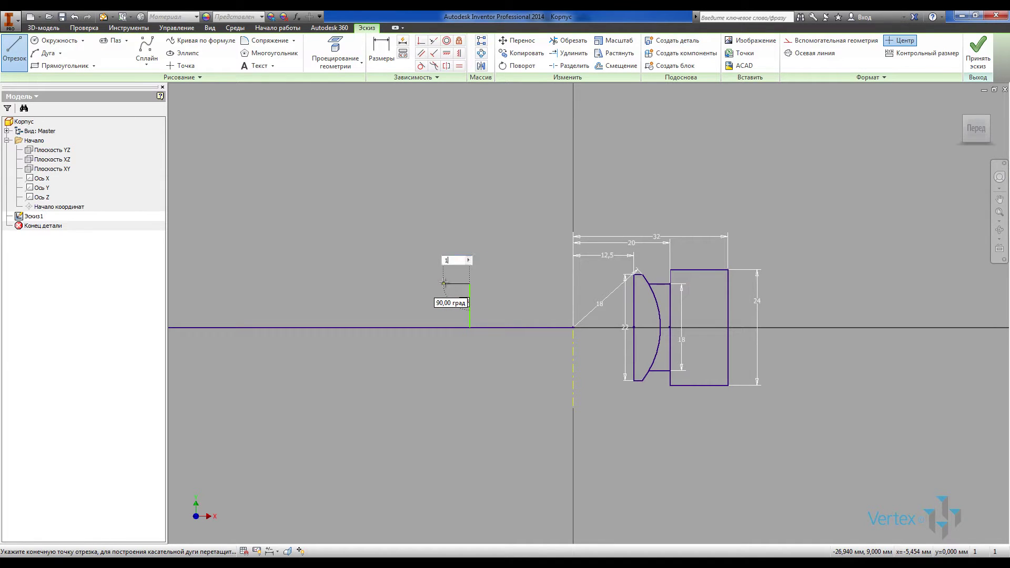
pyautogui.write('0')
pyautogui.press('Return')
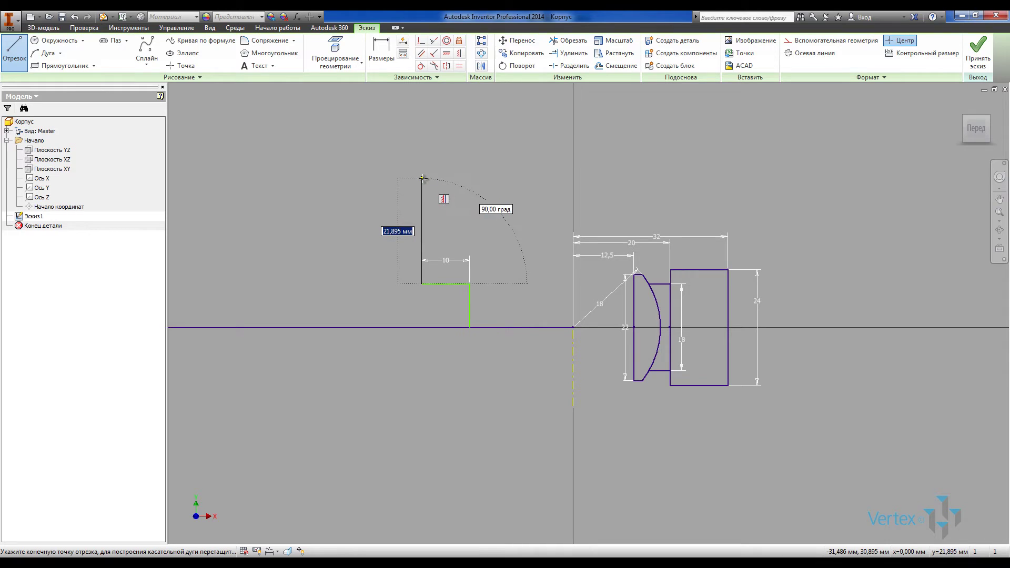
# Continue the outline about 22 mm up and 14 mm across, add a short ledge one step lower, and close it on the base line
pyautogui.click(422, 179)
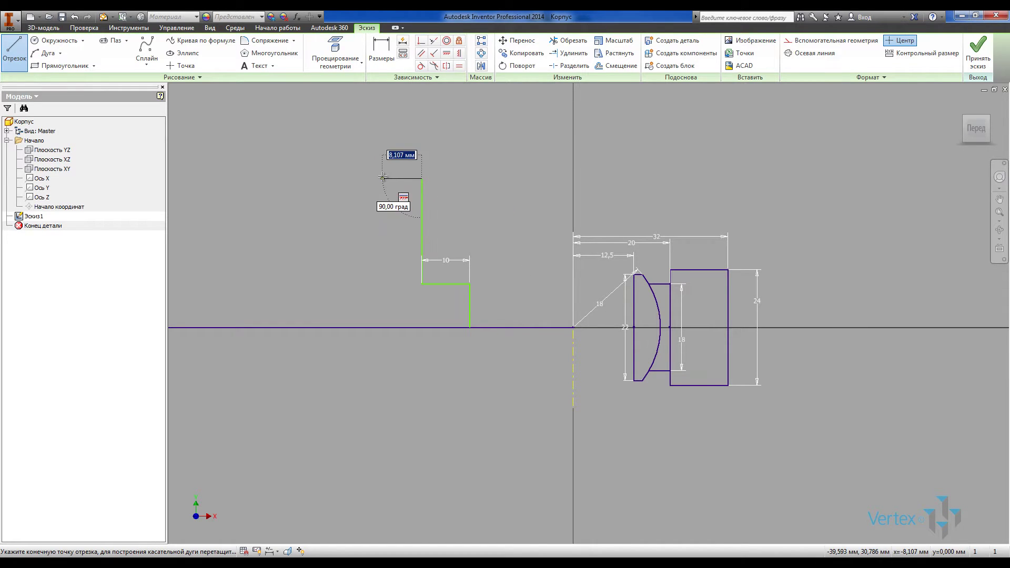
pyautogui.write('14')
pyautogui.press('Tab')
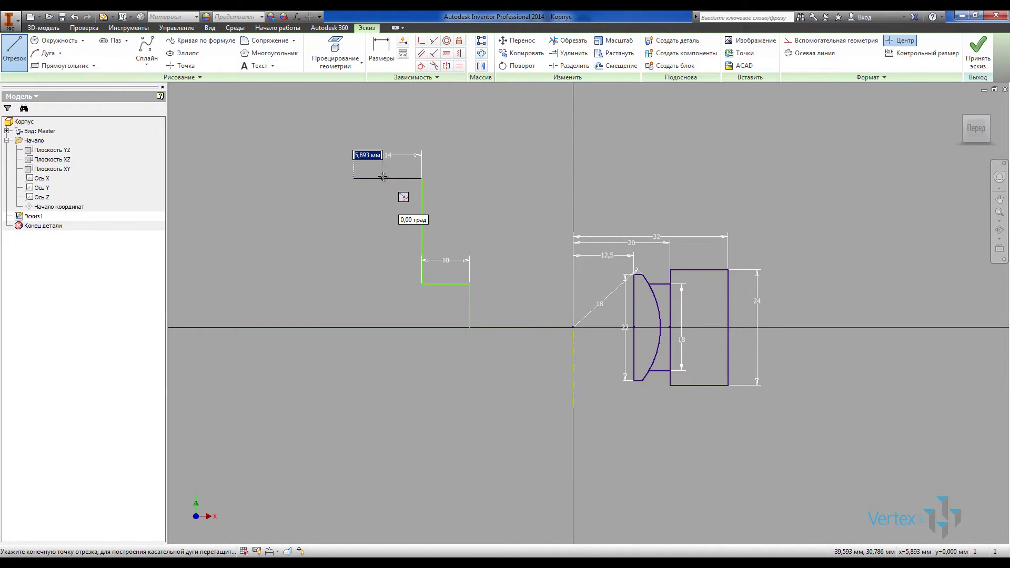
pyautogui.click(354, 180)
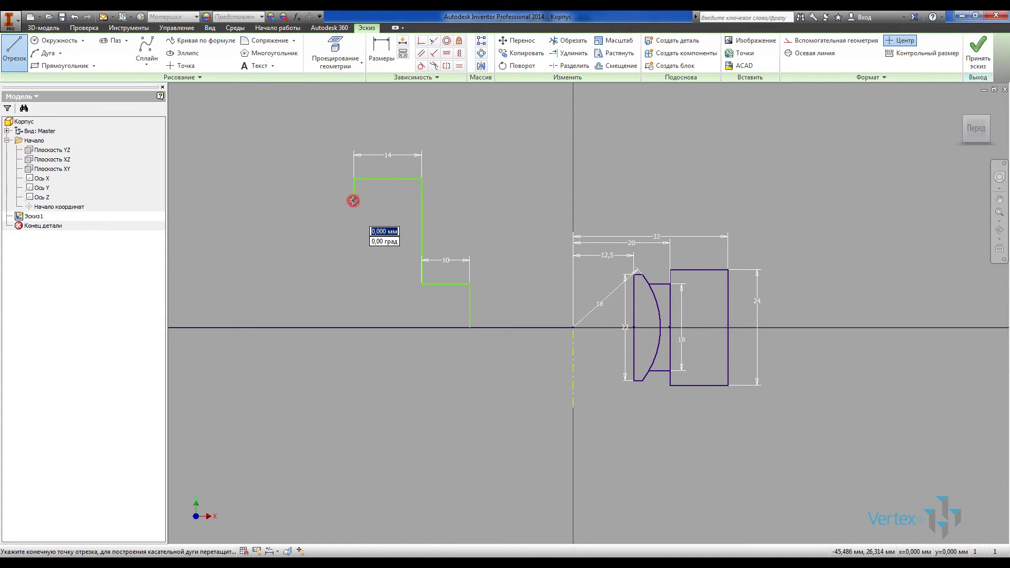
pyautogui.click(353, 201)
pyautogui.click(329, 200)
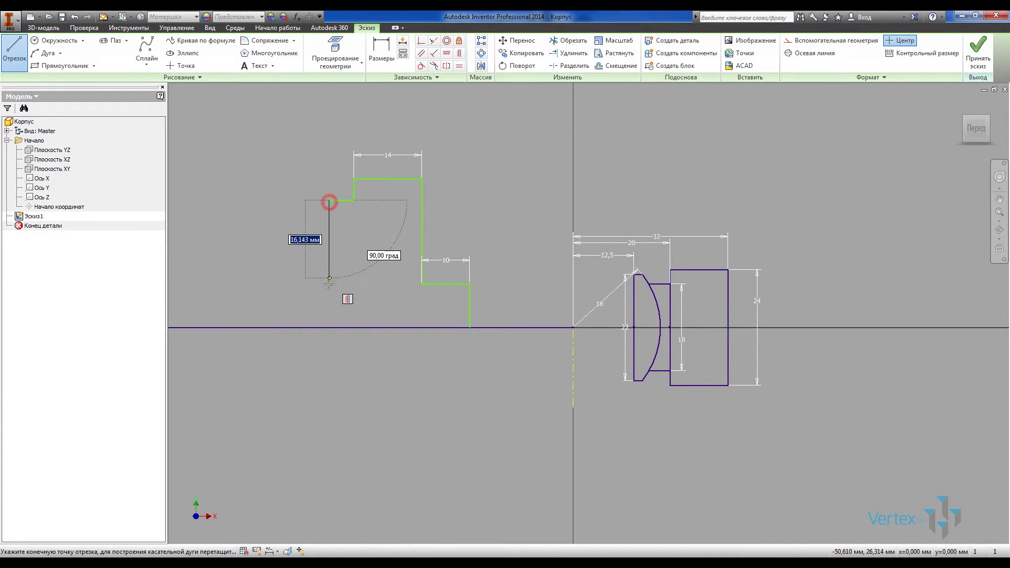
pyautogui.click(329, 326)
pyautogui.press('Escape')
# Format the long horizontal base line as a centerline
pyautogui.click(361, 328)
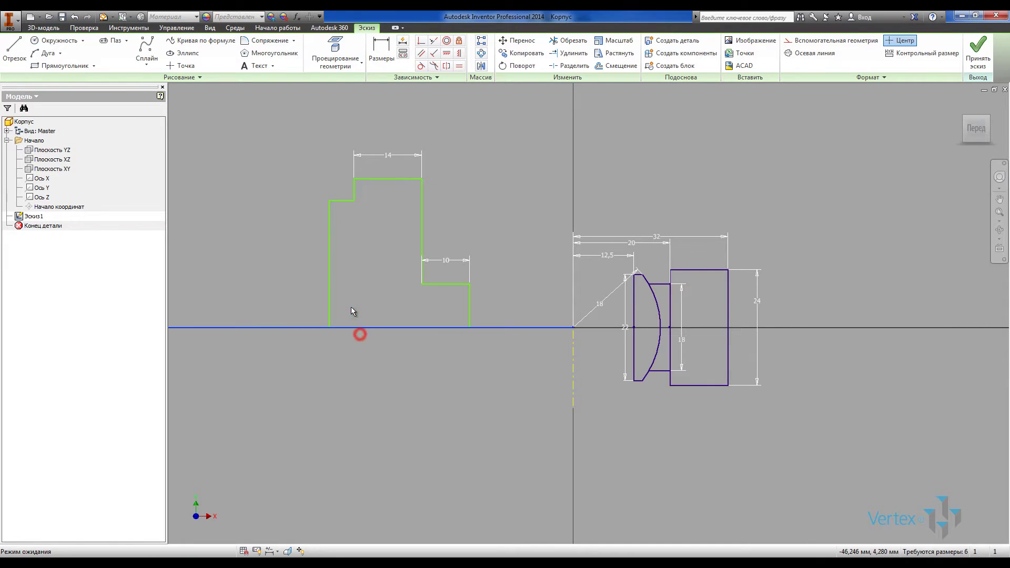
pyautogui.click(800, 54)
# Add a linear, non-diameter dimension from the stepped outline's nearest vertical side to the vertical centerline, linked to the existing 32 mm dimension
pyautogui.press('d')
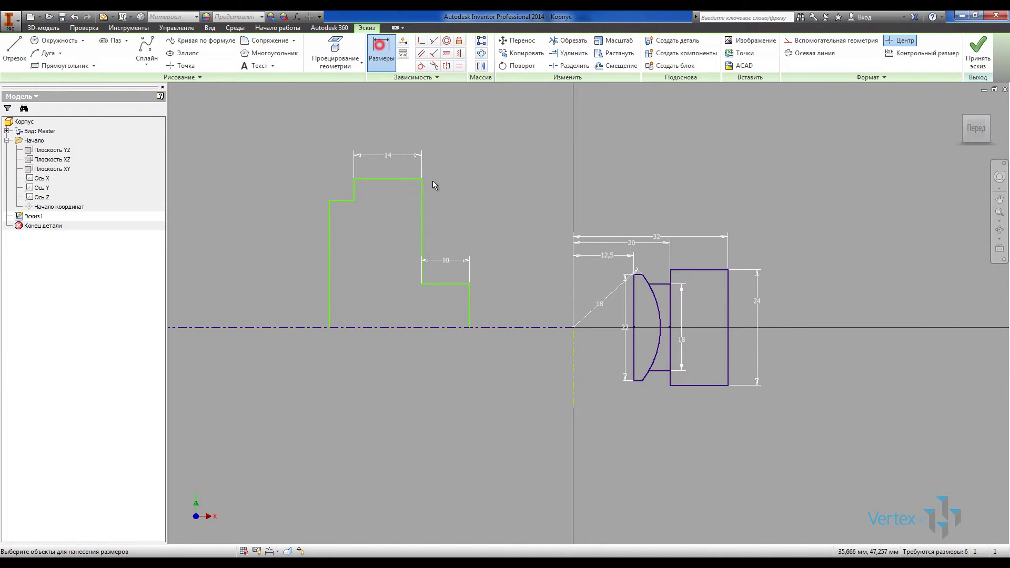
pyautogui.click(469, 302)
pyautogui.click(572, 350)
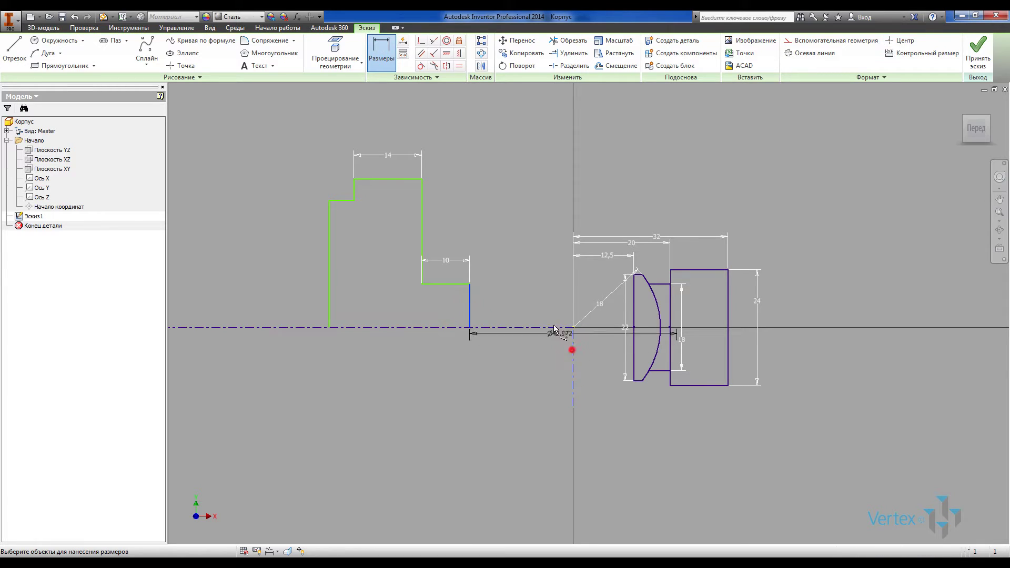
pyautogui.rightClick(534, 225)
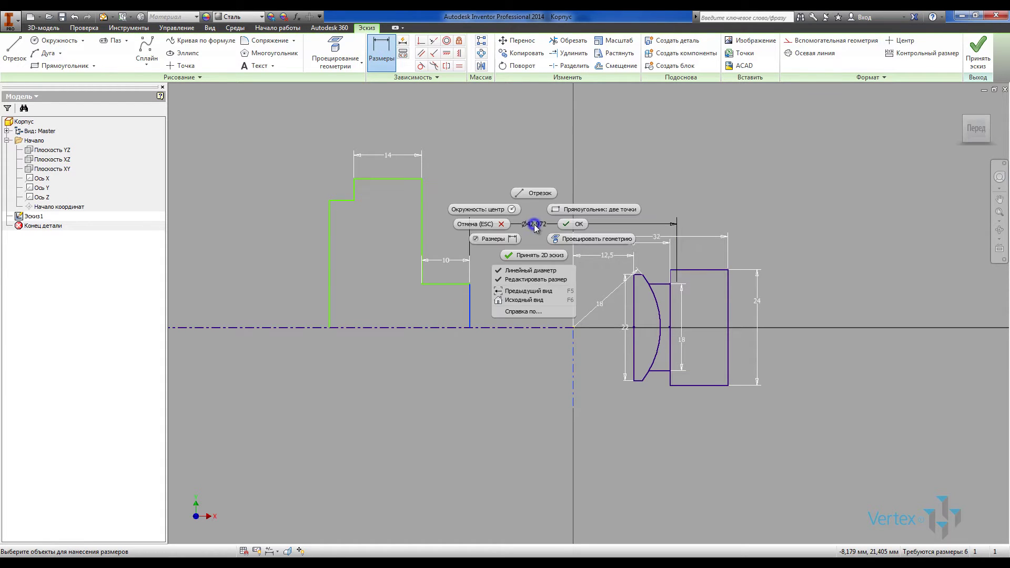
pyautogui.click(531, 270)
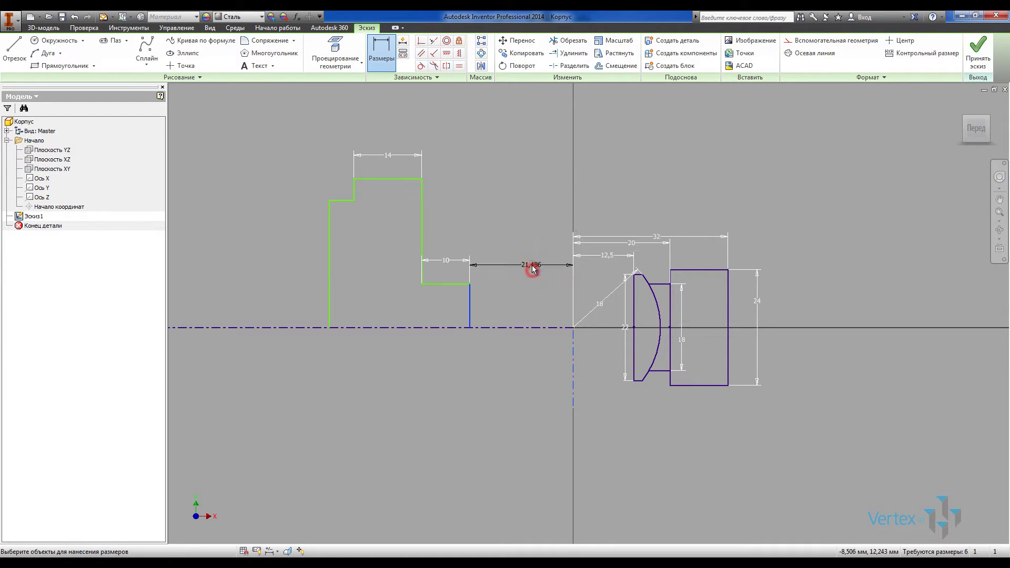
pyautogui.click(533, 237)
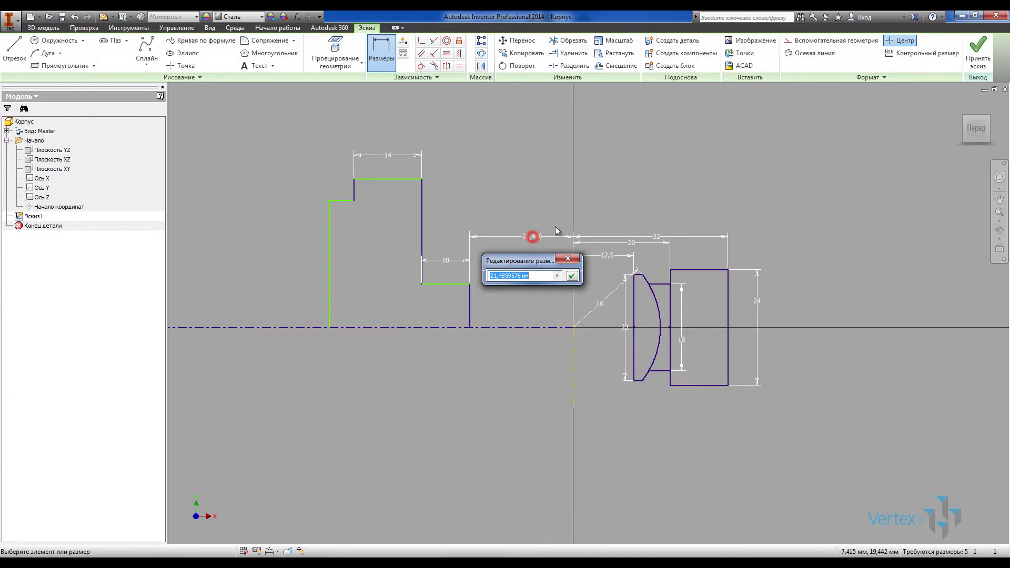
pyautogui.click(654, 232)
pyautogui.click(571, 275)
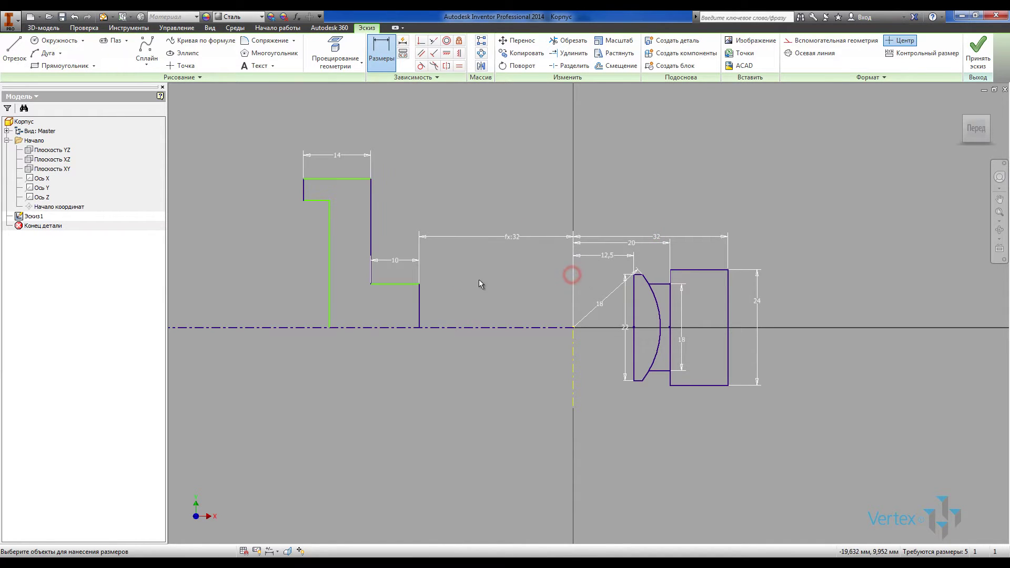
# Move the outline's far vertical side outward until its short ledge extends about 6 mm beyond the 14 mm segment
pyautogui.moveTo(478, 280); pyautogui.dragTo(510, 292, button='middle')
pyautogui.press('Escape')
pyautogui.moveTo(364, 243); pyautogui.dragTo(306, 248)
pyautogui.click(256, 236)
pyautogui.moveTo(287, 219); pyautogui.dragTo(310, 243, button='middle')
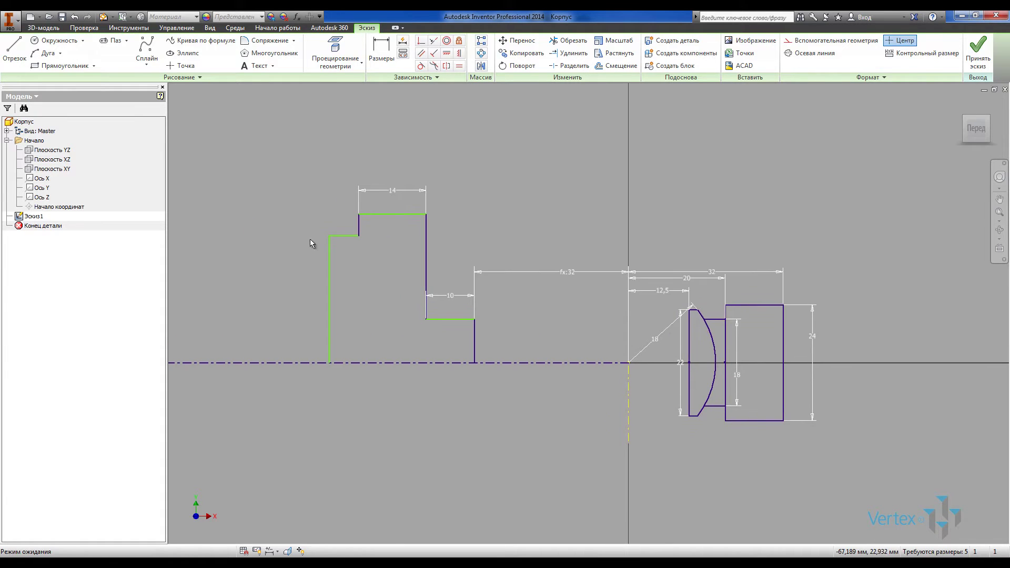
# Dimension the length of the short ledge beside the 14 mm segment as 5 mm
pyautogui.click(377, 49)
pyautogui.click(347, 237)
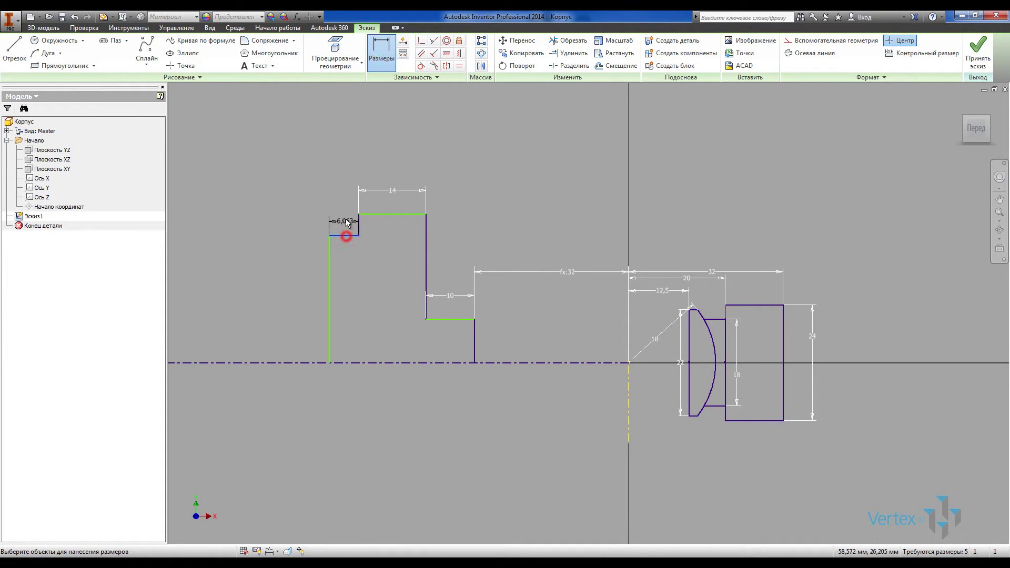
pyautogui.click(343, 191)
pyautogui.write('5')
pyautogui.press('Return')
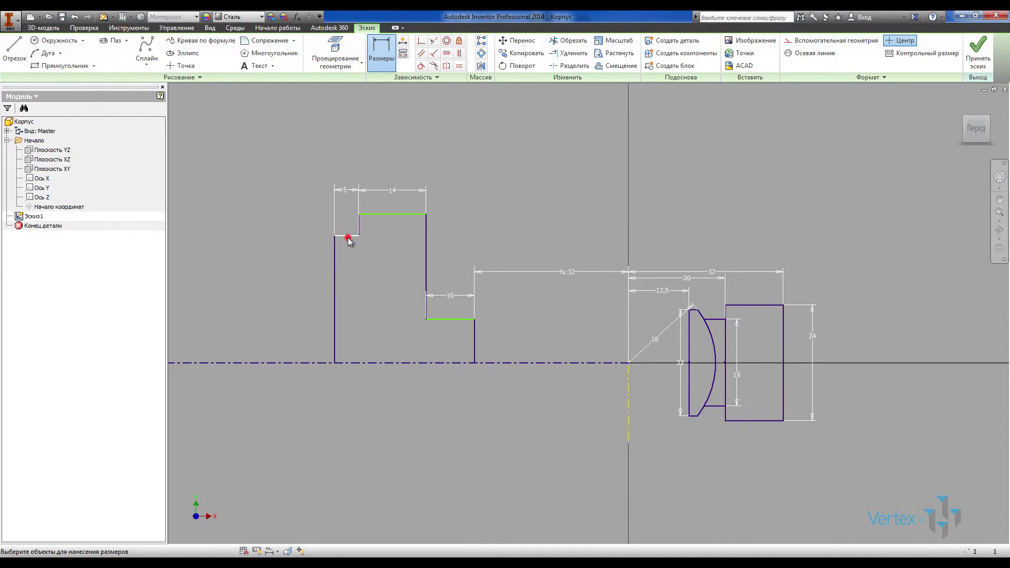
# Dimension the 5 mm ledge from the horizontal centerline as a 50 mm diameter
pyautogui.click(361, 363)
pyautogui.click(350, 314)
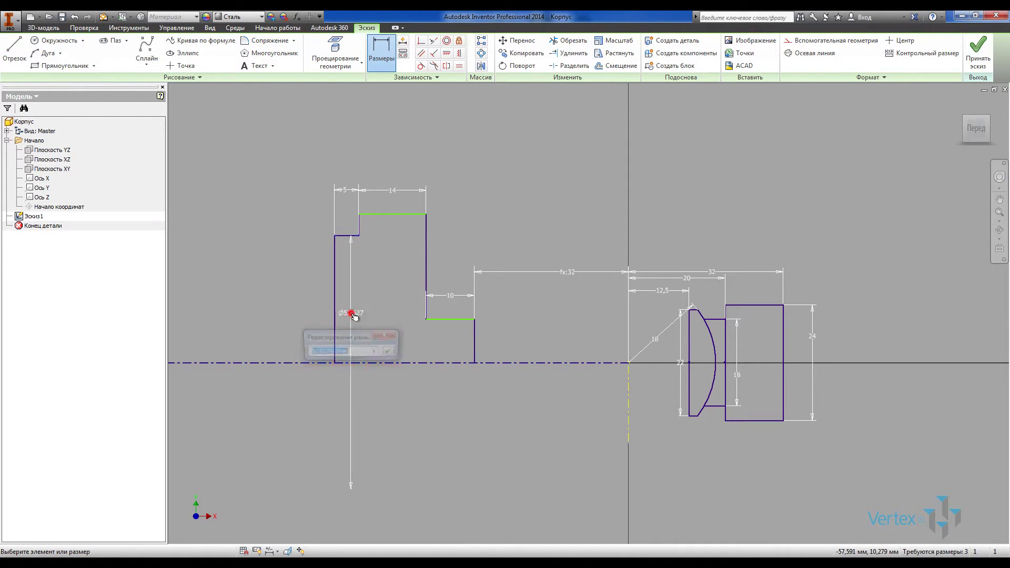
pyautogui.press('Return')
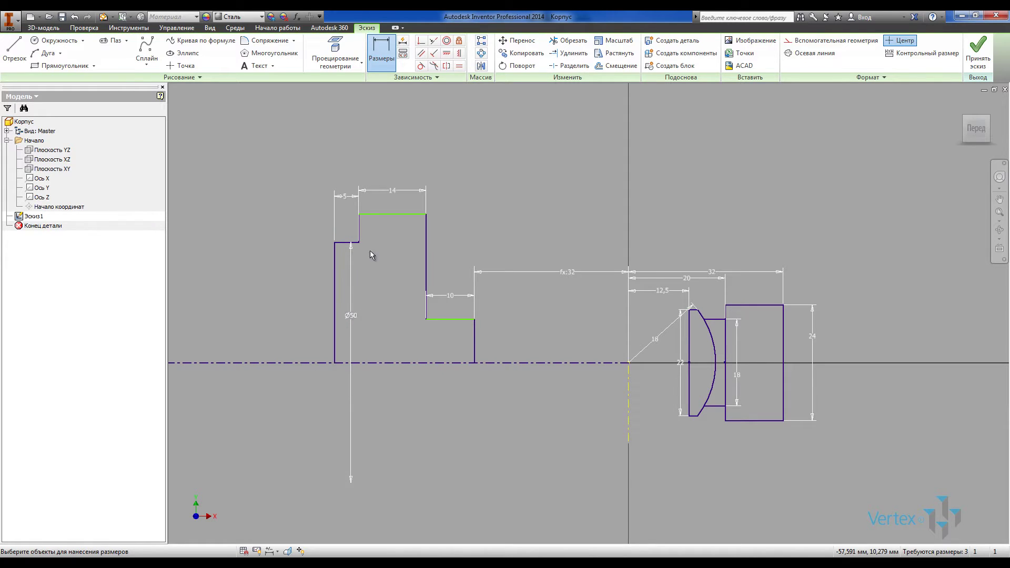
# Dimension the 14 mm top edge from the horizontal centerline as a 60 mm diameter
pyautogui.press('Escape')
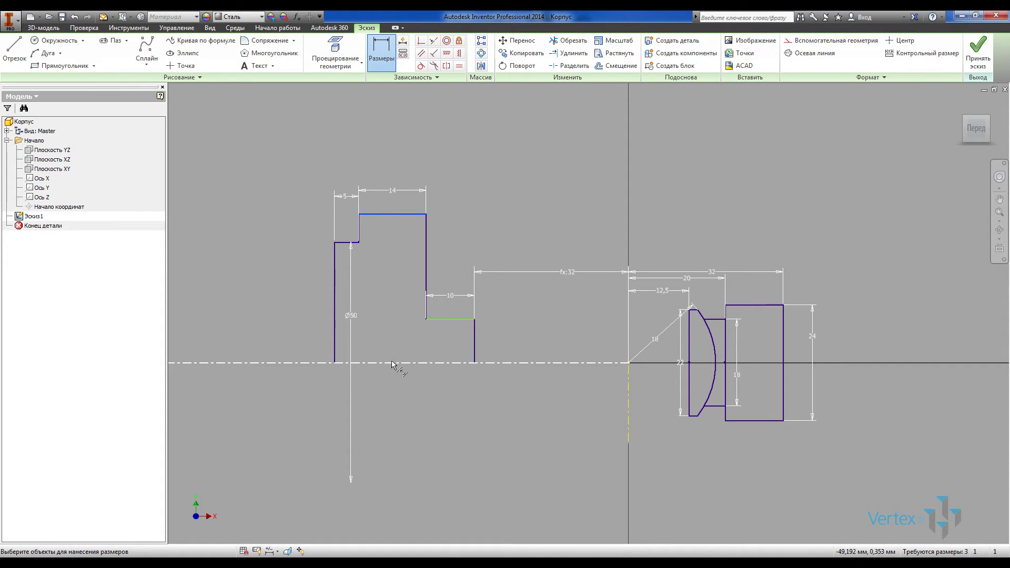
pyautogui.click(391, 363)
pyautogui.click(390, 337)
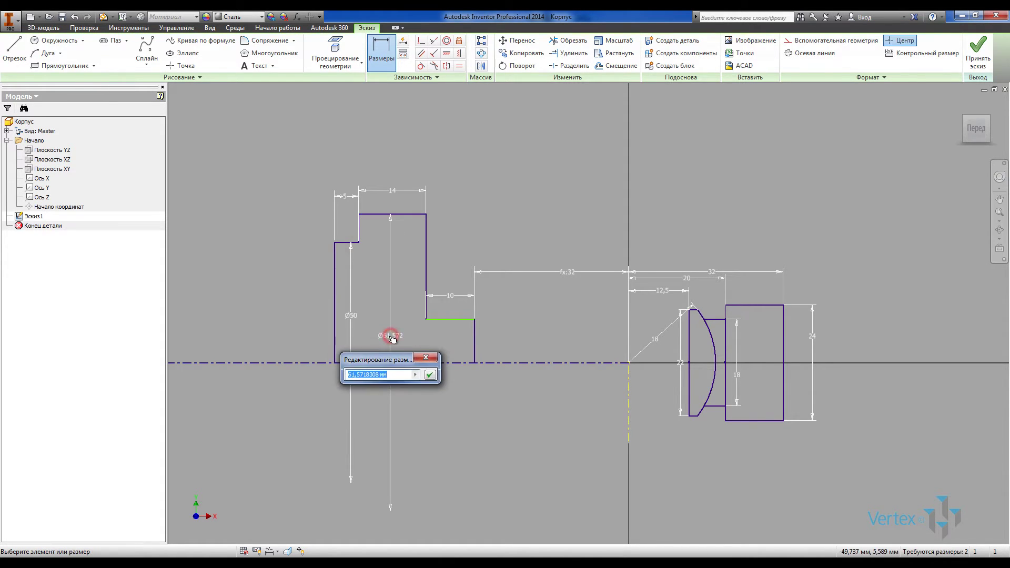
pyautogui.press('Return')
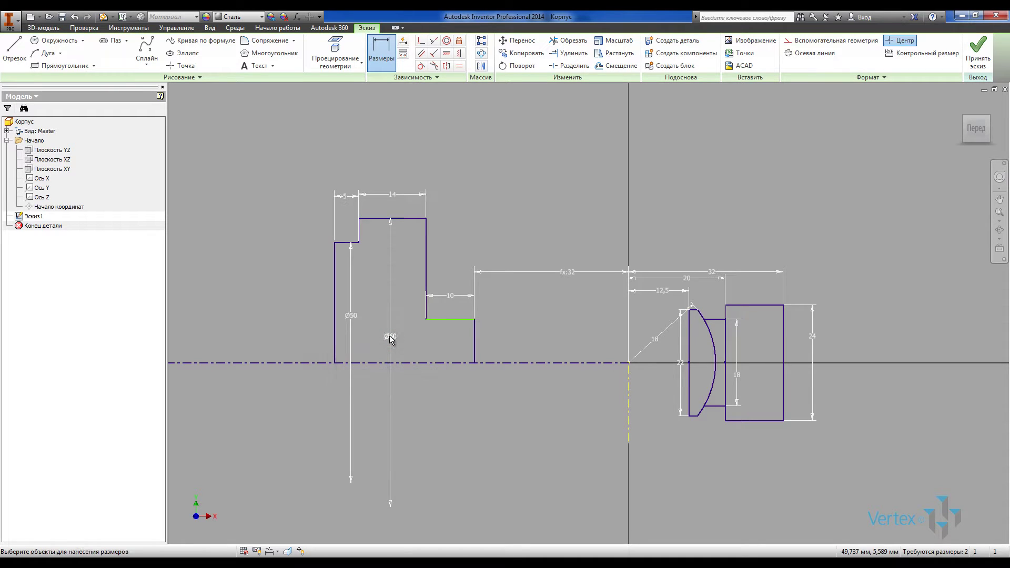
# Dimension the 10 mm step from the horizontal centerline as a 25 mm diameter
pyautogui.click(448, 319)
pyautogui.click(450, 363)
pyautogui.click(450, 351)
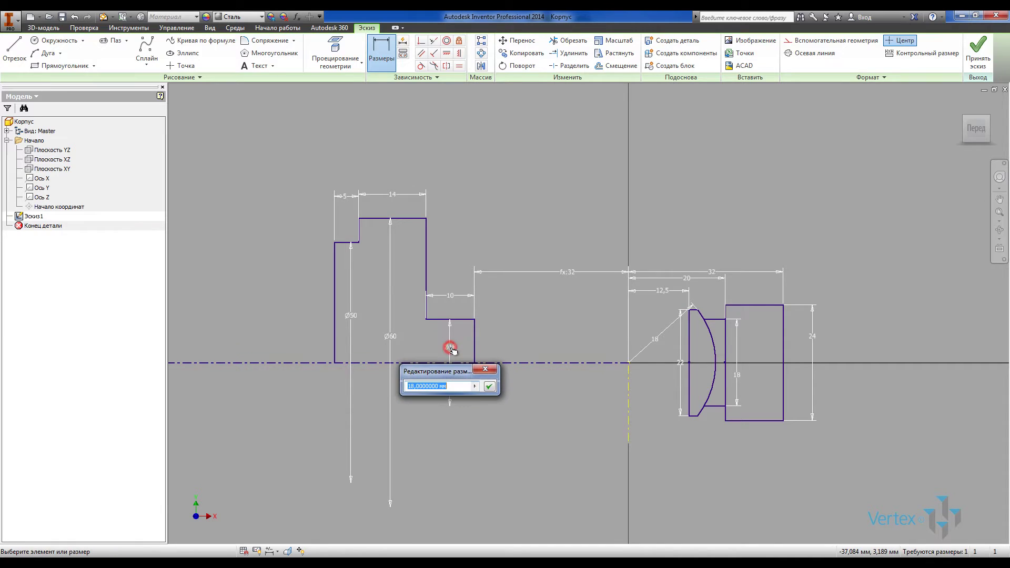
pyautogui.write('25')
pyautogui.press('Return')
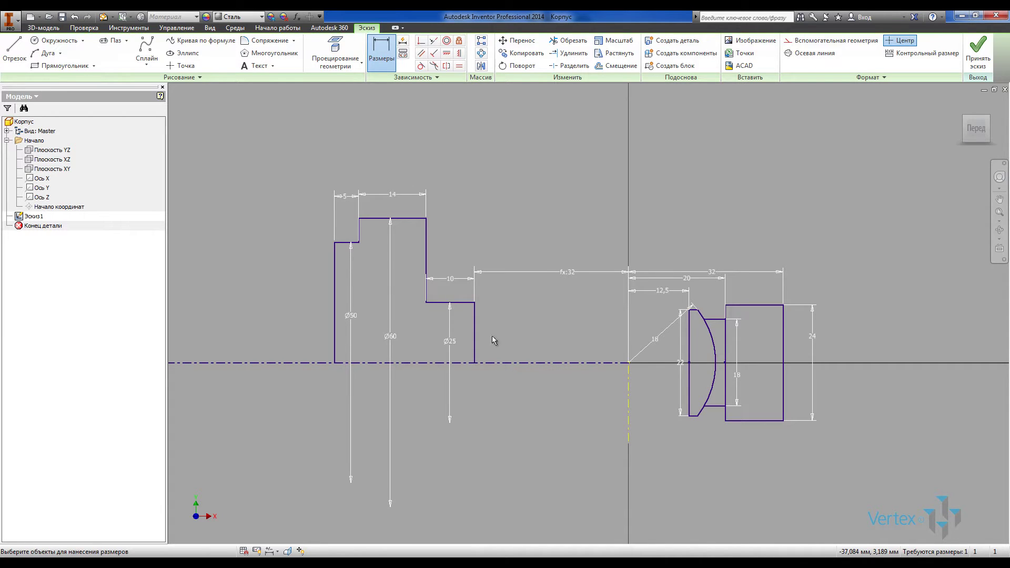
# Draw a long rectangle about 13 mm high from the inner corner of the 5 mm ledge, extending away from the origin nearly to the centerline's end
pyautogui.scroll(-5, 536, 276)
pyautogui.moveTo(481, 277); pyautogui.dragTo(518, 292, button='middle')
pyautogui.press('Escape')
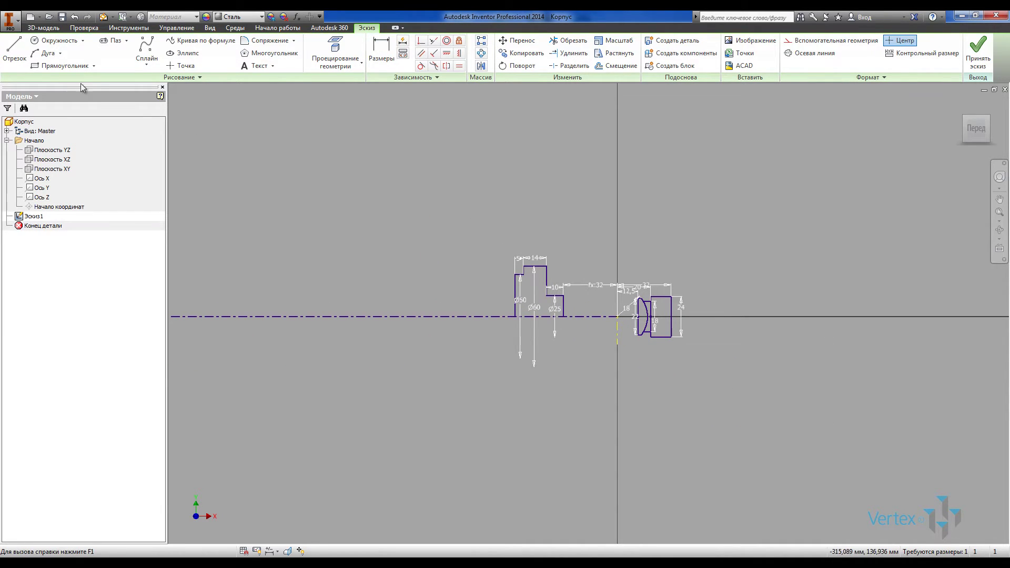
pyautogui.click(35, 64)
pyautogui.scroll(3, 509, 274)
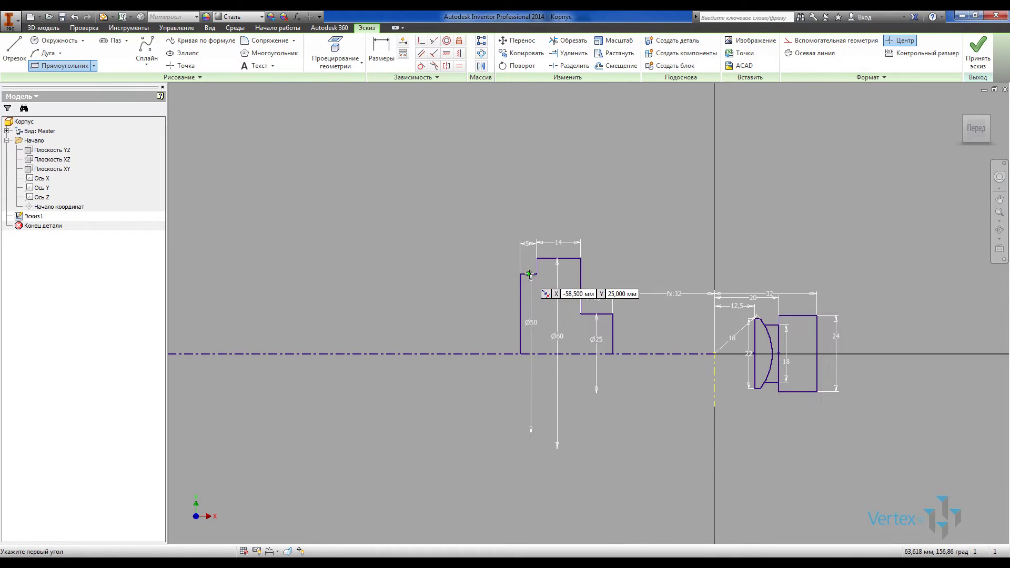
pyautogui.click(536, 275)
pyautogui.scroll(-4, 658, 274)
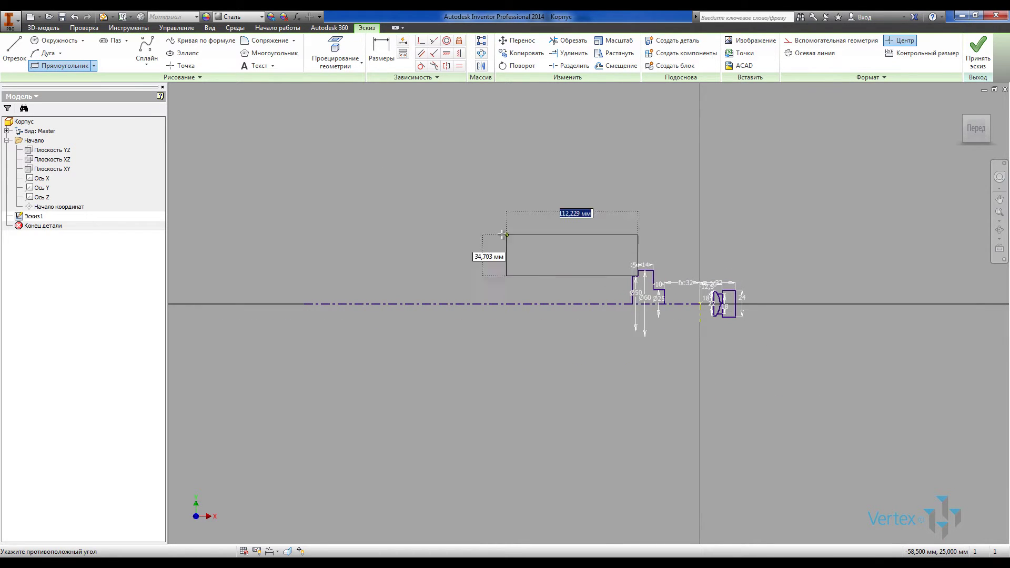
pyautogui.moveTo(487, 257); pyautogui.dragTo(655, 249, button='middle')
pyautogui.scroll(-2, 655, 249)
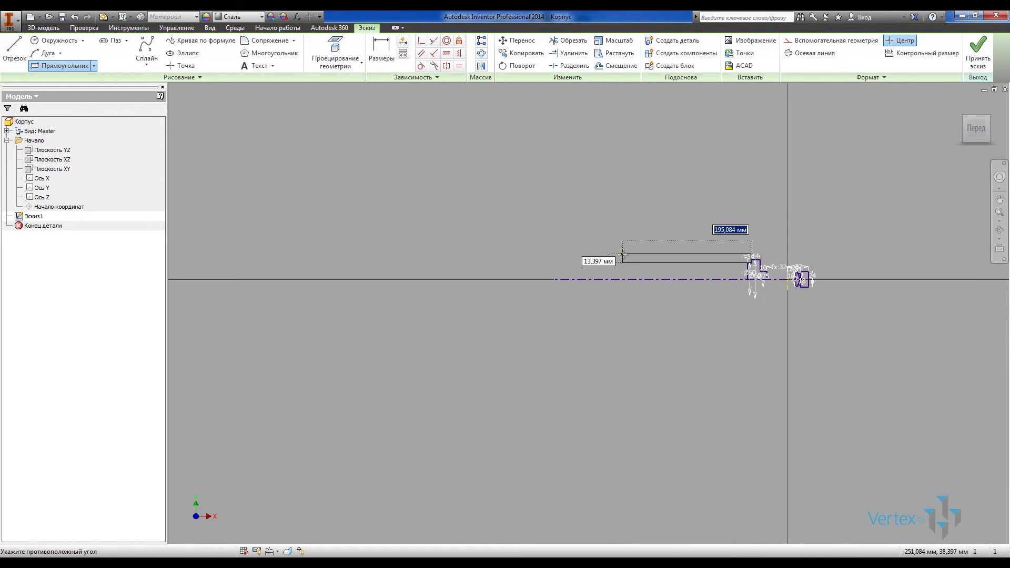
pyautogui.click(557, 254)
pyautogui.scroll(6, 763, 239)
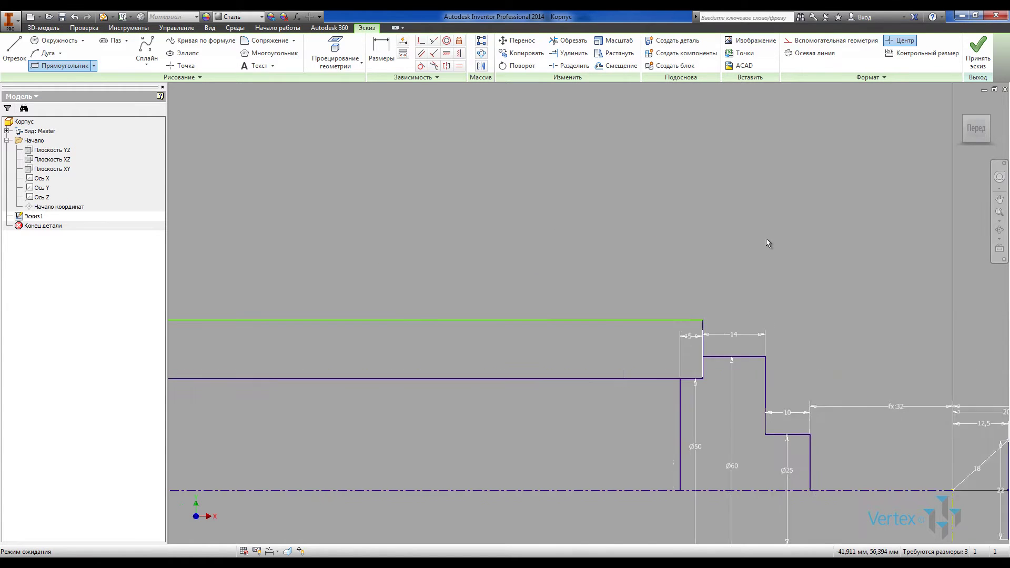
pyautogui.press('Escape')
# Make the long rectangle's upper corner coincident with the adjacent upper corner of the 60 mm diameter step
pyautogui.click(422, 41)
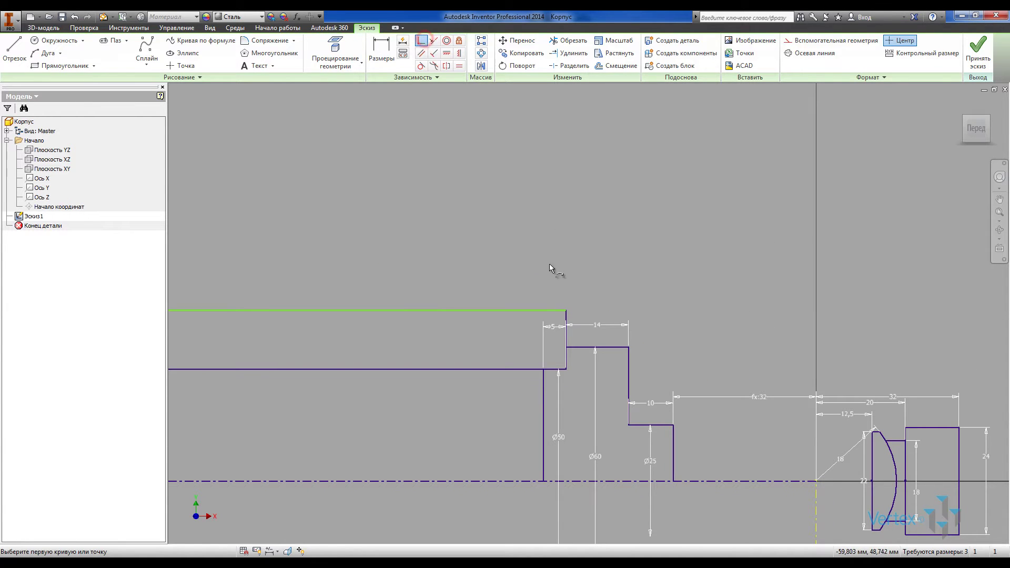
pyautogui.click(566, 309)
pyautogui.click(568, 348)
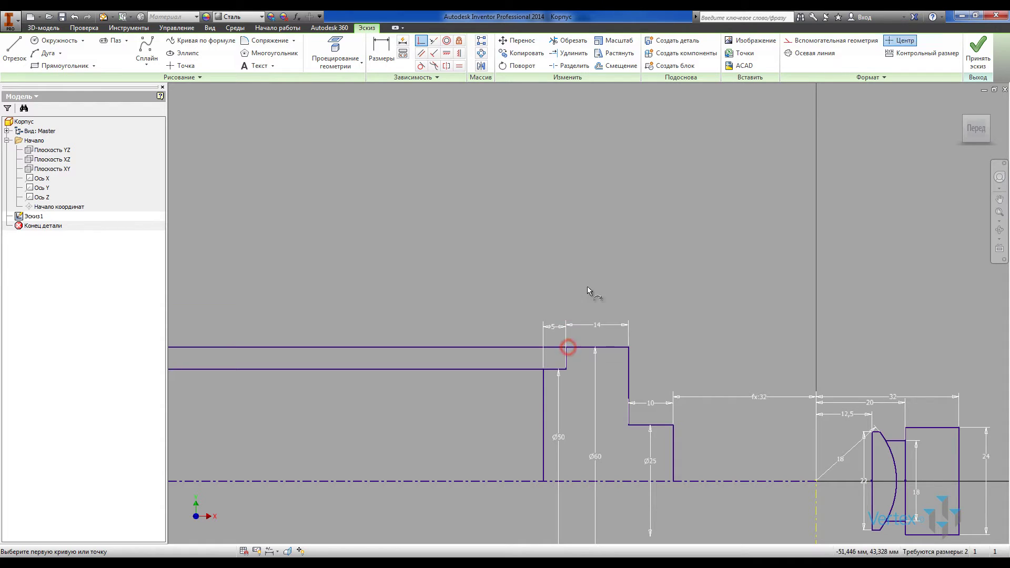
pyautogui.press('Escape')
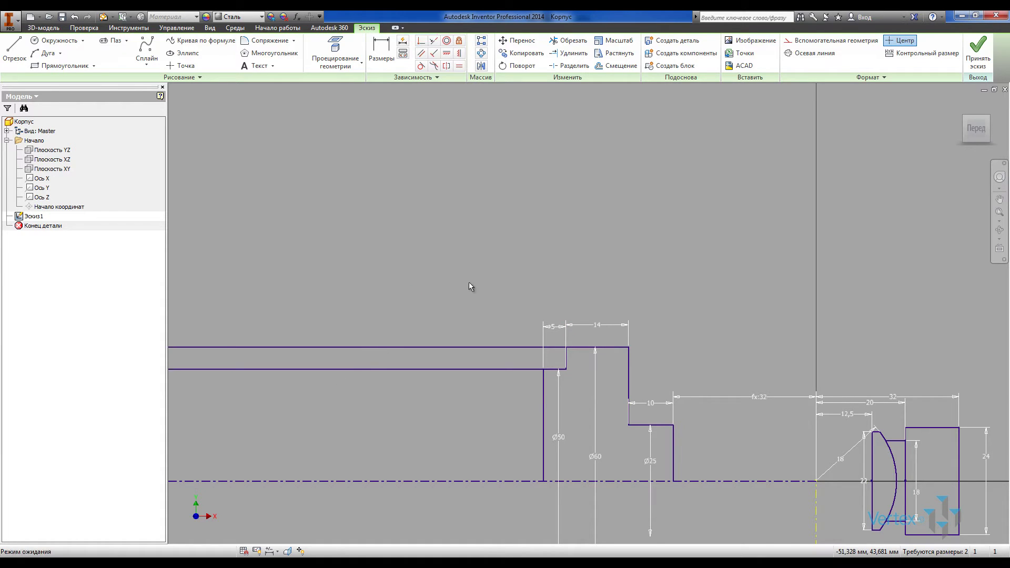
# Draw a vertical line from the long wall's lower edge to the horizontal centerline and convert it to construction geometry
pyautogui.scroll(-2, 469, 281)
pyautogui.press('Home')
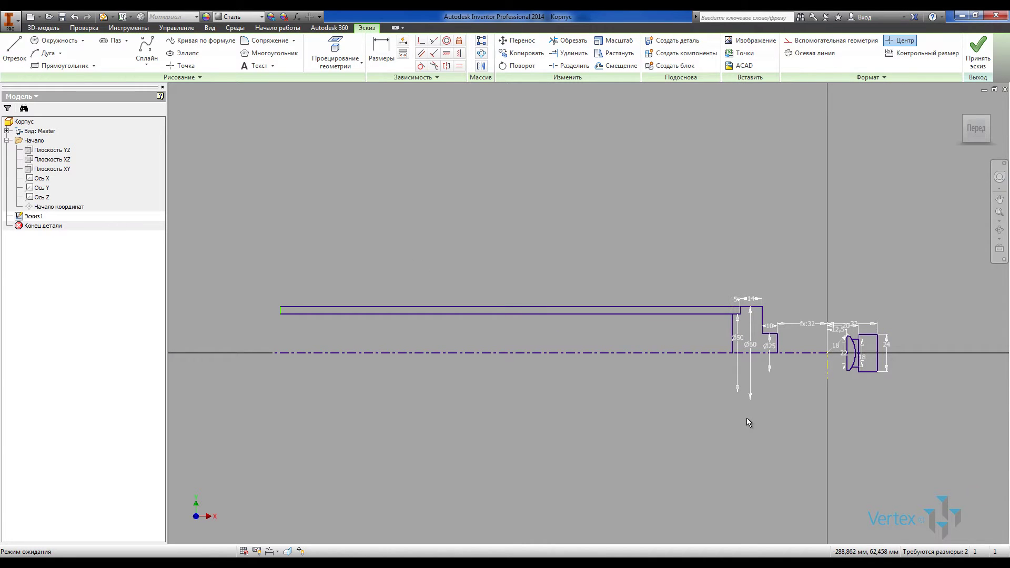
pyautogui.scroll(3, 404, 268)
pyautogui.press('F2')
pyautogui.moveTo(556, 242); pyautogui.dragTo(279, 200)
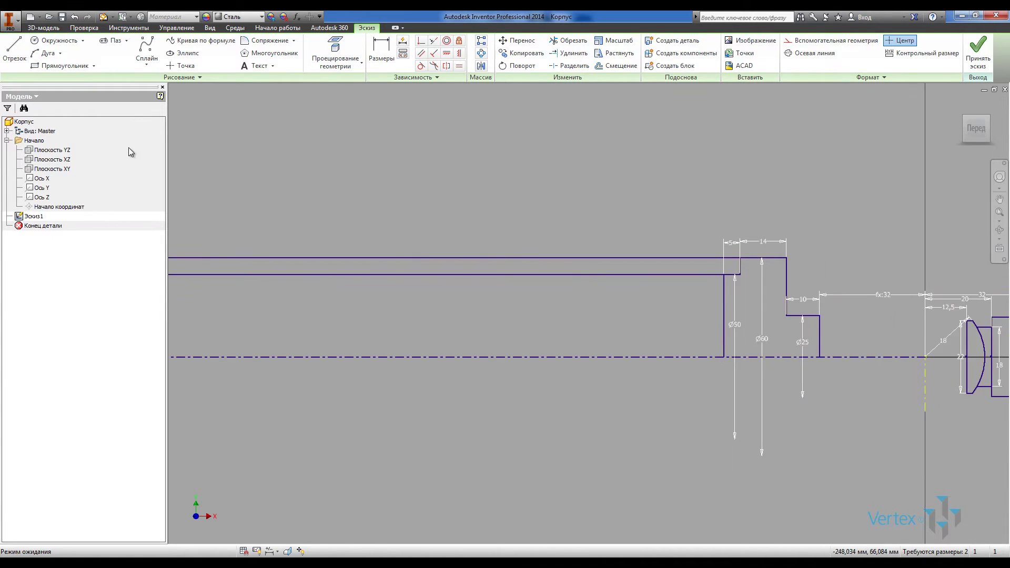
pyautogui.click(15, 52)
pyautogui.click(550, 274)
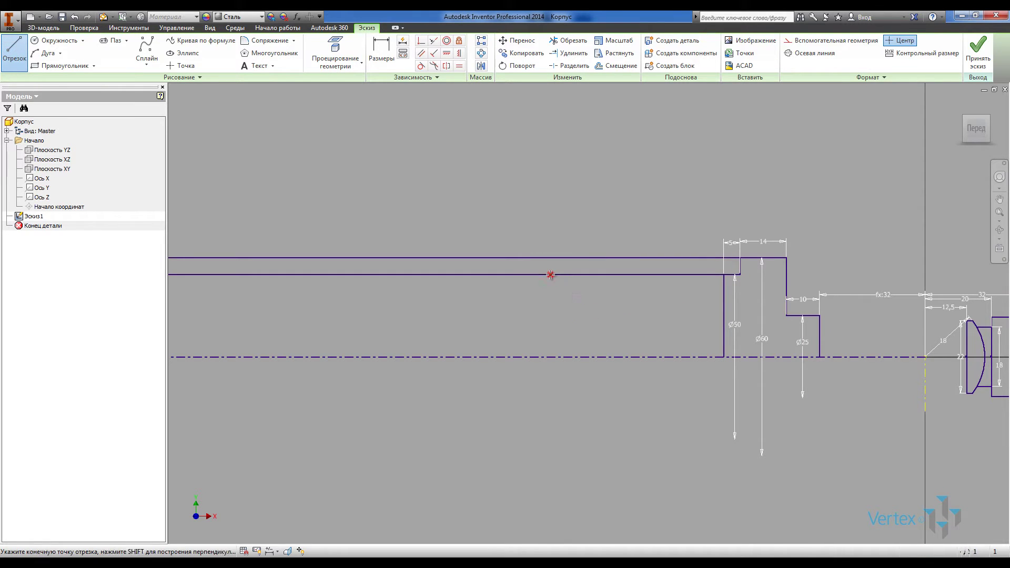
pyautogui.click(548, 358)
pyautogui.press('Escape')
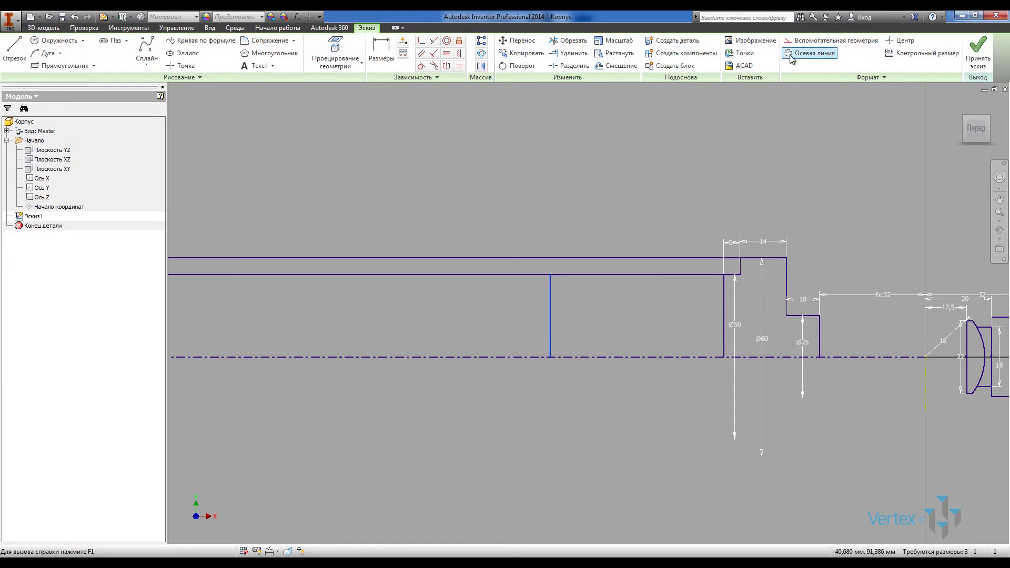
pyautogui.click(830, 41)
pyautogui.moveTo(613, 163)
pyautogui.mouseDown(button='middle')
pyautogui.moveTo(659, 183)
pyautogui.moveTo(541, 189)
pyautogui.mouseUp(button='middle')
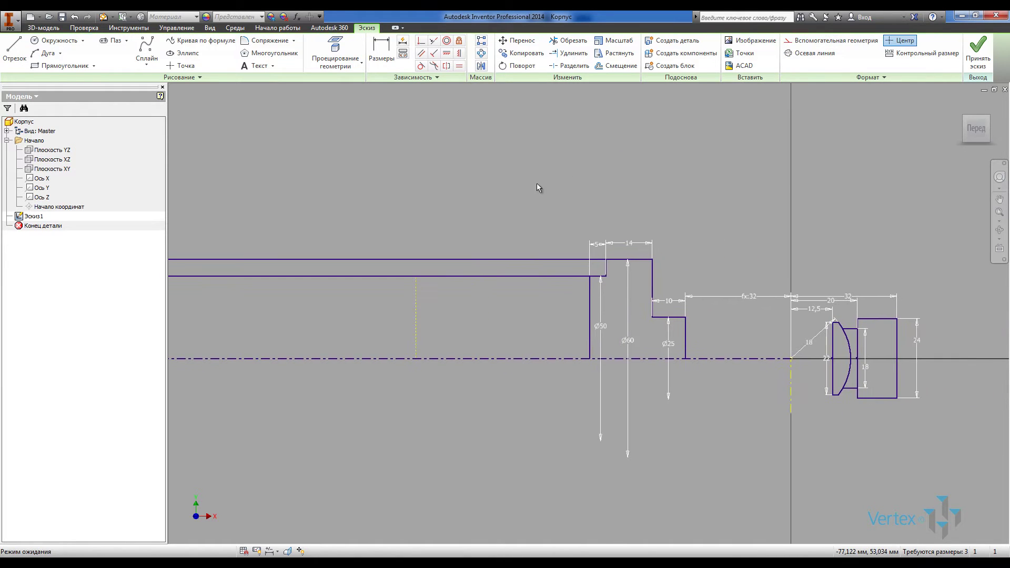
# Dimension the construction line 65 mm from the vertical inner edge of the stepped flange
pyautogui.click(388, 51)
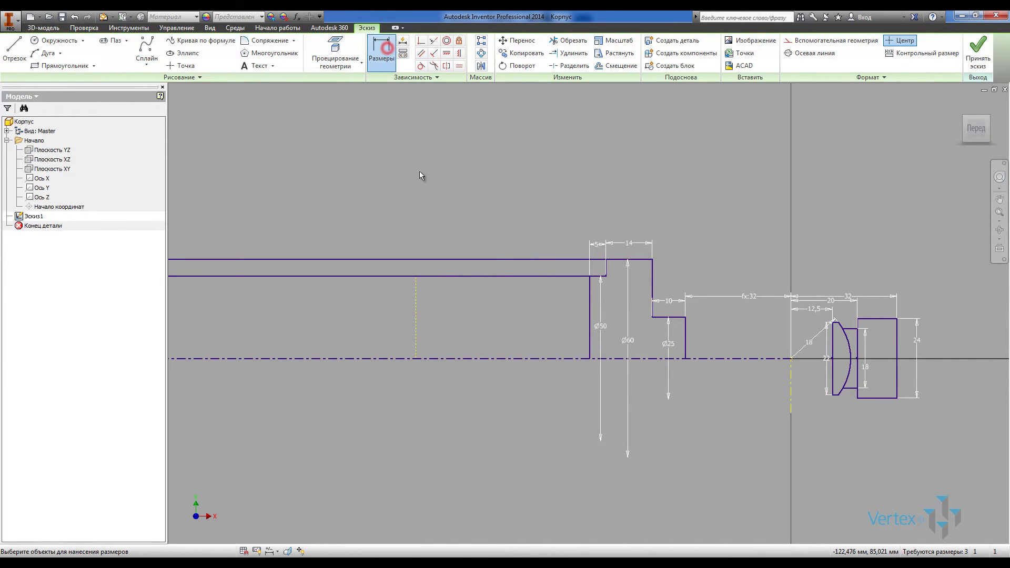
pyautogui.click(416, 297)
pyautogui.click(588, 290)
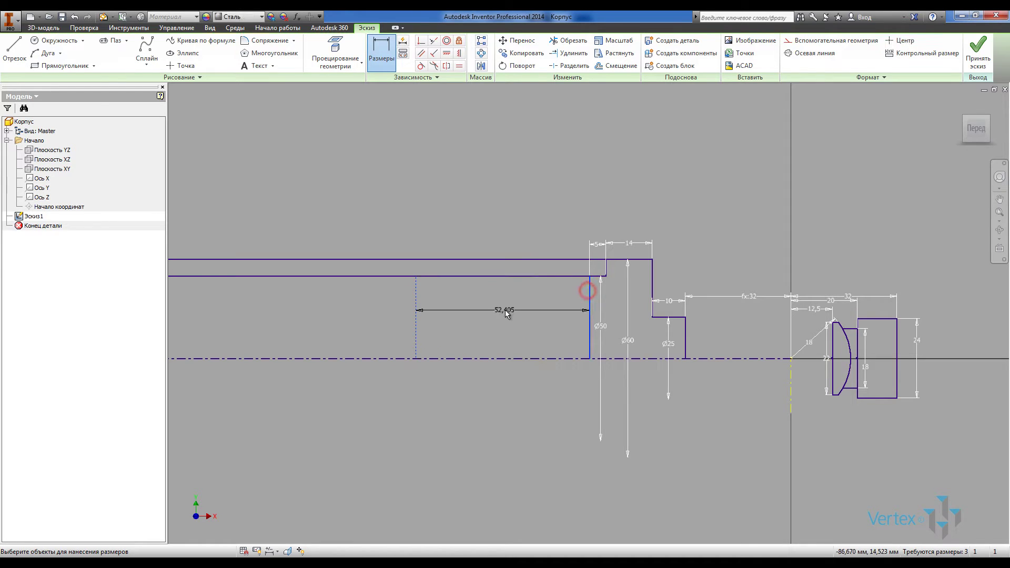
pyautogui.click(505, 311)
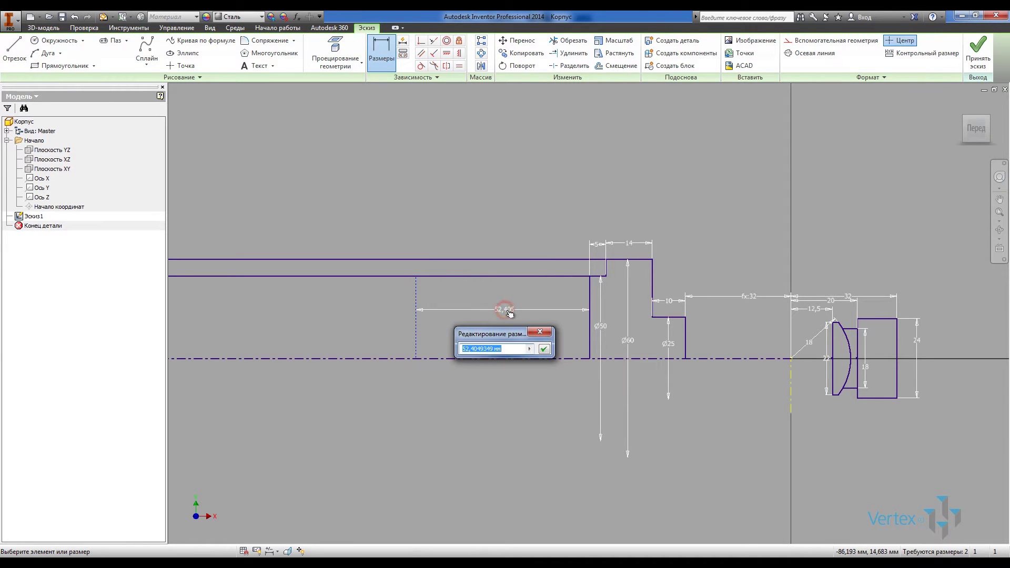
pyautogui.press('Return')
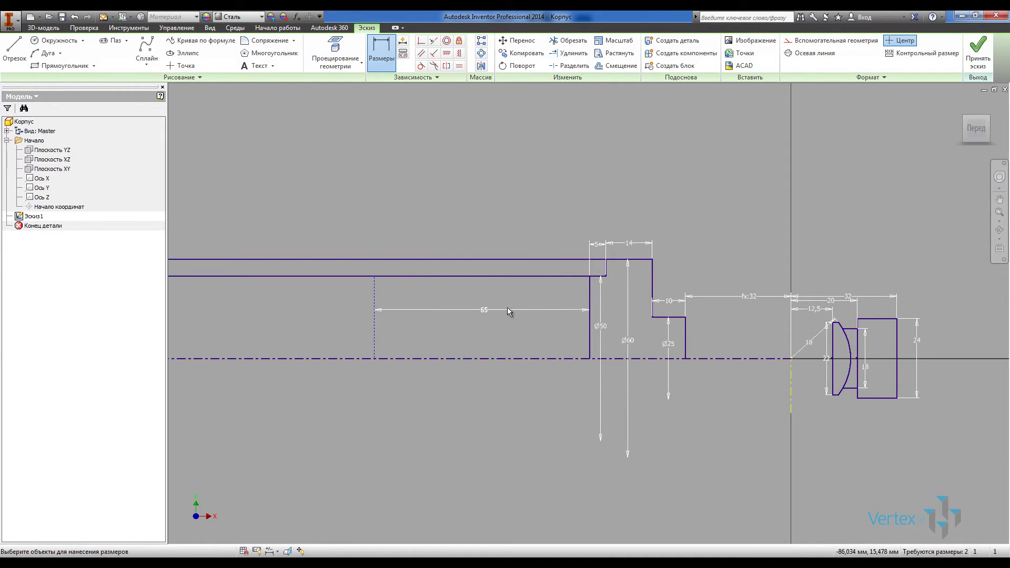
# Vertically align the lower corner of the long wall's free end with the endpoint of the horizontal centerline
pyautogui.scroll(-3, 507, 307)
pyautogui.moveTo(370, 316)
pyautogui.mouseDown(button='middle')
pyautogui.moveTo(561, 298)
pyautogui.moveTo(558, 315)
pyautogui.mouseUp(button='middle')
pyautogui.scroll(-2, 542, 301)
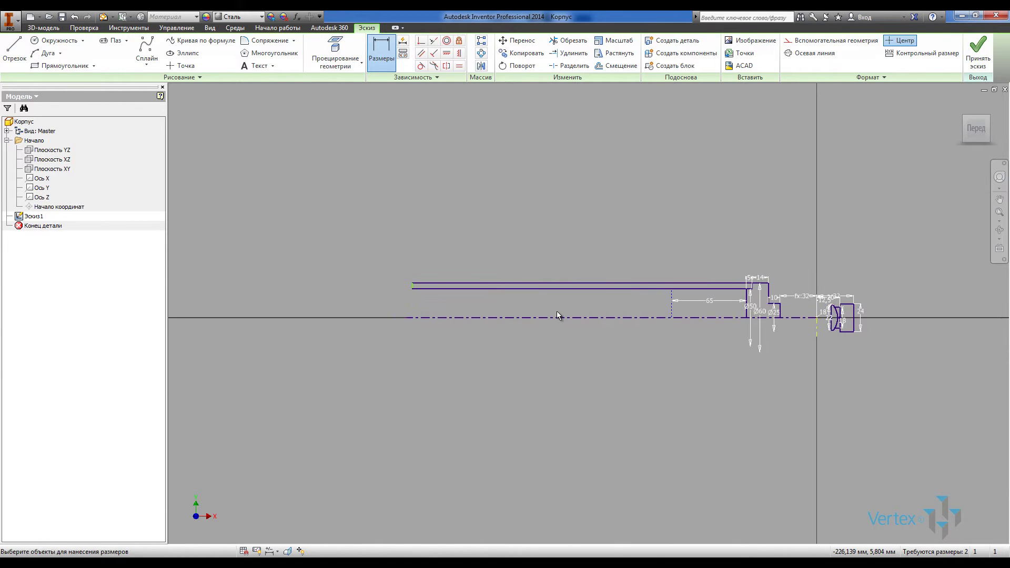
pyautogui.press('Escape')
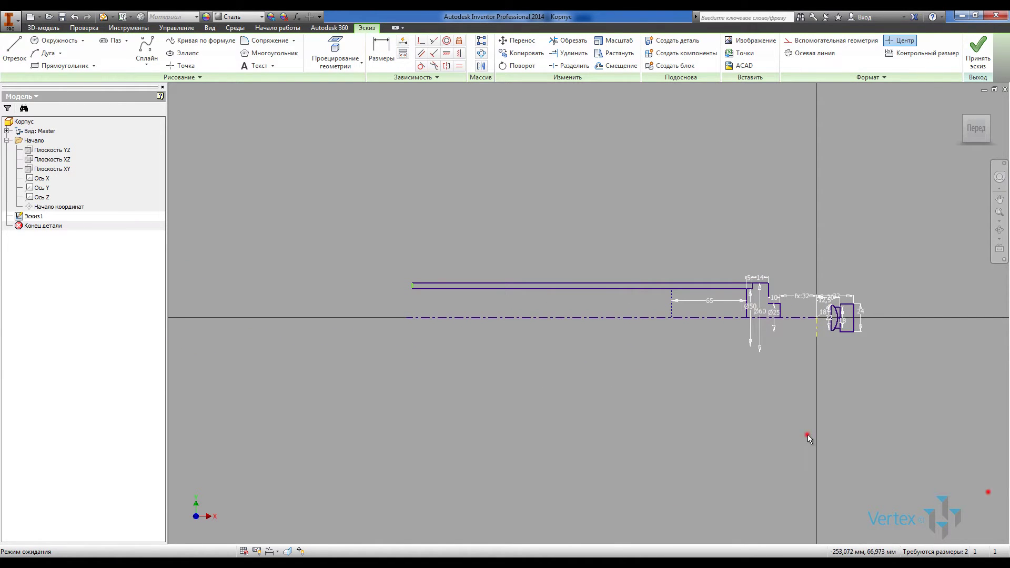
pyautogui.click(806, 434)
pyautogui.scroll(5, 426, 297)
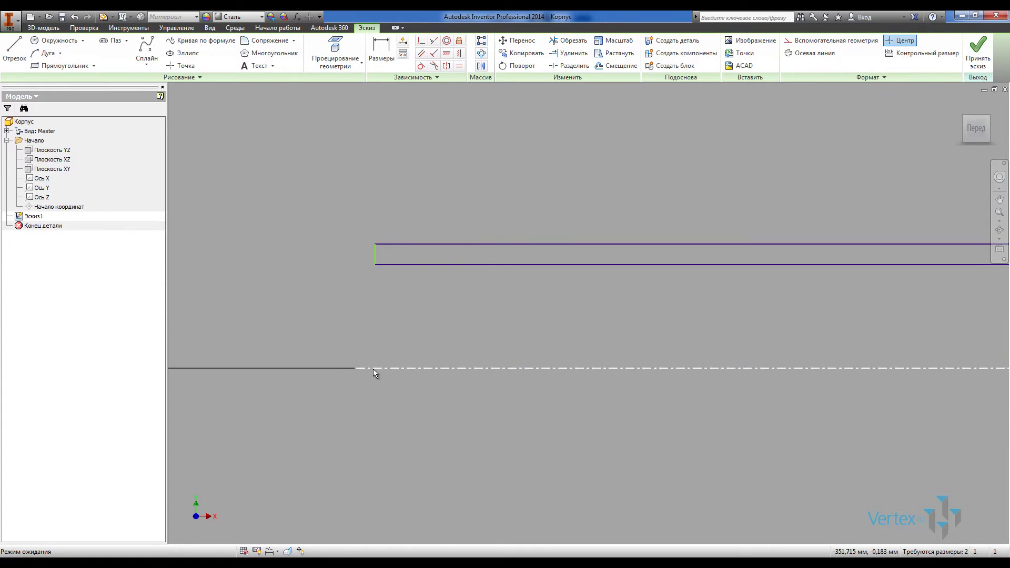
pyautogui.click(459, 54)
pyautogui.click(376, 264)
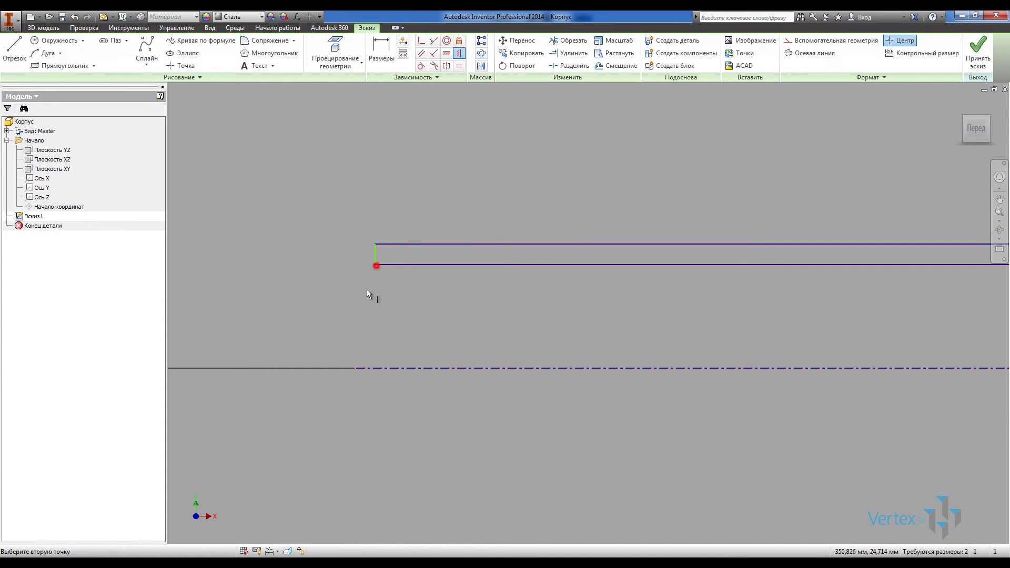
pyautogui.click(356, 368)
pyautogui.press('Escape')
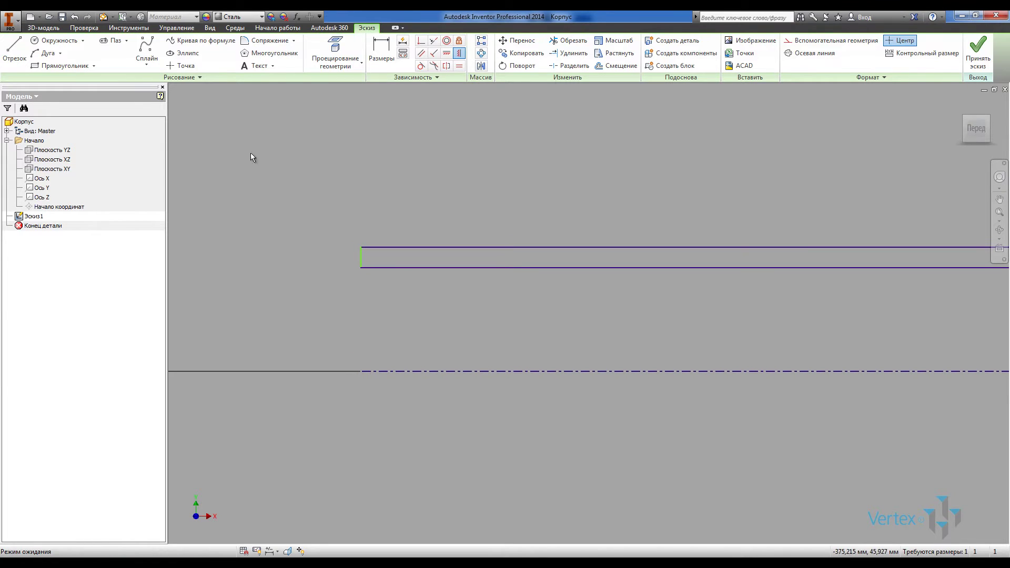
# From the free end's lower corner, draw a profile 12.5 mm down, about 40 mm inward, about 4 mm up, briefly back, then sloping to the wall
pyautogui.press('l')
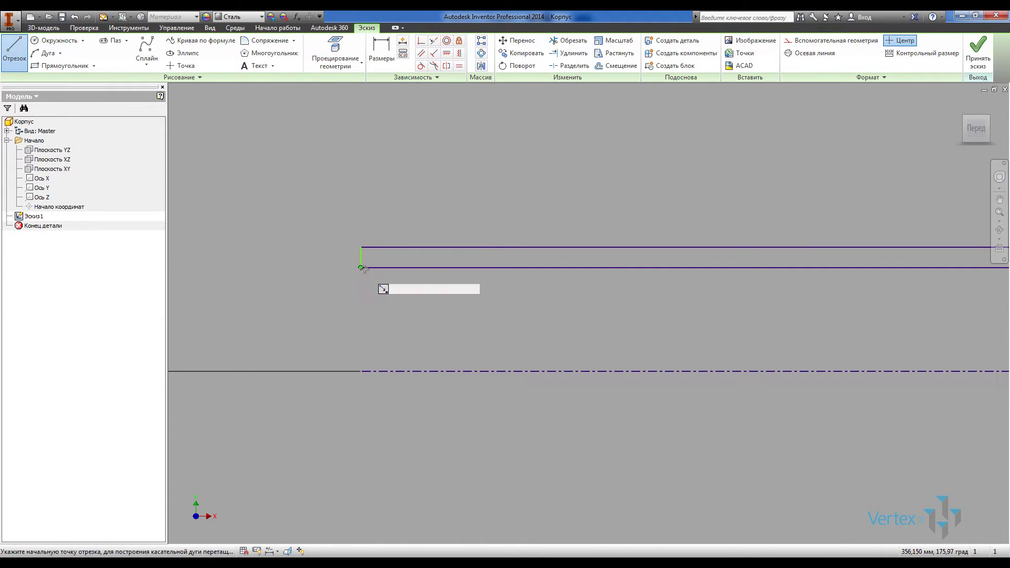
pyautogui.click(362, 268)
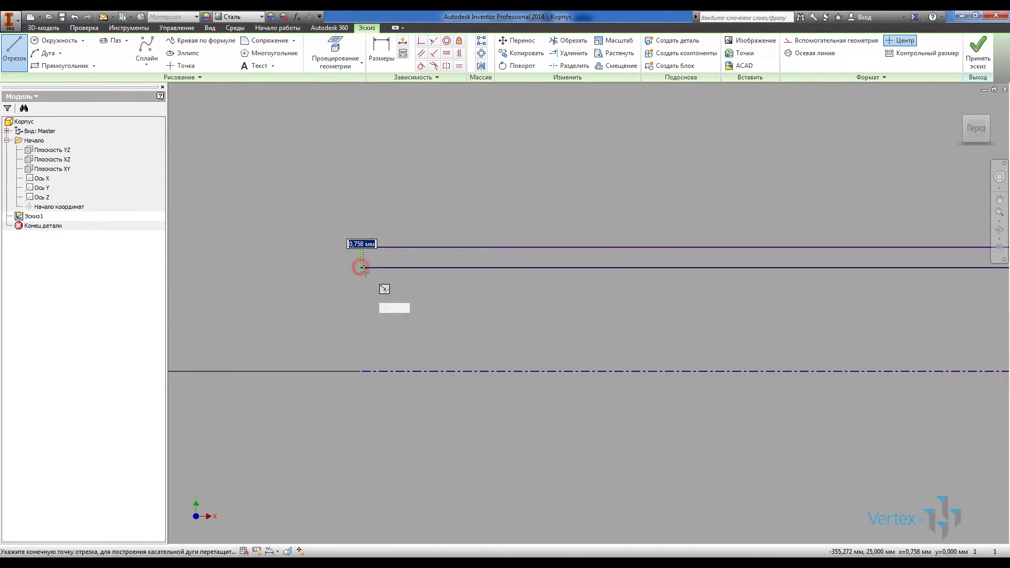
pyautogui.click(361, 320)
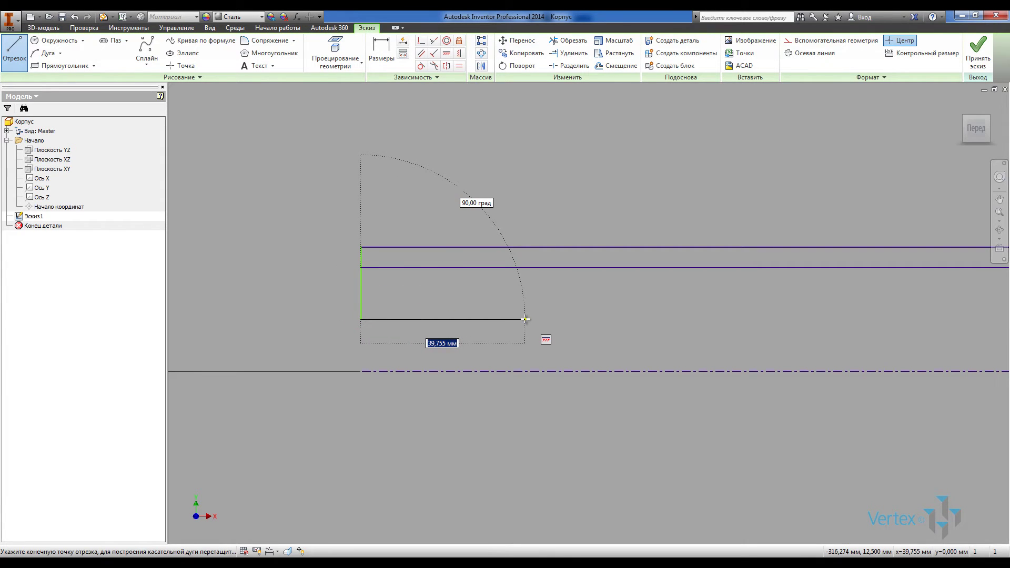
pyautogui.click(525, 316)
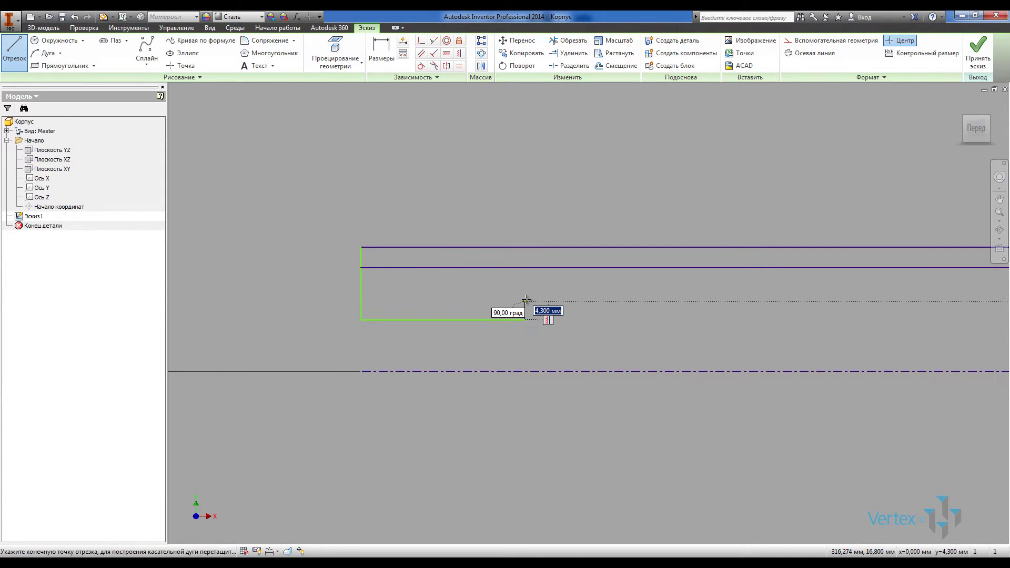
pyautogui.click(525, 302)
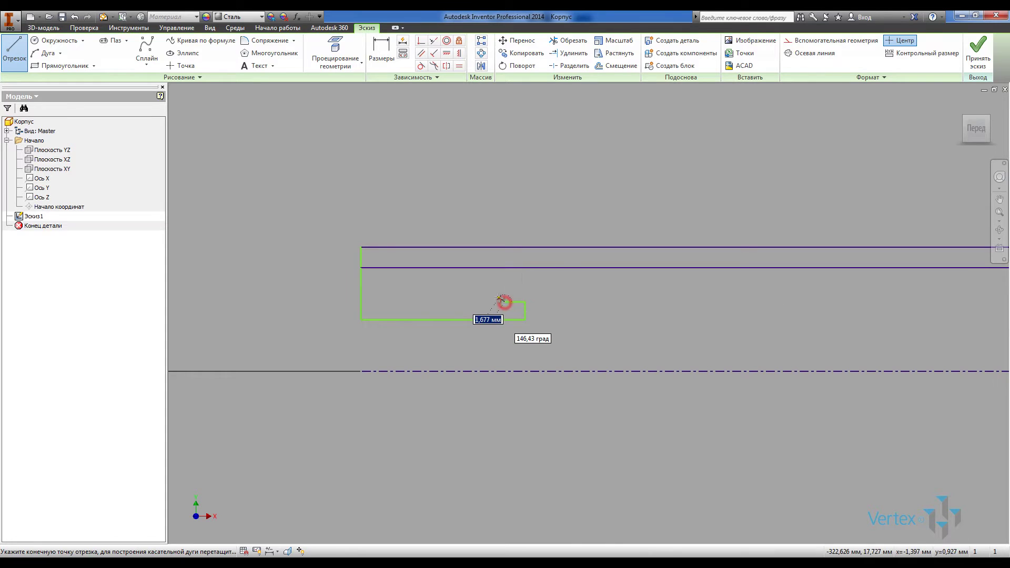
pyautogui.click(504, 301)
pyautogui.doubleClick(477, 268)
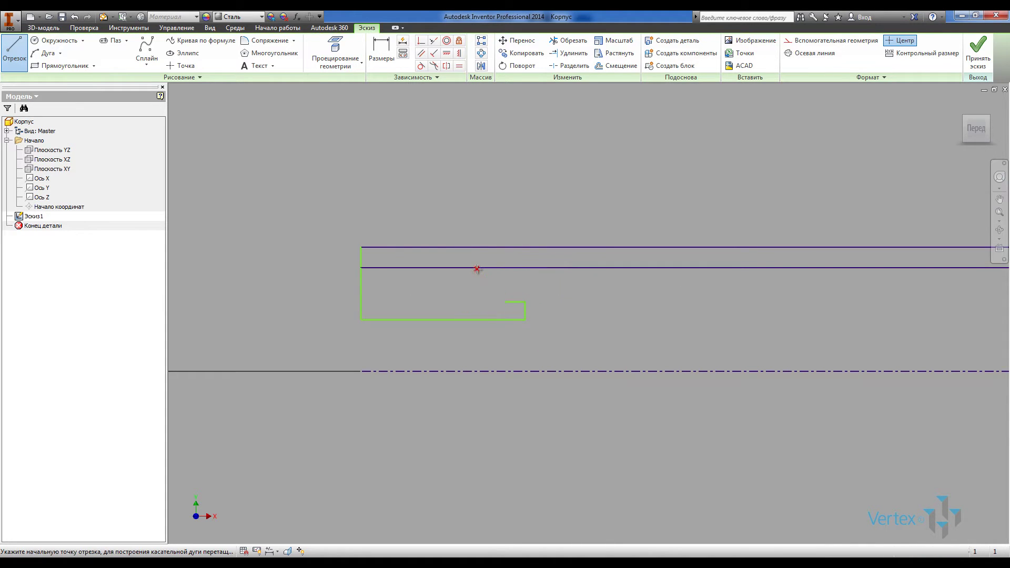
pyautogui.press('Escape')
pyautogui.scroll(3, 472, 286)
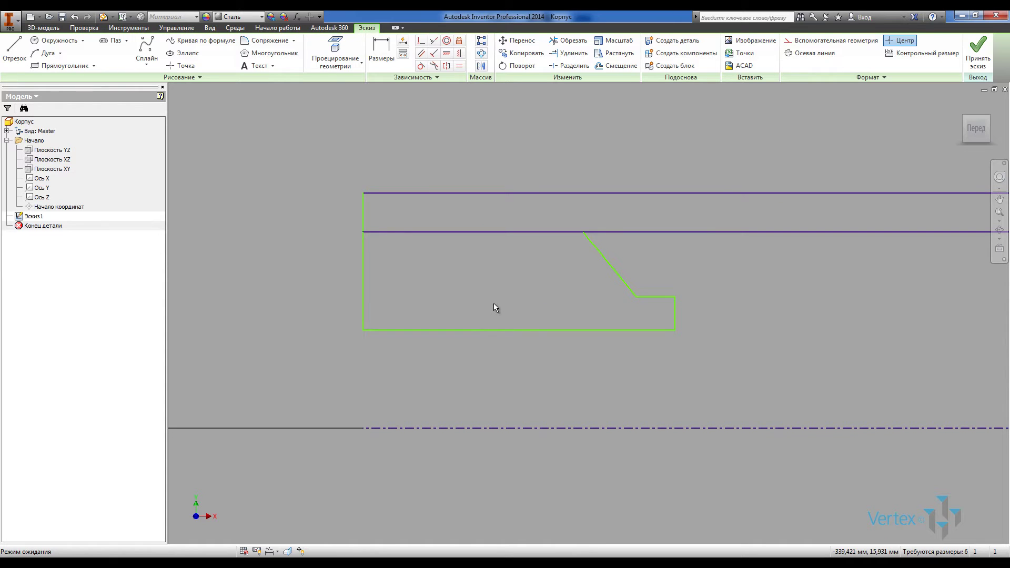
# Dimension the end profile's overall length between its two vertical edges as 40 mm
pyautogui.click(381, 50)
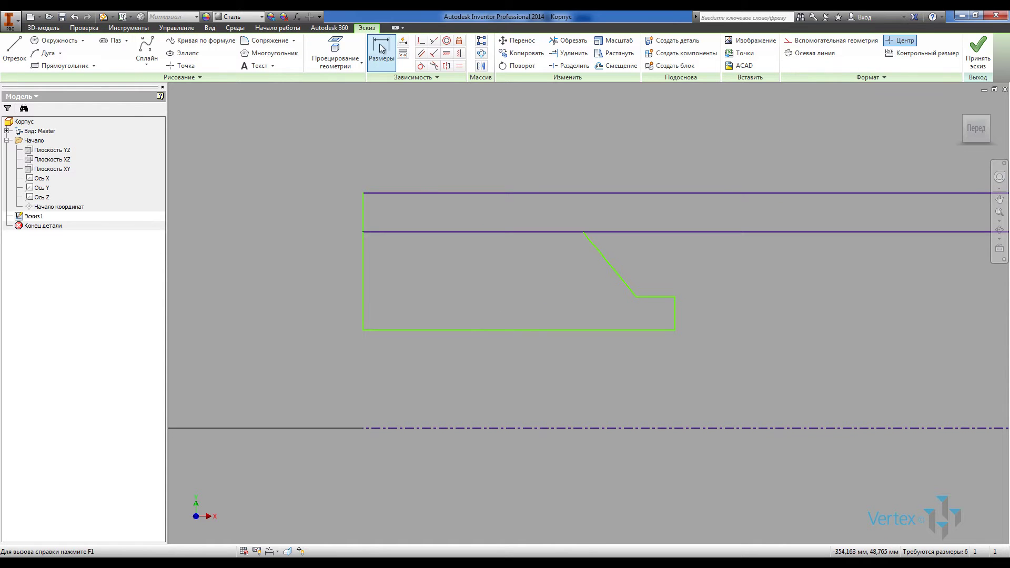
pyautogui.click(361, 260)
pyautogui.click(675, 310)
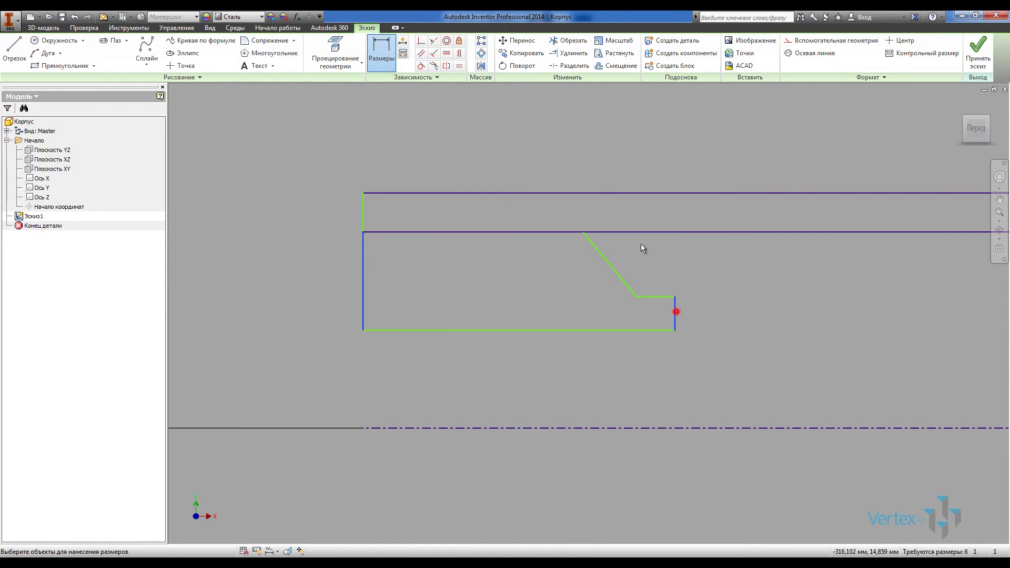
pyautogui.click(525, 126)
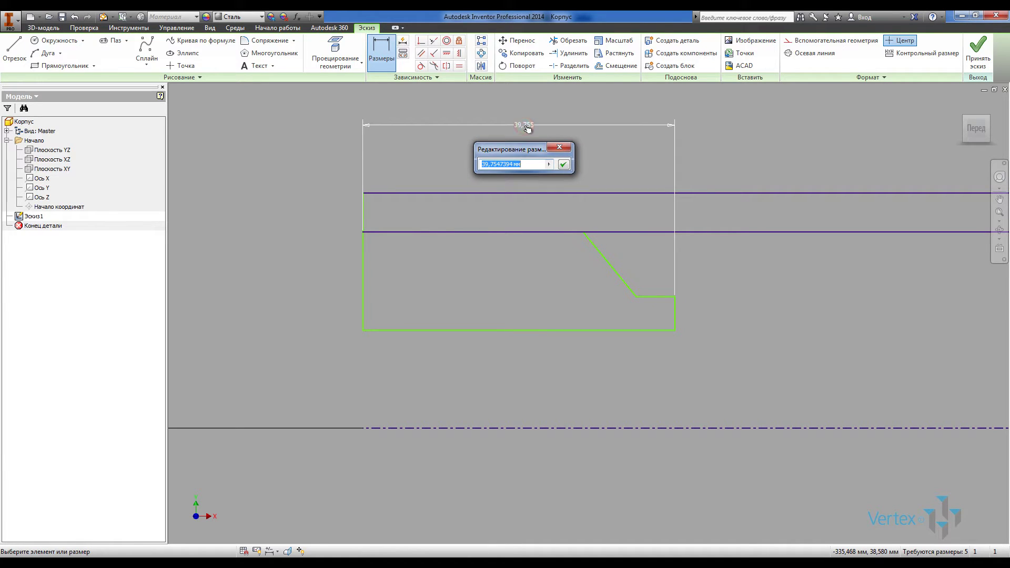
pyautogui.write('40')
pyautogui.press('Return')
# Dimension the distance from the end profile's short vertical edge to the construction line, using the parameter S_ as its value
pyautogui.scroll(-3, 341, 288)
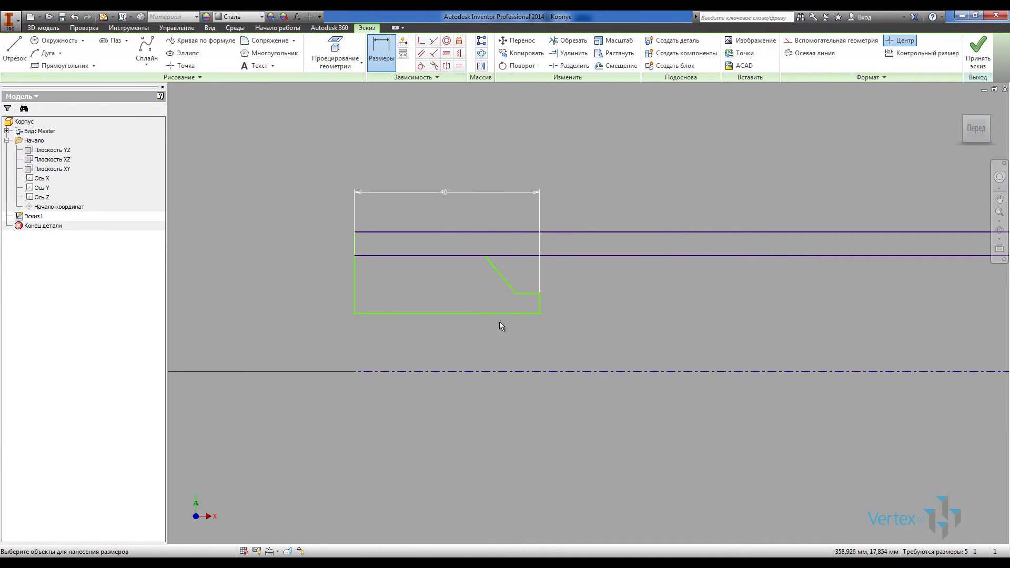
pyautogui.scroll(-2, 520, 311)
pyautogui.moveTo(500, 327); pyautogui.dragTo(368, 324, button='middle')
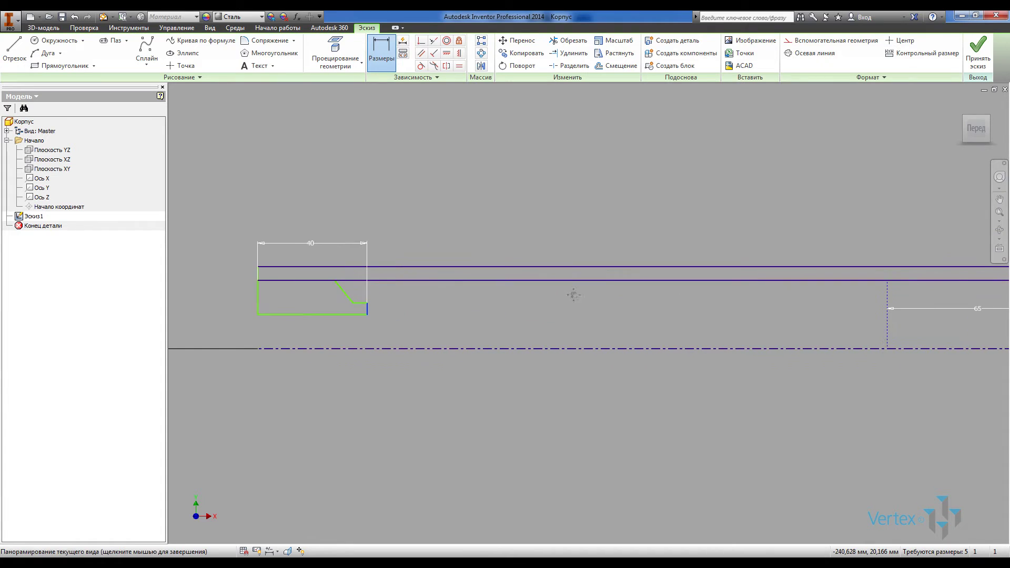
pyautogui.click(886, 318)
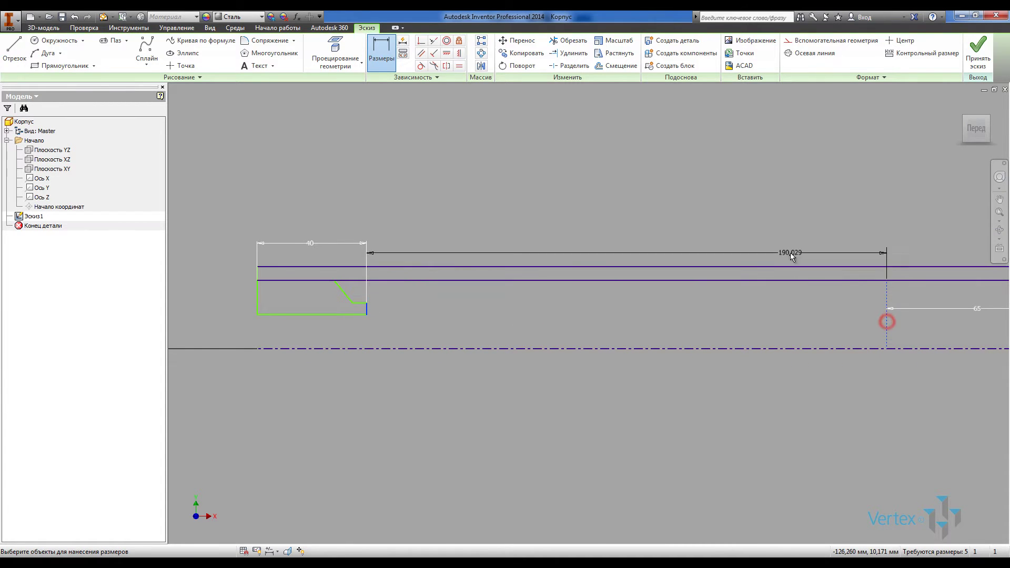
pyautogui.click(782, 226)
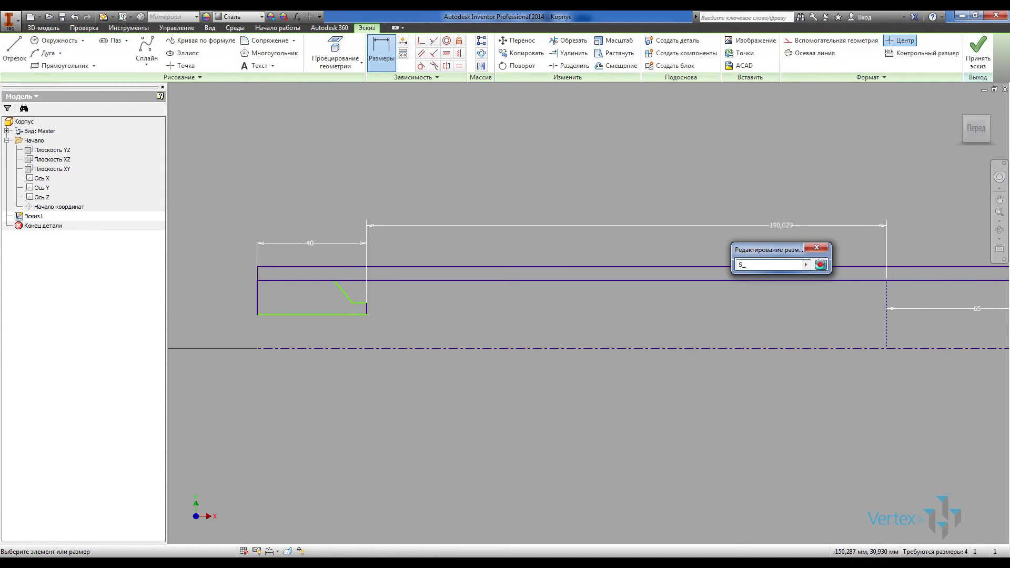
pyautogui.click(821, 264)
# Move both endpoints of the sloped line back over the 40 mm end profile, restoring its short ledge and chamfer-like shape
pyautogui.scroll(-2, 684, 274)
pyautogui.moveTo(458, 308); pyautogui.dragTo(578, 292, button='middle')
pyautogui.scroll(3, 578, 292)
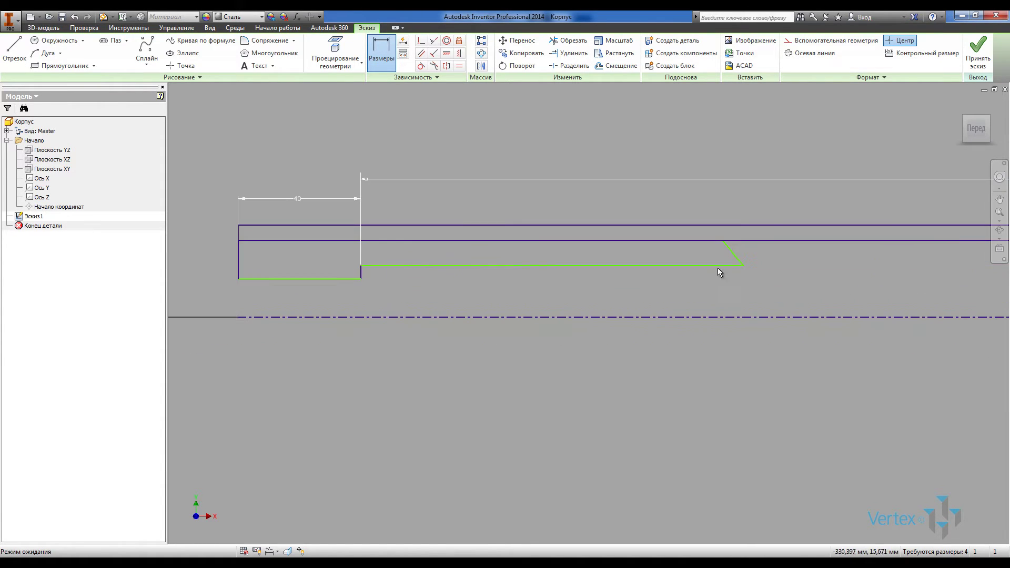
pyautogui.press('Escape')
pyautogui.moveTo(742, 264); pyautogui.dragTo(333, 265)
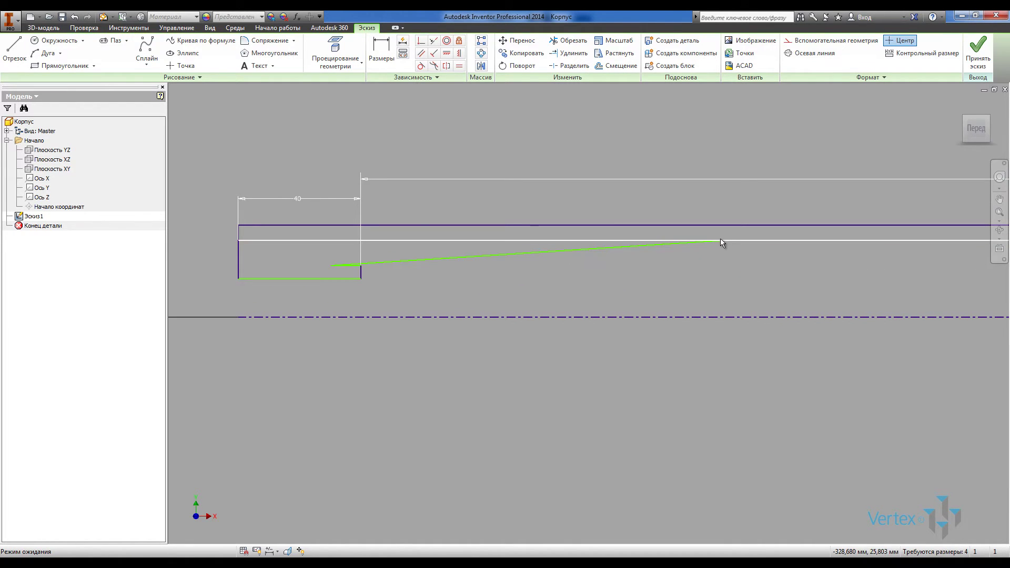
pyautogui.moveTo(722, 241); pyautogui.dragTo(305, 241)
pyautogui.scroll(-3, 291, 258)
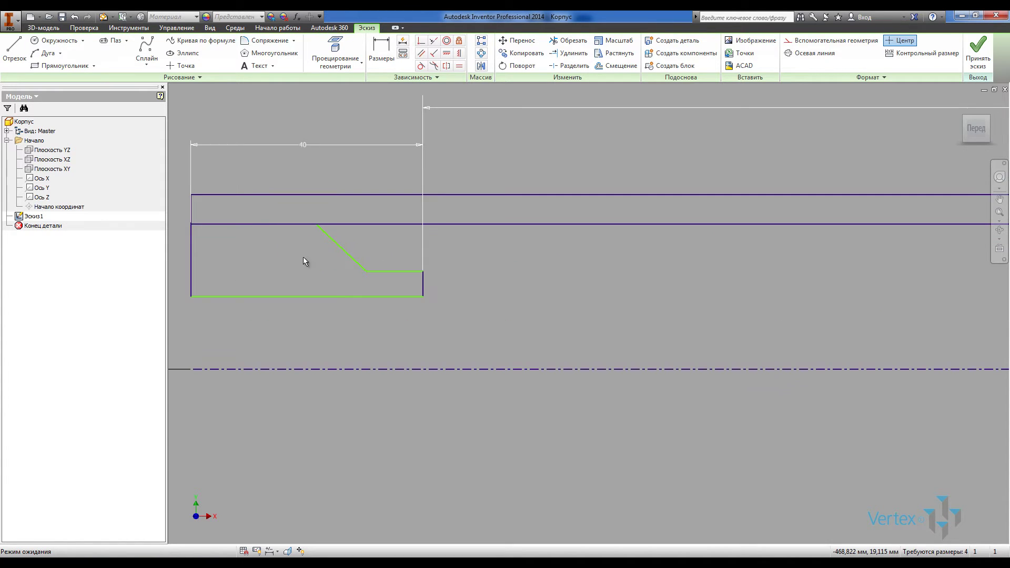
pyautogui.moveTo(304, 262); pyautogui.dragTo(396, 311, button='middle')
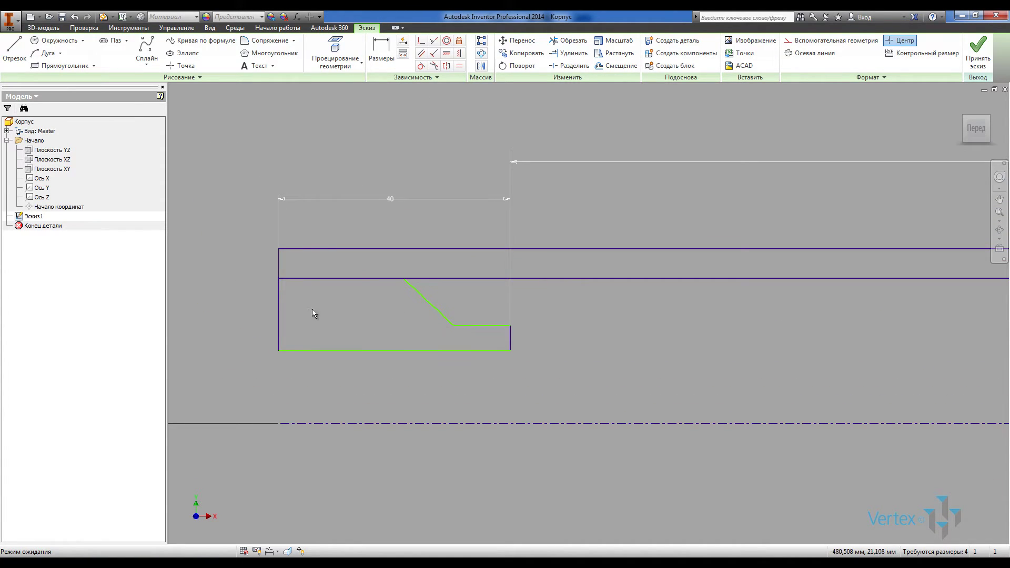
# Dimension the short horizontal ledge at the inner end of the 40 mm profile as 5 mm
pyautogui.click(381, 51)
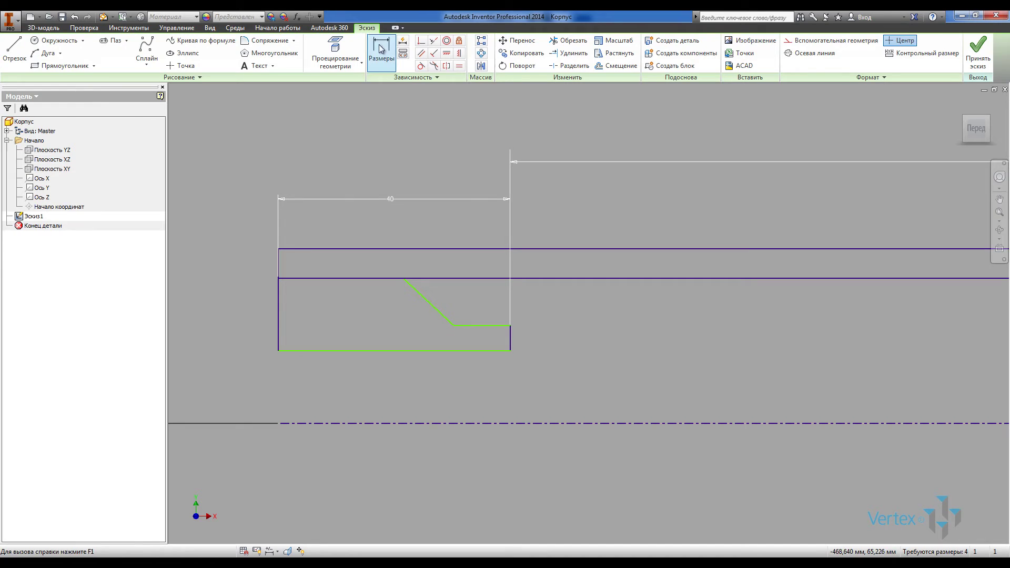
pyautogui.click(487, 315)
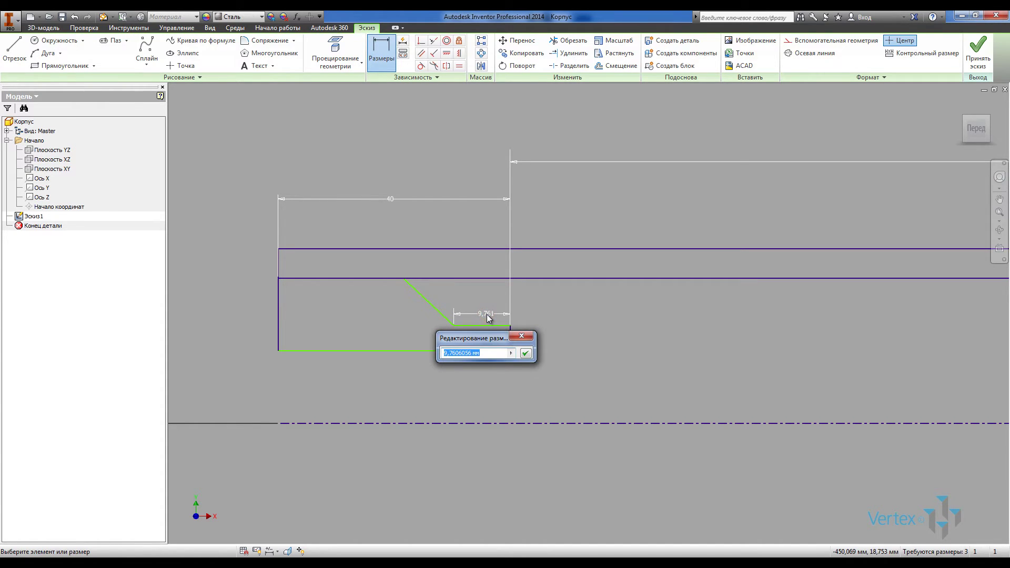
pyautogui.write('5')
pyautogui.press('Return')
# Dimension the angle between the end profile's sloped line and the wall's lower horizontal line as 45 degrees
pyautogui.click(464, 310)
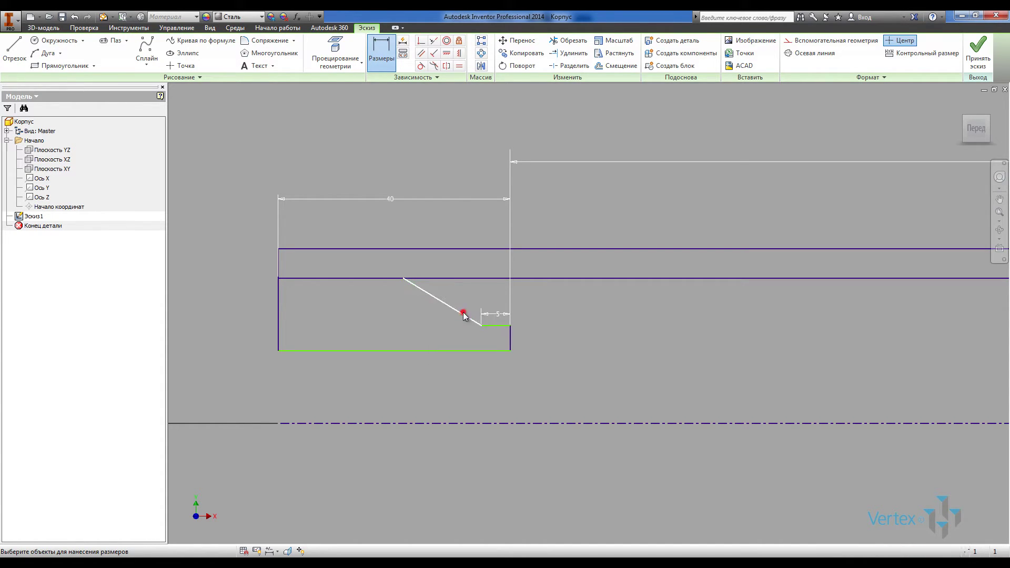
pyautogui.click(461, 278)
pyautogui.click(467, 294)
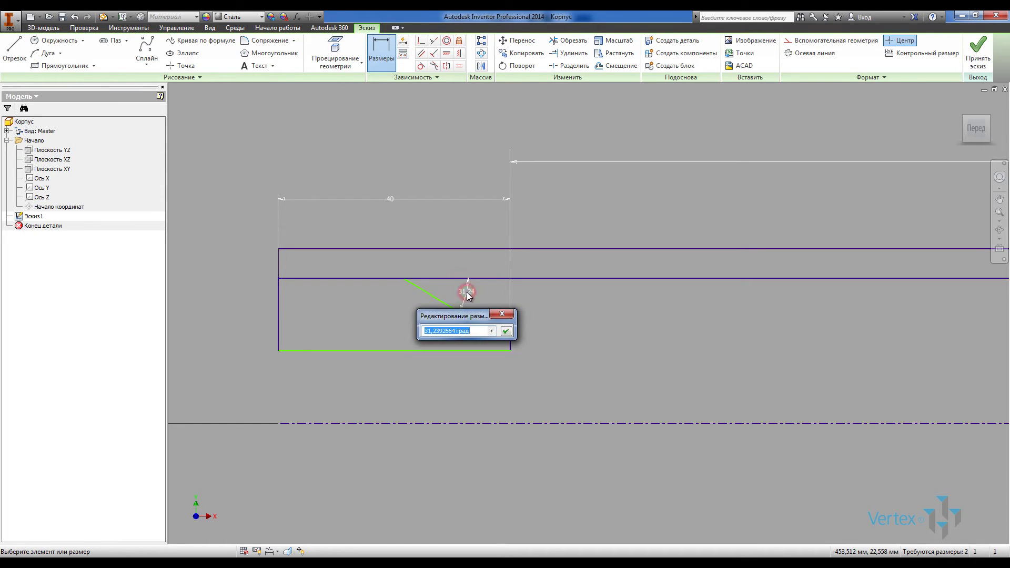
pyautogui.write('45')
pyautogui.press('Return')
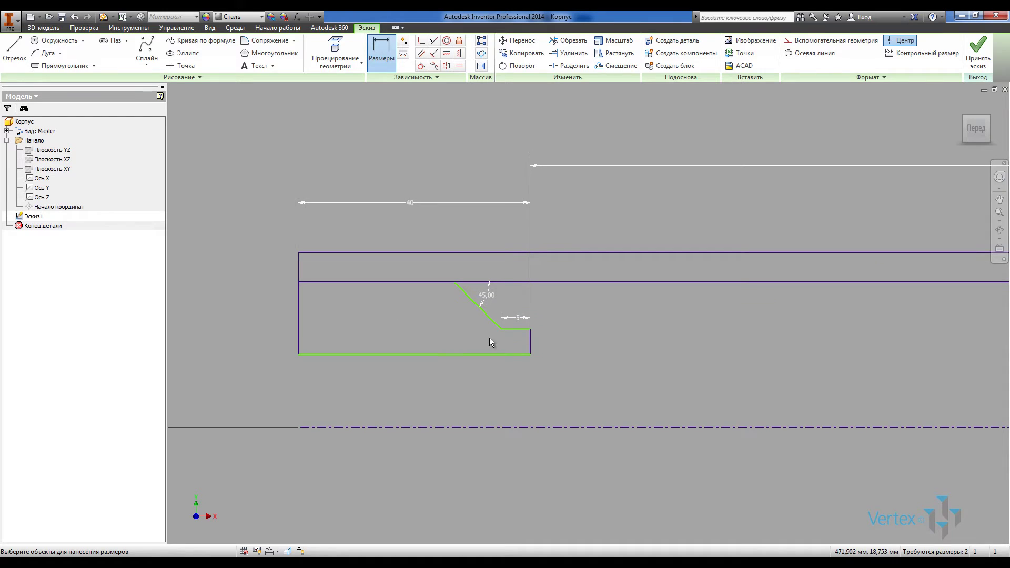
# Dimension the end profile's long lower edge about the centerline as a 25 mm diameter
pyautogui.click(428, 354)
pyautogui.click(430, 426)
pyautogui.click(414, 390)
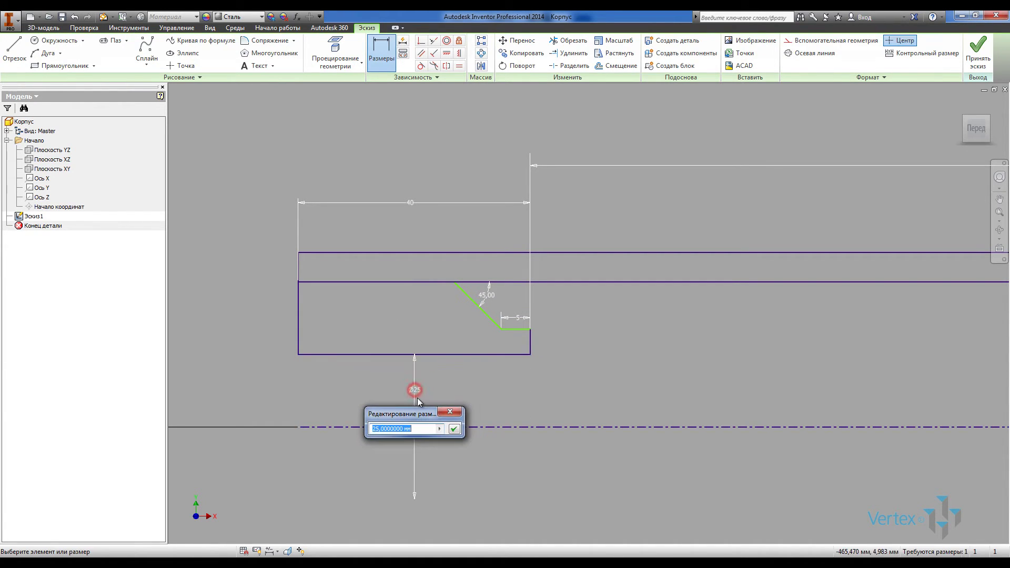
pyautogui.write('25')
pyautogui.press('Return')
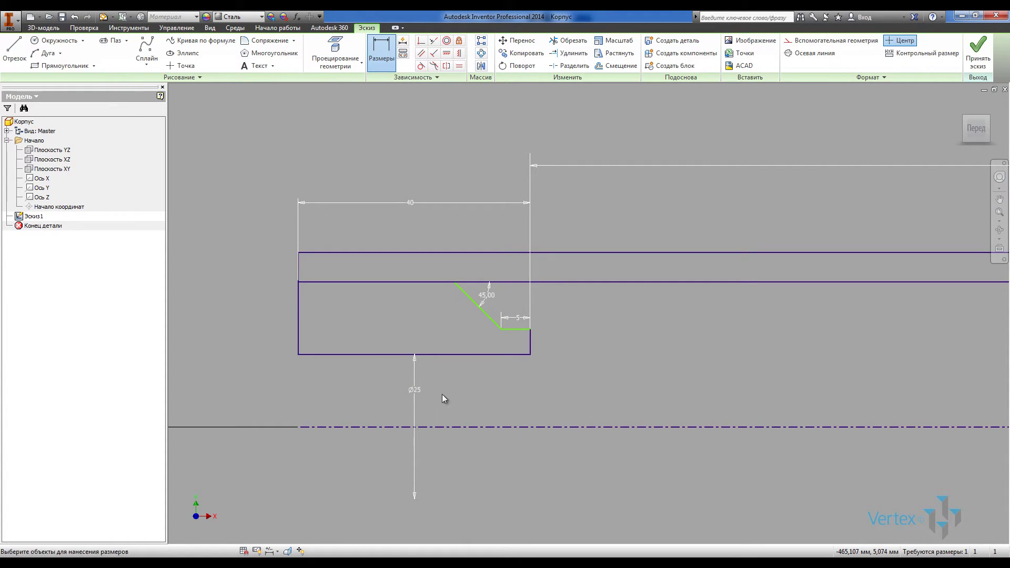
pyautogui.press('Escape')
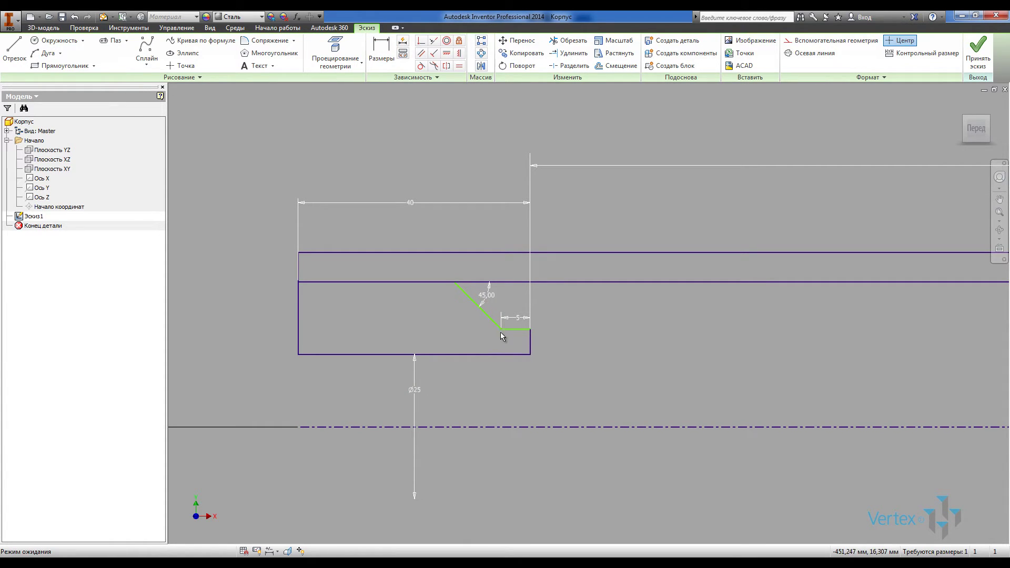
# Dimension the short horizontal ledge about the centerline as a 35 mm diameter
pyautogui.click(381, 48)
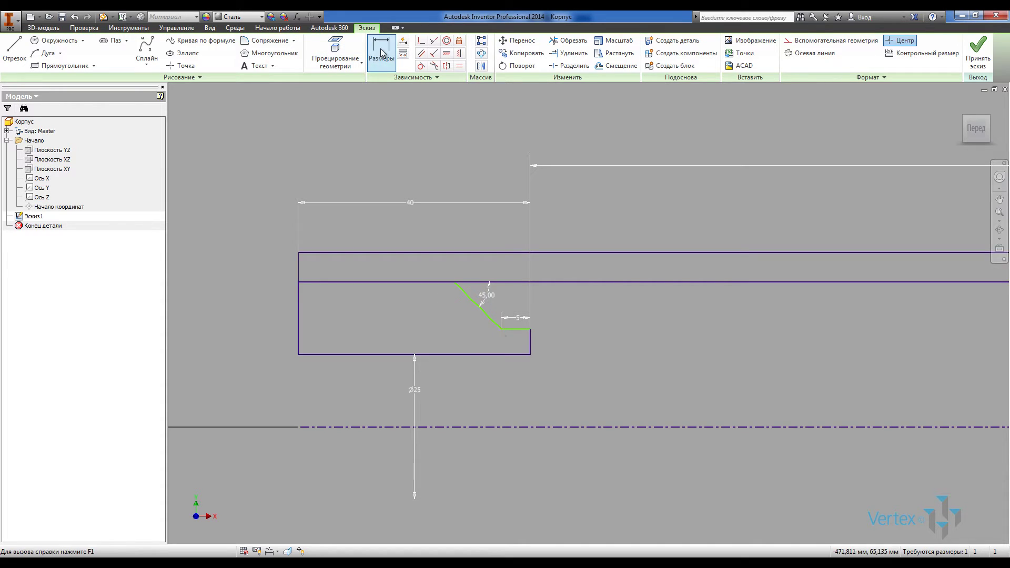
pyautogui.click(513, 329)
pyautogui.click(519, 425)
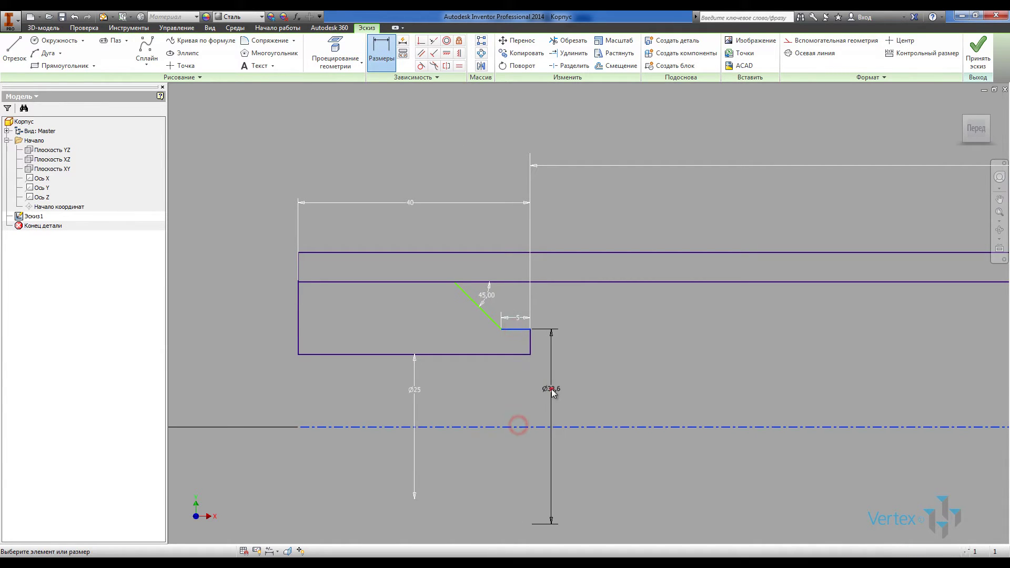
pyautogui.click(552, 389)
pyautogui.write('35')
pyautogui.press('Return')
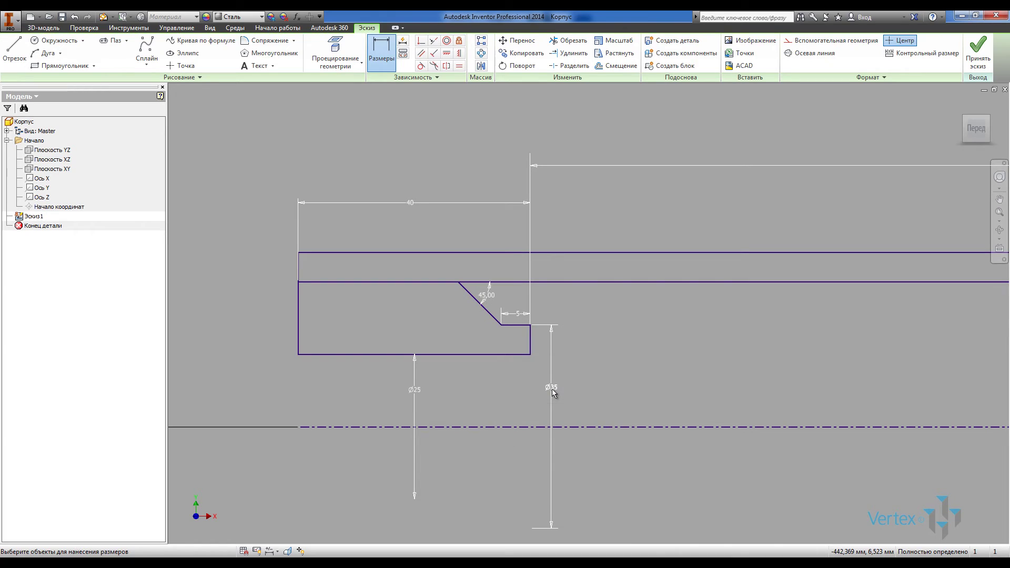
# Sketch four small groove rectangles along the end profile's lower edge, alternating tall and short, with the first starting at the outer corner
pyautogui.click(61, 66)
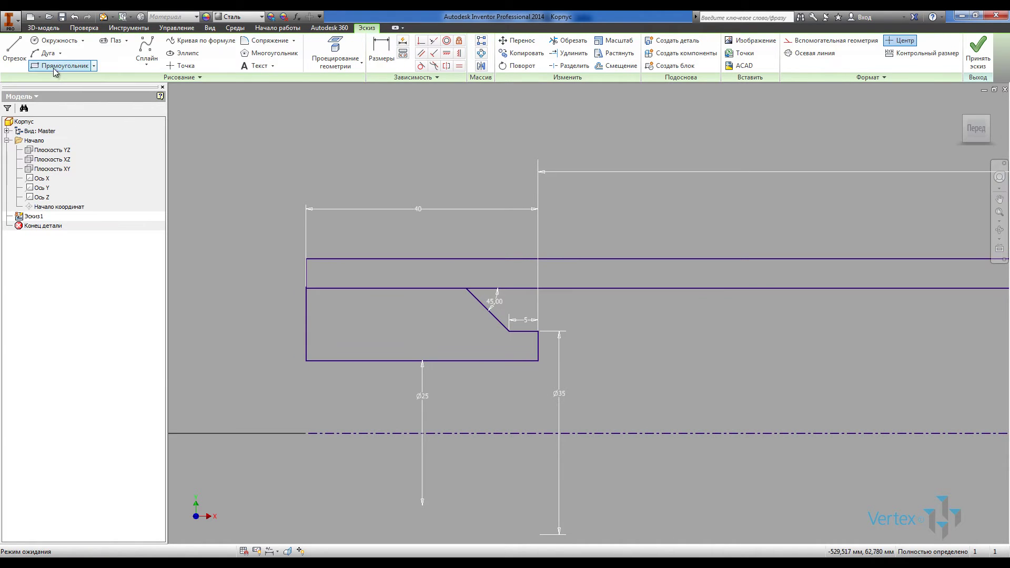
pyautogui.scroll(3, 309, 363)
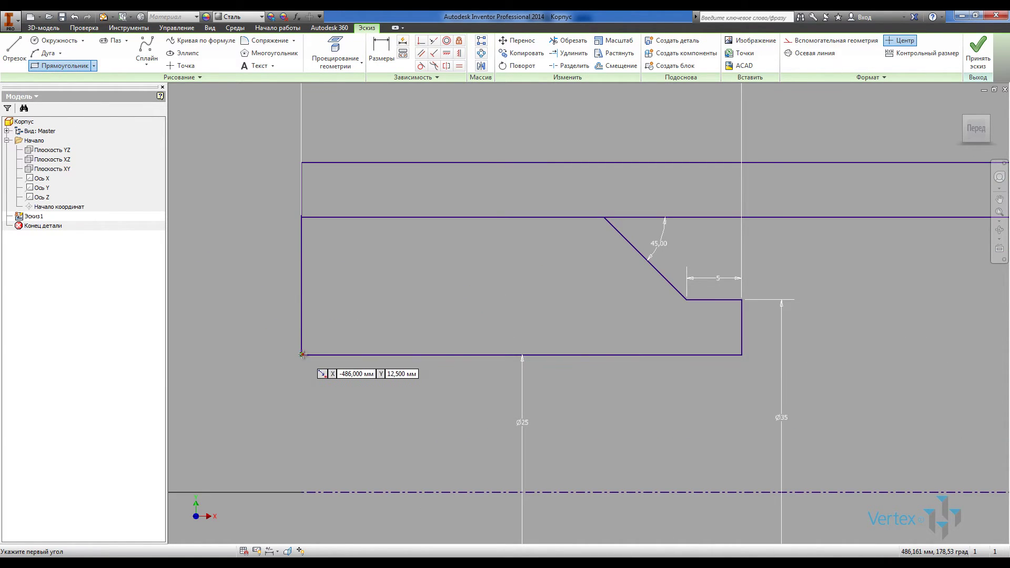
pyautogui.click(301, 355)
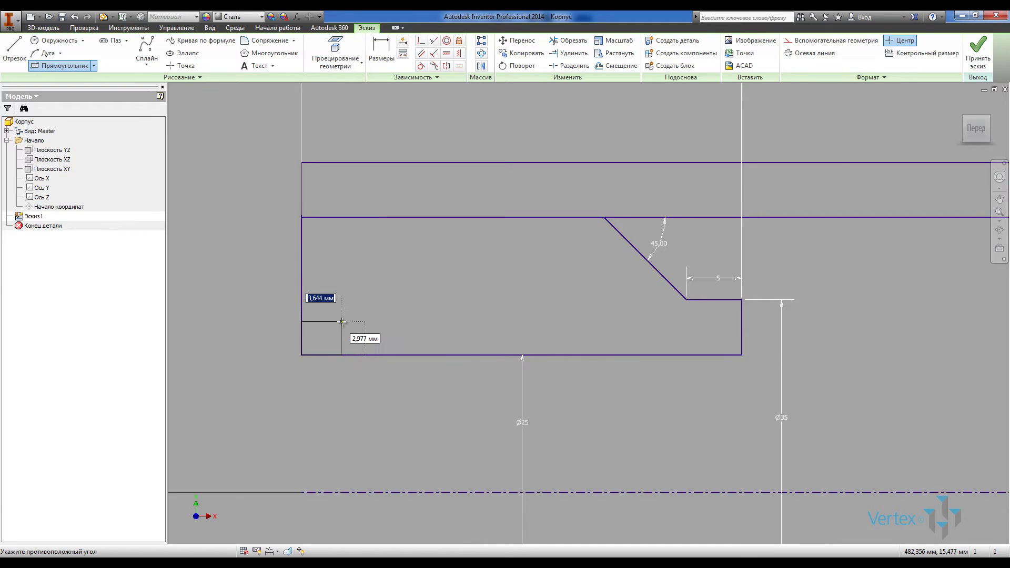
pyautogui.click(341, 321)
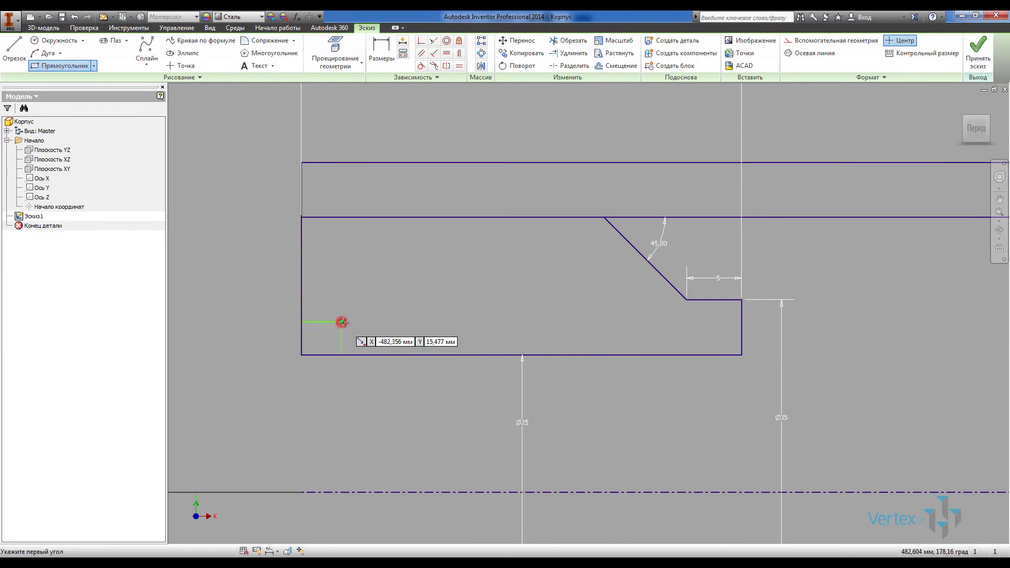
pyautogui.click(403, 355)
pyautogui.click(453, 338)
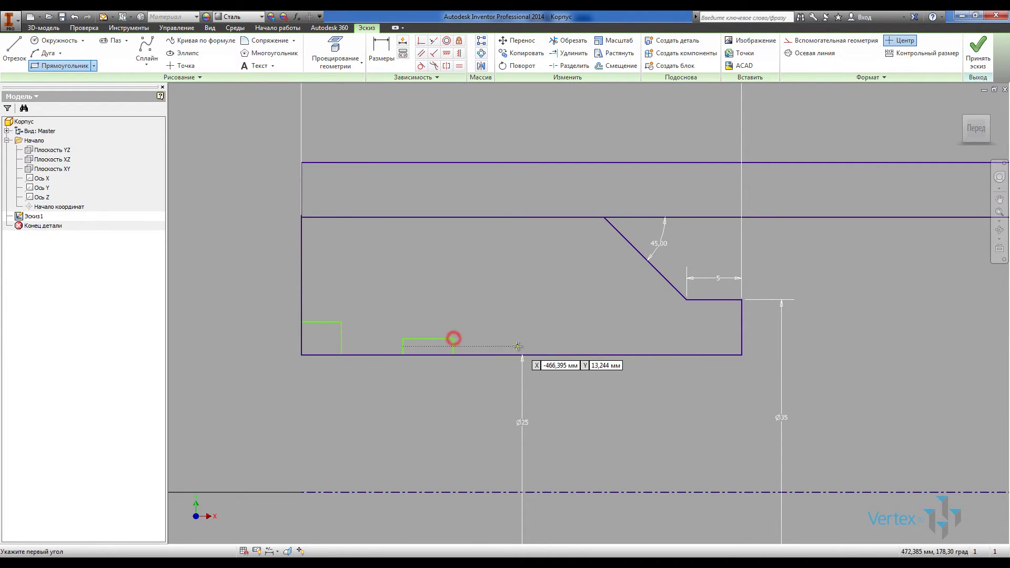
pyautogui.click(518, 355)
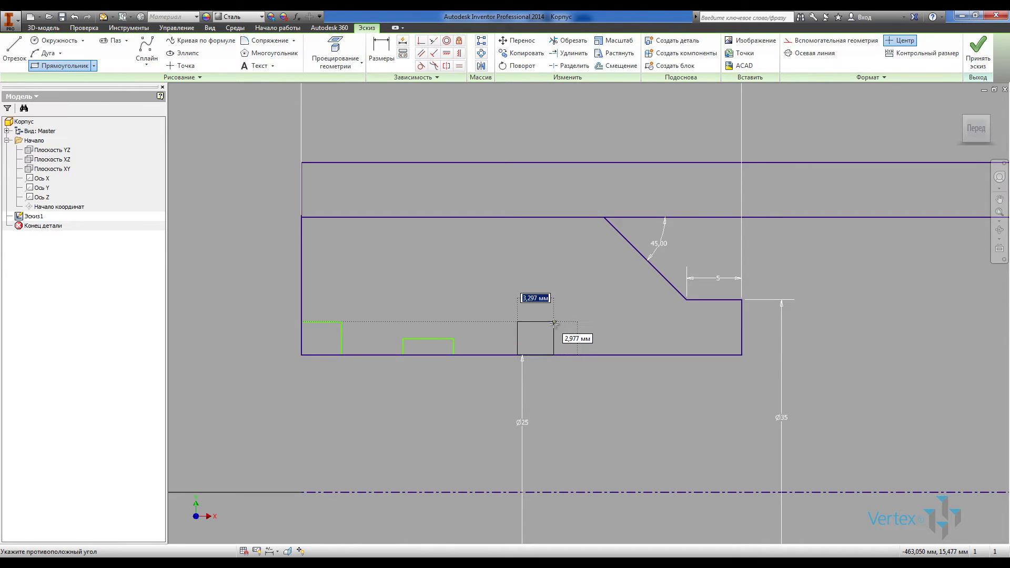
pyautogui.click(554, 321)
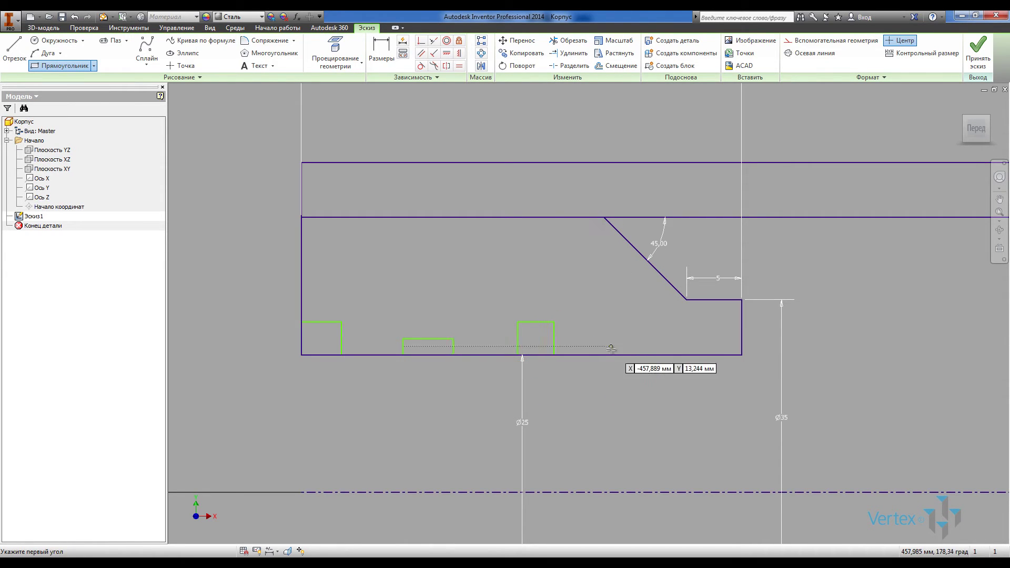
pyautogui.click(610, 355)
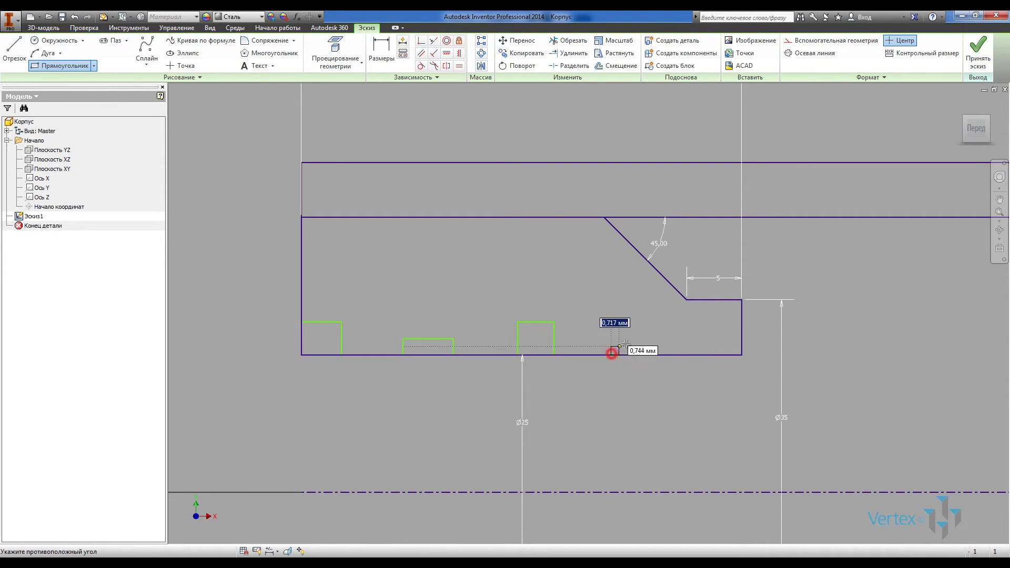
pyautogui.click(653, 338)
pyautogui.press('Escape')
# Align the upper corners of the two tall rectangles, and likewise those of the two short ones, with Horizontal constraints
pyautogui.click(447, 53)
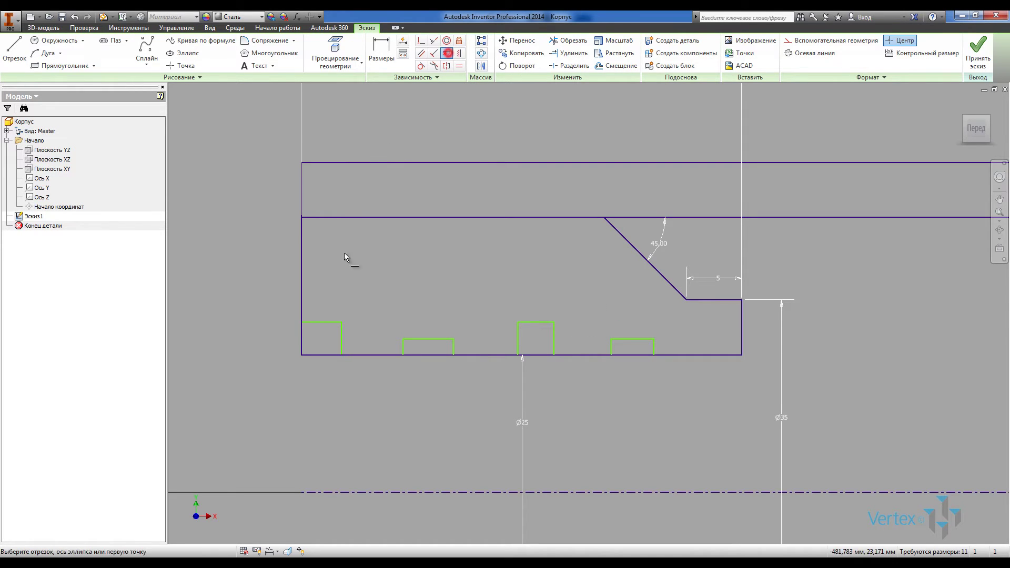
pyautogui.click(342, 320)
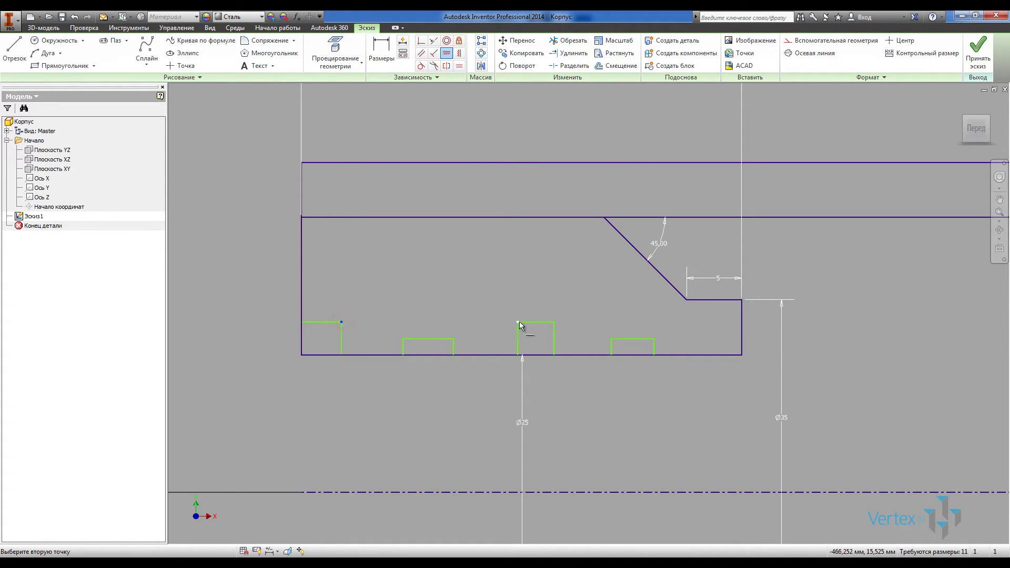
pyautogui.click(519, 321)
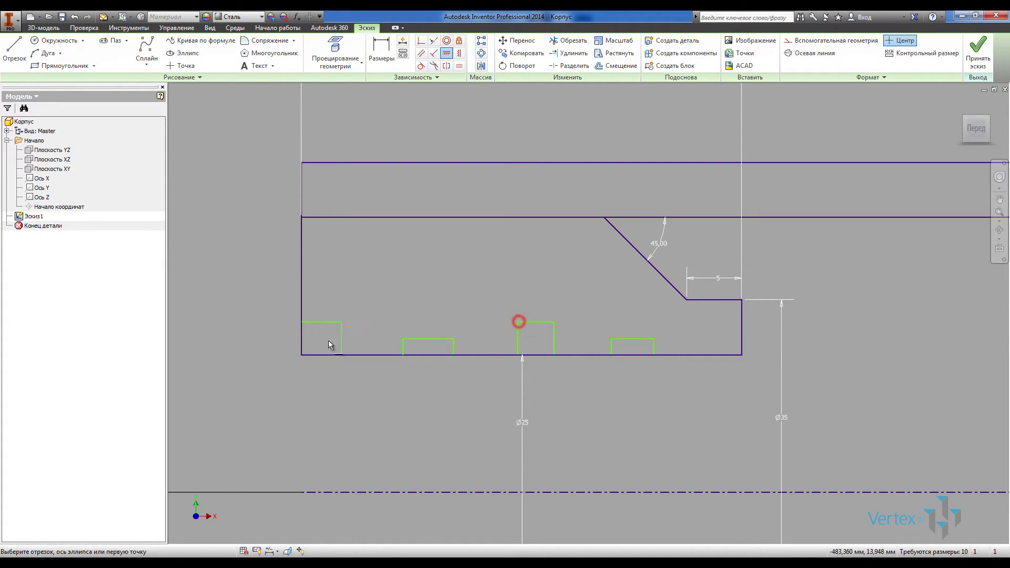
pyautogui.click(401, 338)
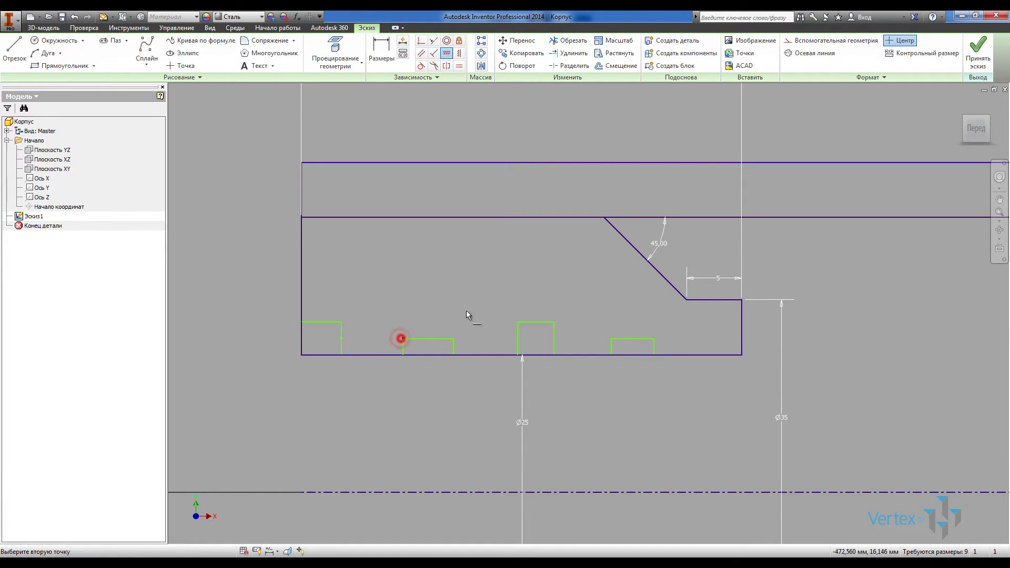
pyautogui.click(612, 339)
# Dimension the first rectangle at the outer corner as 3 mm wide and 3 mm high
pyautogui.click(377, 57)
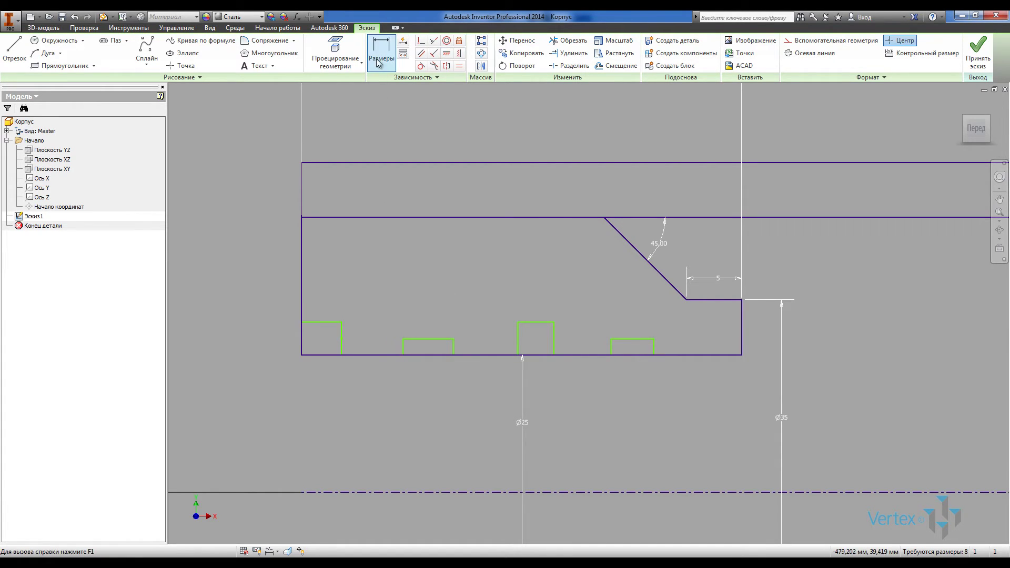
pyautogui.click(329, 322)
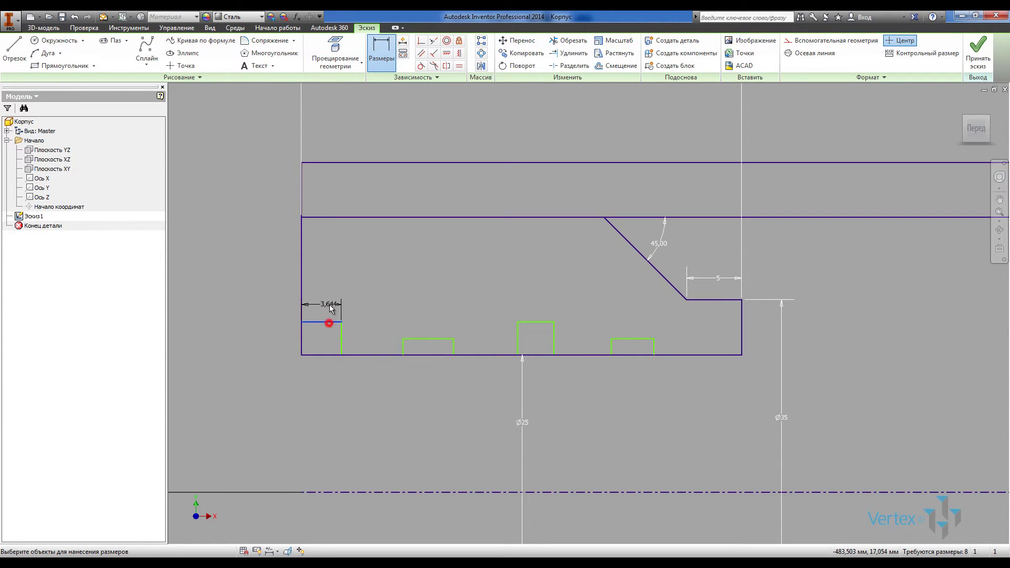
pyautogui.click(328, 300)
pyautogui.press('Return')
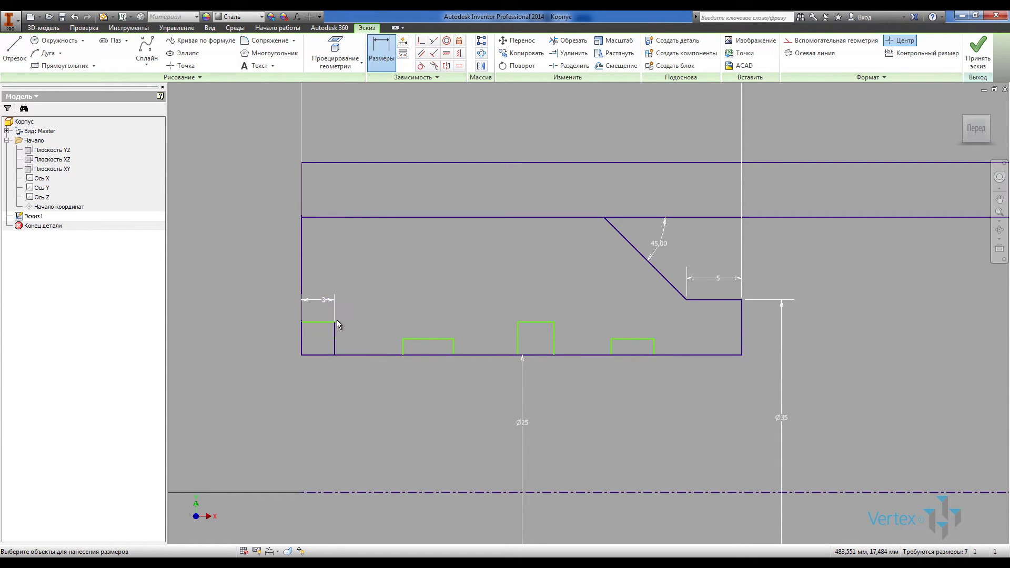
pyautogui.click(351, 337)
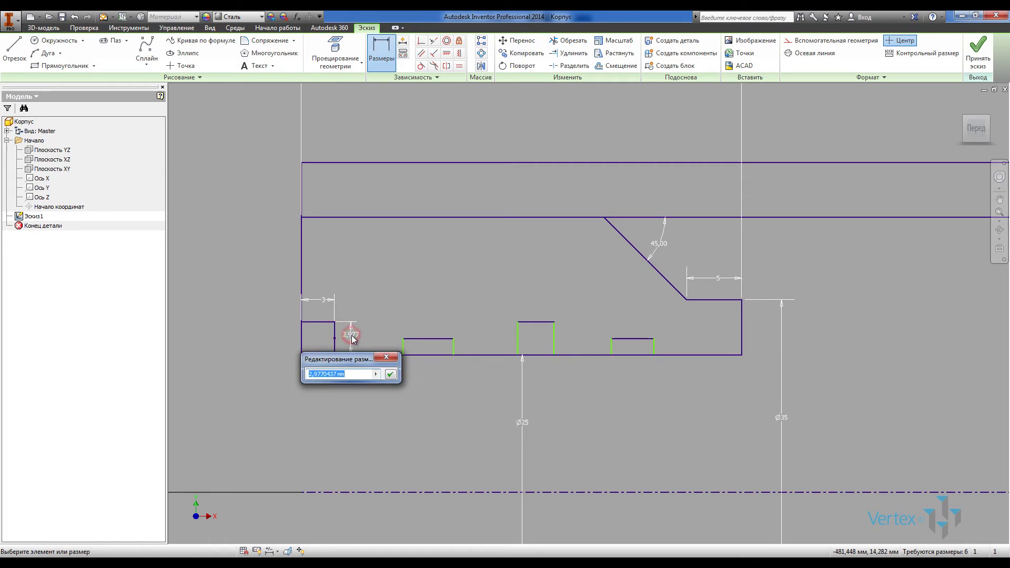
pyautogui.write('3')
pyautogui.press('Return')
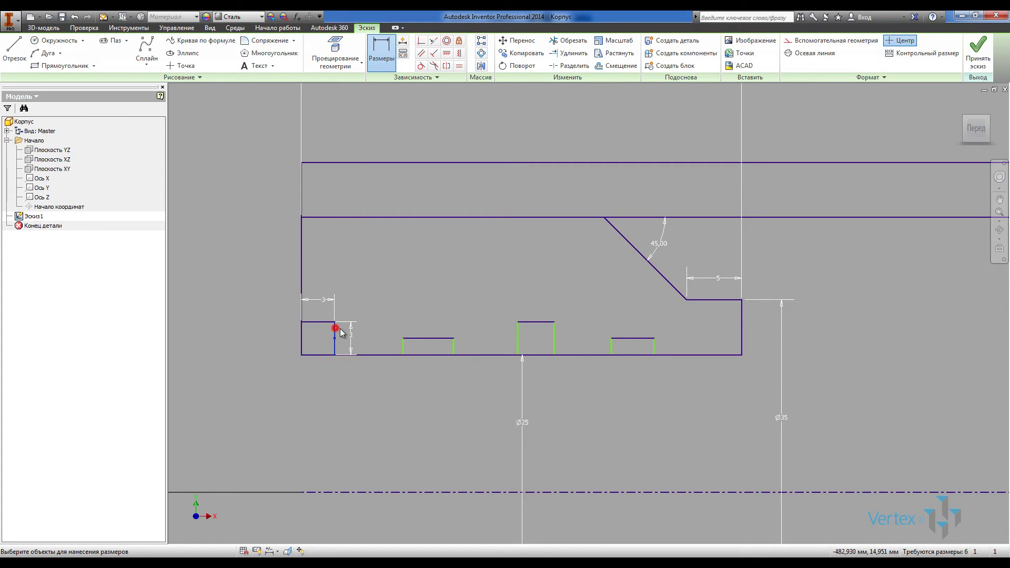
# Dimension the gap between the first and second rectangles as 7 mm and the second rectangle's width as 3 mm
pyautogui.click(402, 342)
pyautogui.click(371, 299)
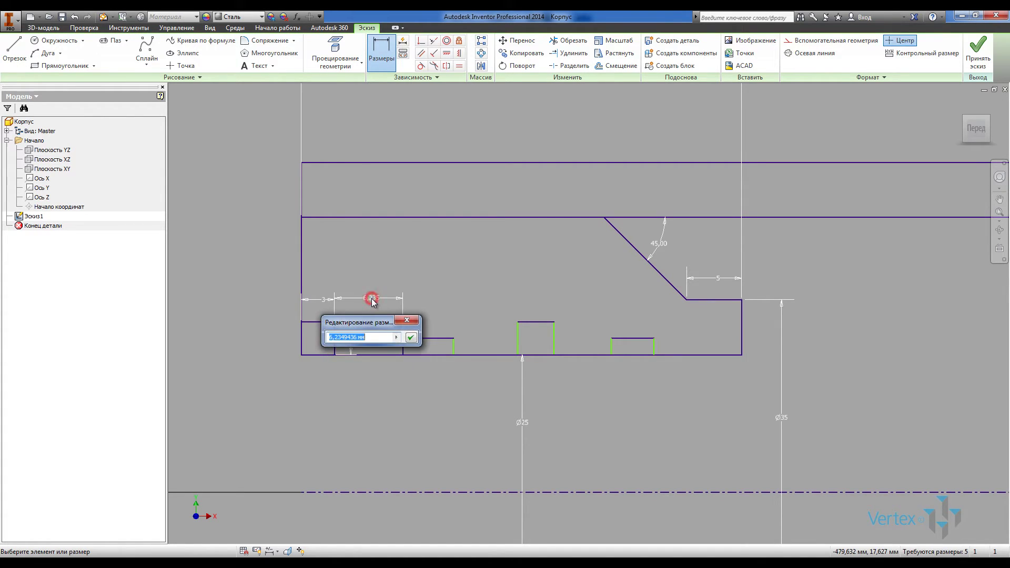
pyautogui.write('7')
pyautogui.press('Return')
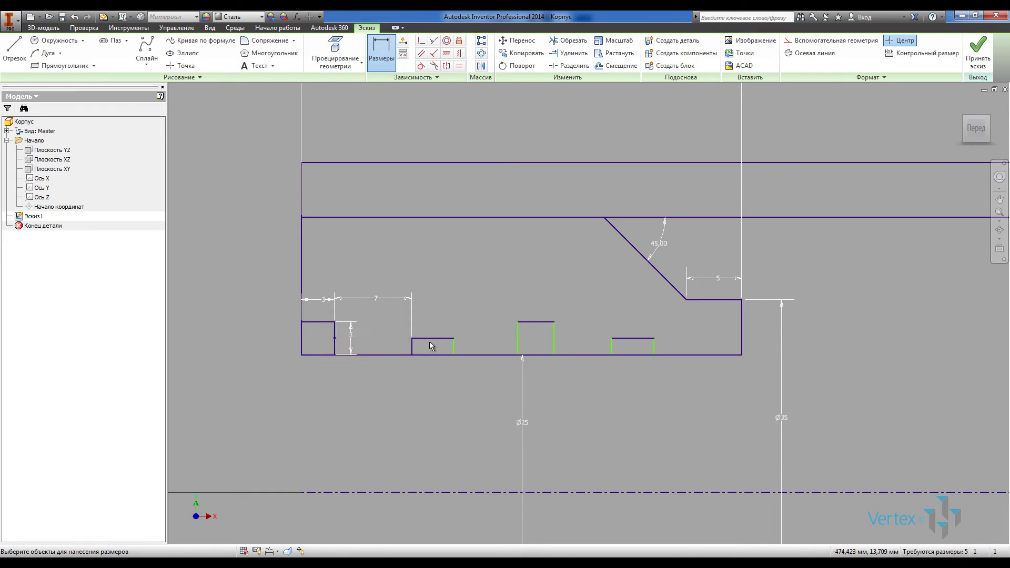
pyautogui.click(429, 338)
pyautogui.click(424, 302)
pyautogui.write('3')
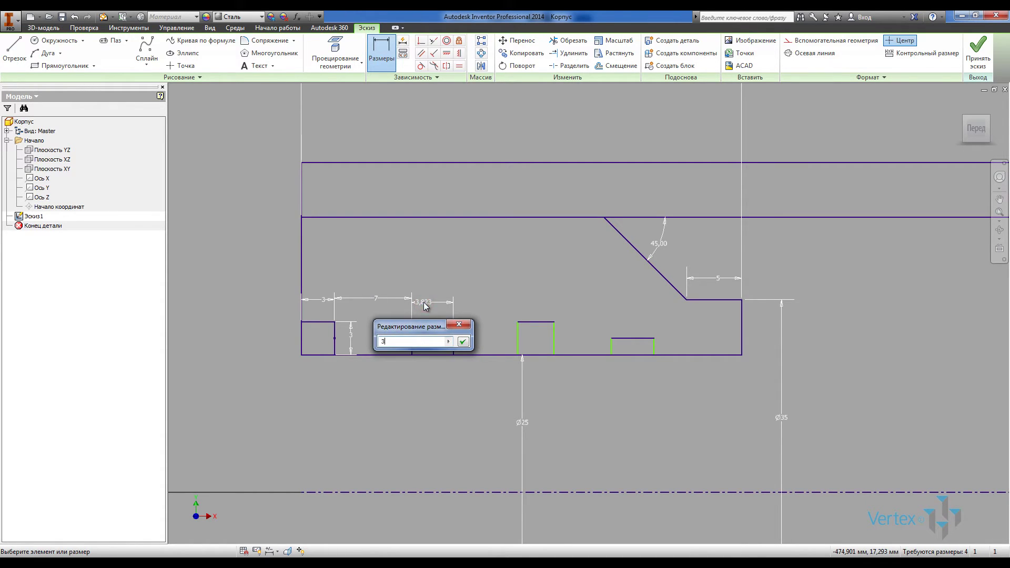
pyautogui.press('Return')
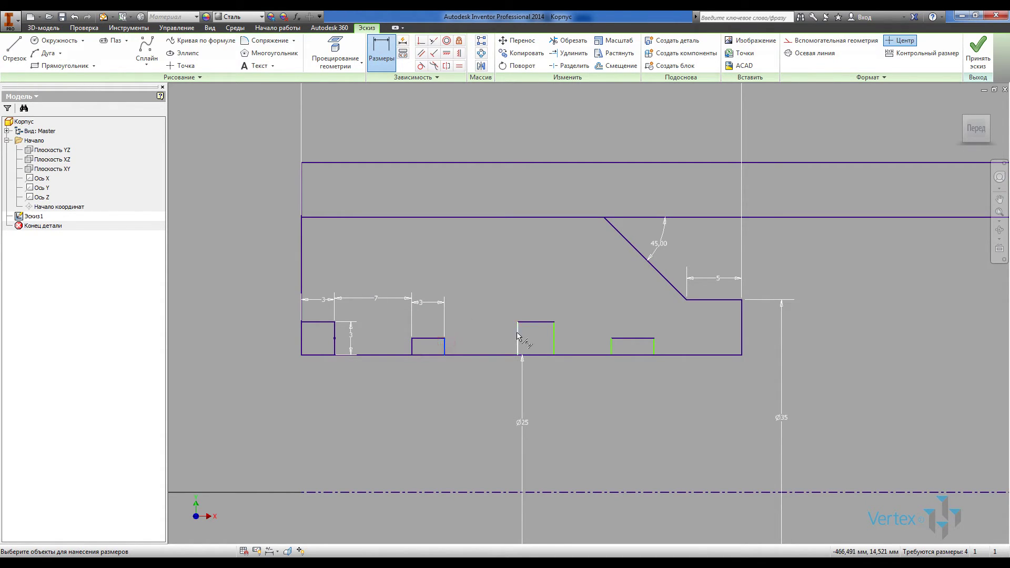
# Dimension the gap between the second and third rectangles as 7 mm and the third rectangle's width as 3 mm
pyautogui.click(517, 335)
pyautogui.click(476, 298)
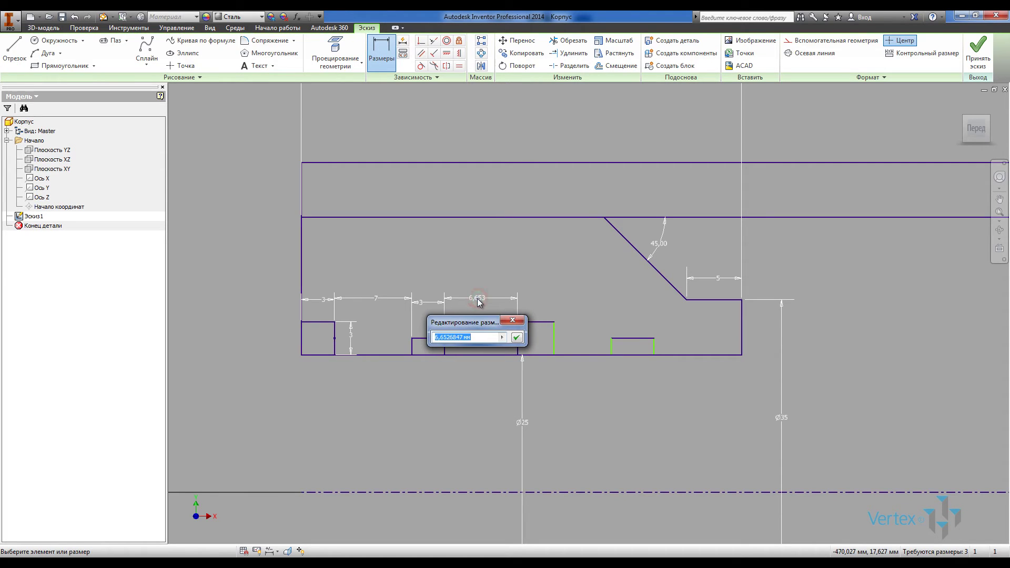
pyautogui.write('7')
pyautogui.press('Return')
pyautogui.click(535, 321)
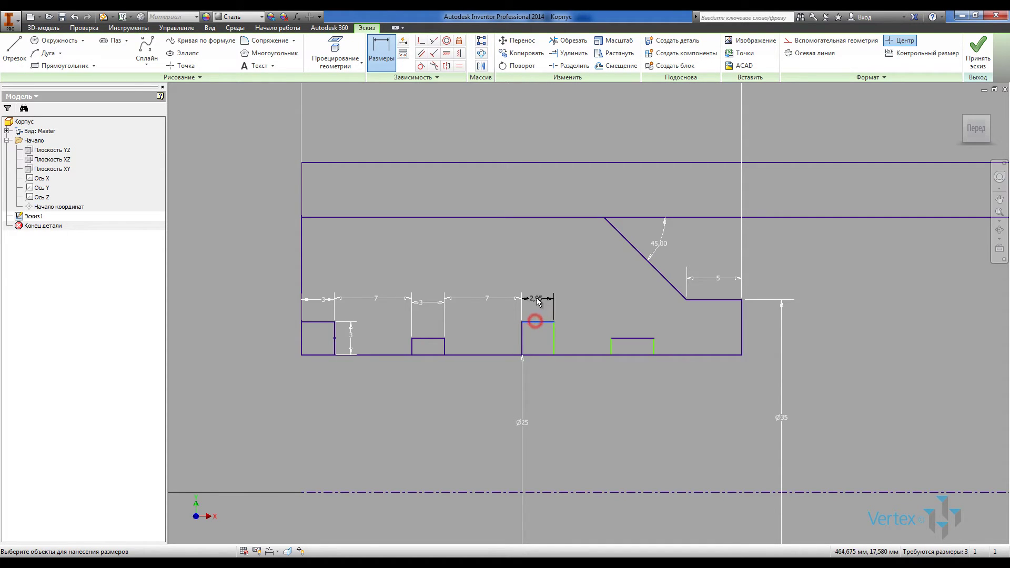
pyautogui.click(537, 299)
pyautogui.write('3')
pyautogui.press('Return')
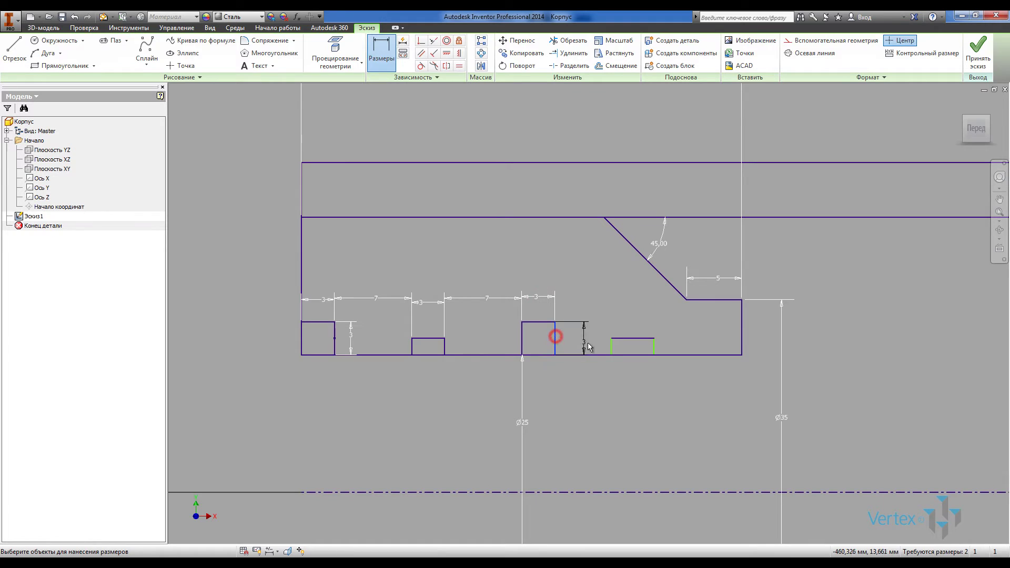
# Dimension the gap between the third and fourth rectangles as 7 mm and the fourth rectangle's width as 3 mm
pyautogui.click(609, 342)
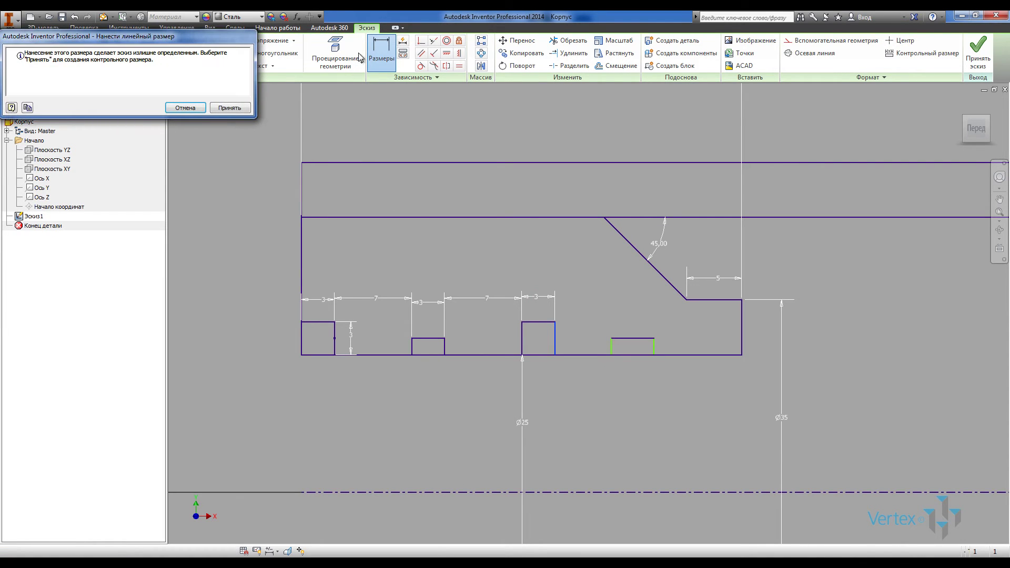
pyautogui.press('Escape')
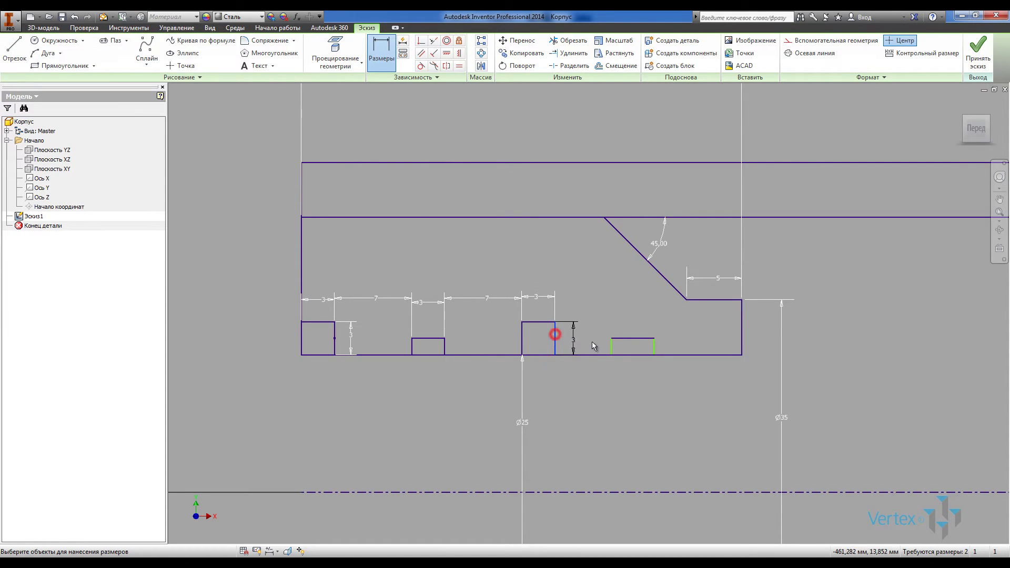
pyautogui.click(610, 342)
pyautogui.click(582, 296)
pyautogui.write('7')
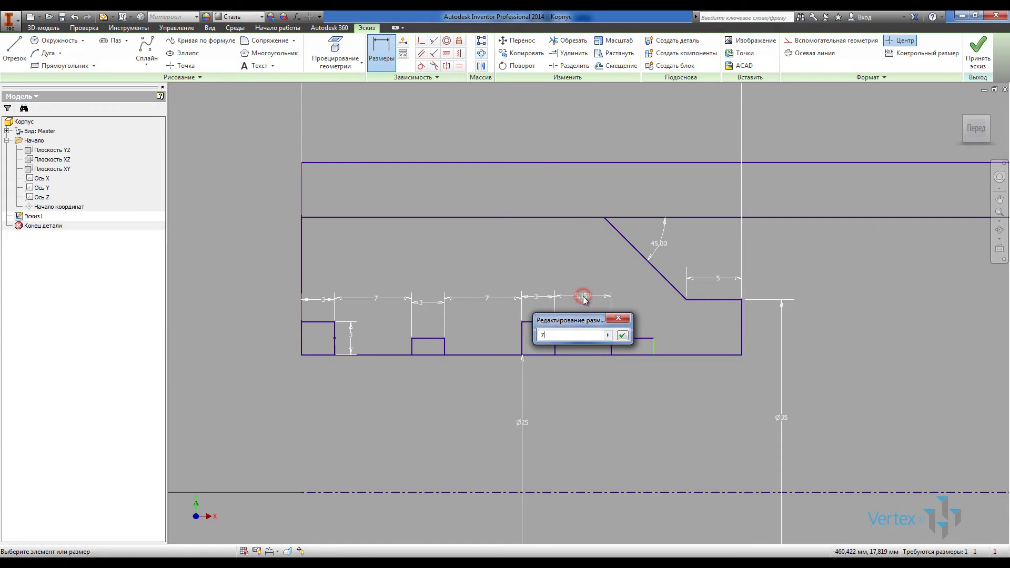
pyautogui.press('Return')
pyautogui.click(641, 328)
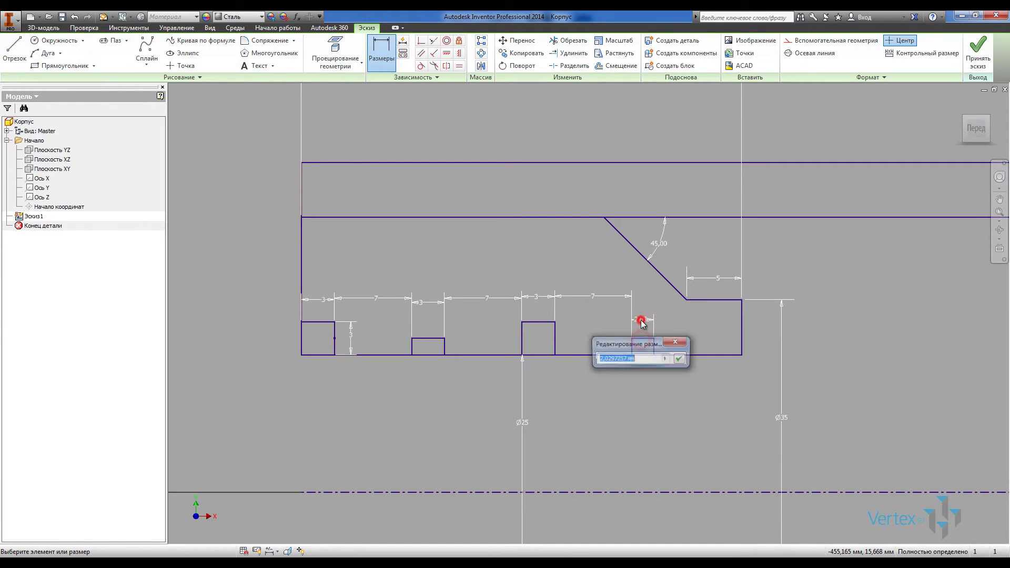
pyautogui.write('3')
pyautogui.press('Return')
pyautogui.scroll(3, 563, 313)
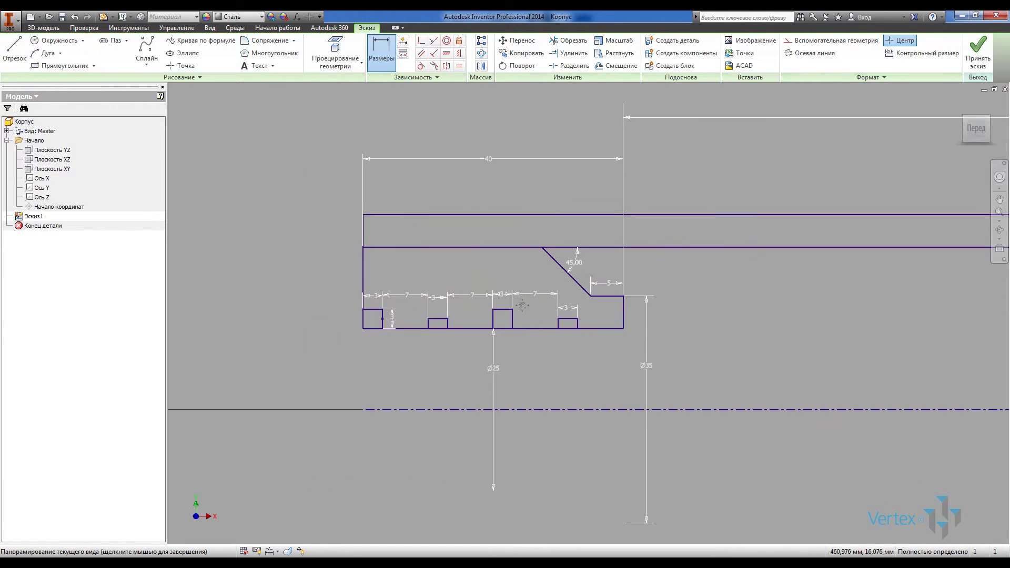
pyautogui.press('Escape')
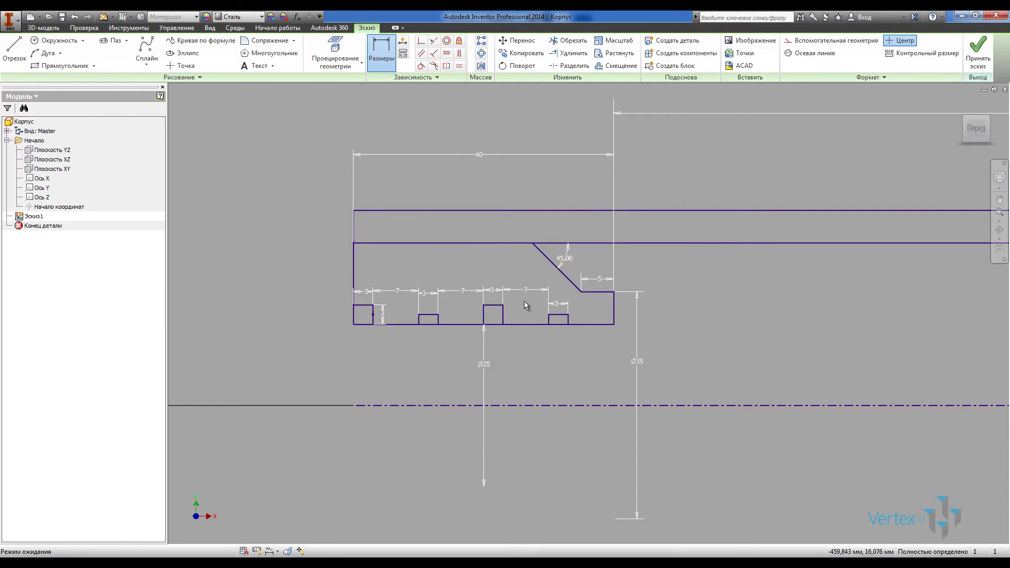
# Finish the cross-section sketch and return to part modelling
pyautogui.scroll(5, 482, 299)
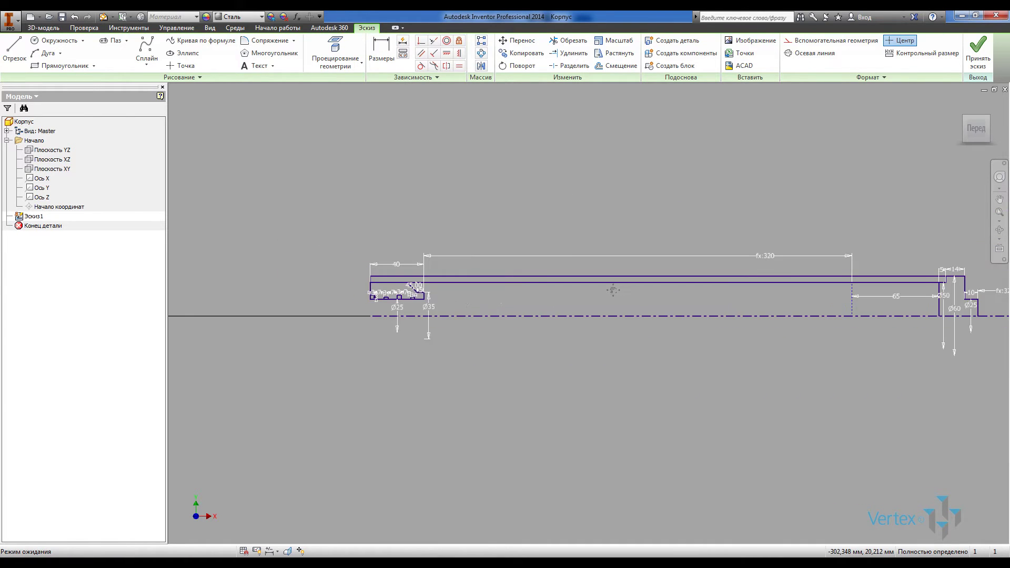
pyautogui.moveTo(613, 290); pyautogui.dragTo(505, 289, button='middle')
pyautogui.click(978, 53)
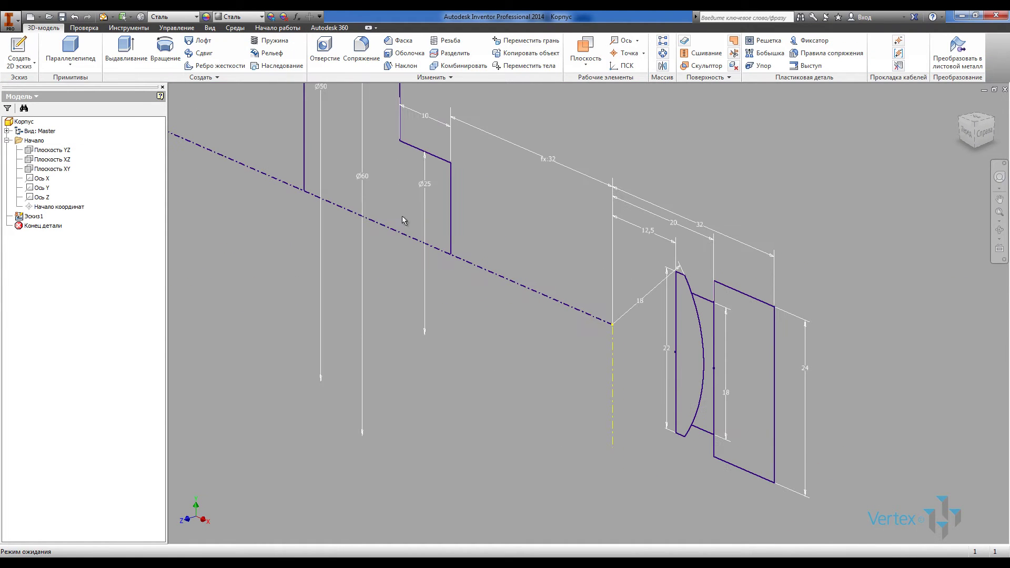
# Revolve the 22 mm high lens-shaped profile a full circle around the vertical centerline
pyautogui.click(165, 48)
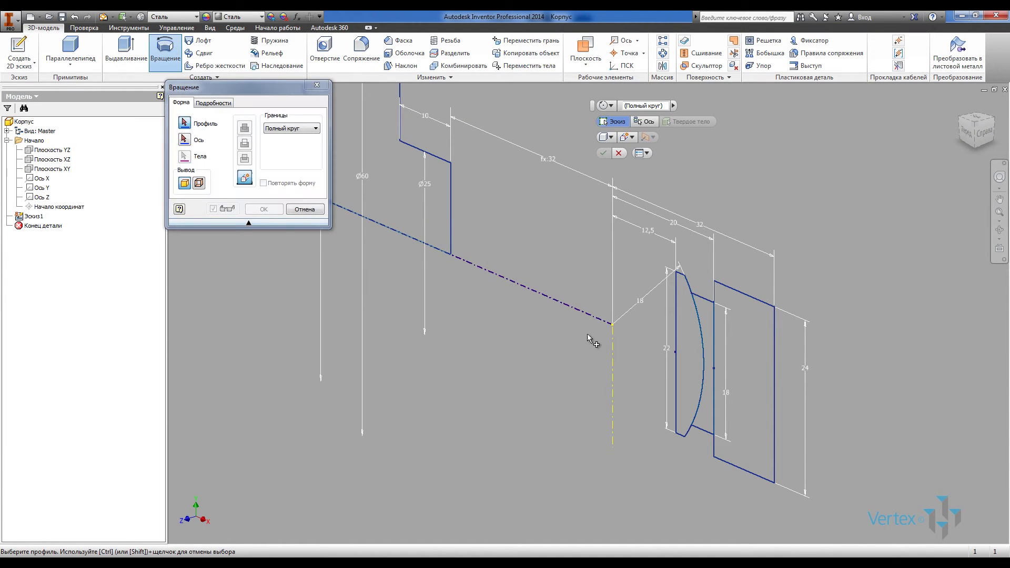
pyautogui.click(690, 319)
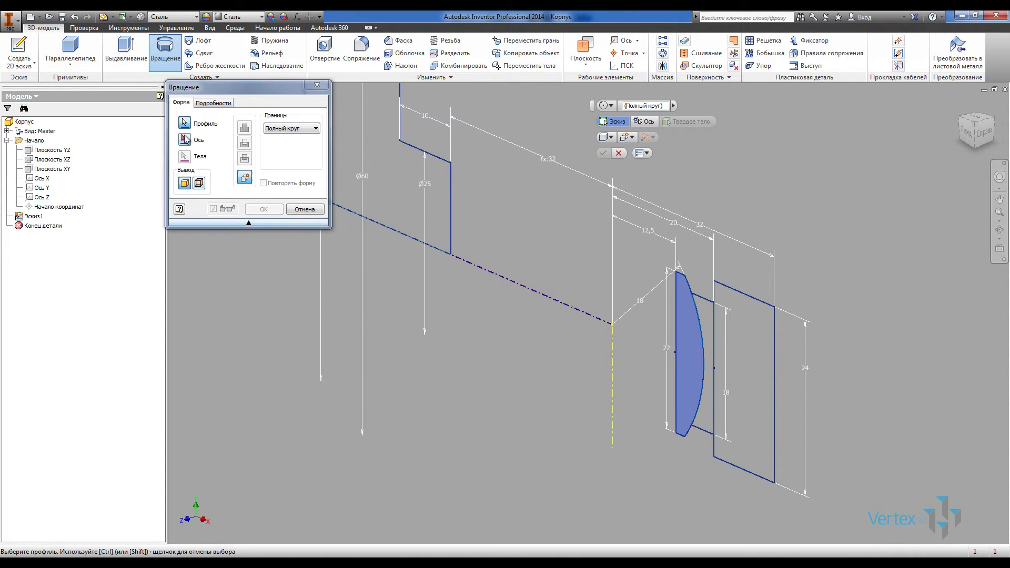
pyautogui.click(185, 139)
pyautogui.click(613, 357)
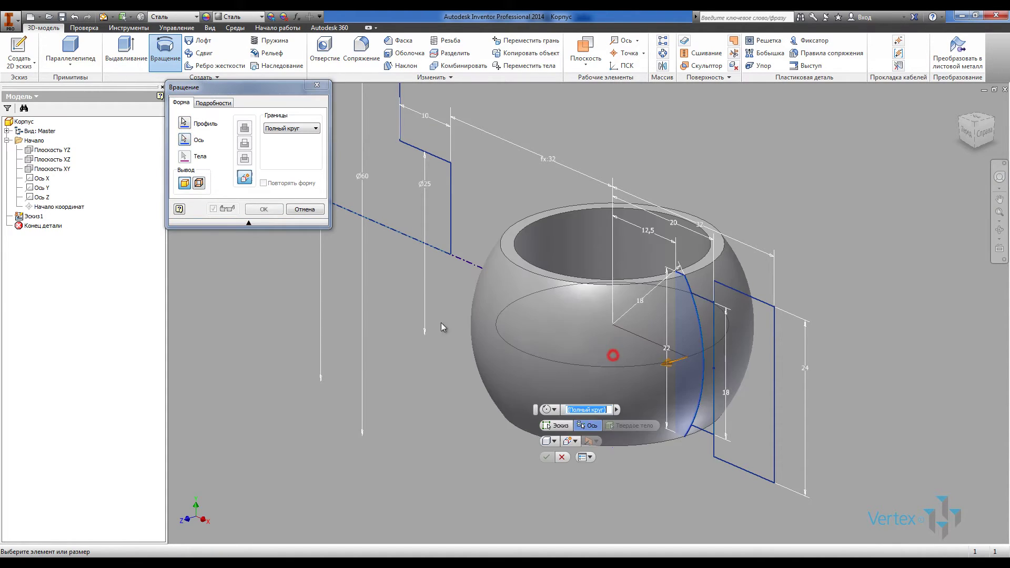
pyautogui.click(263, 209)
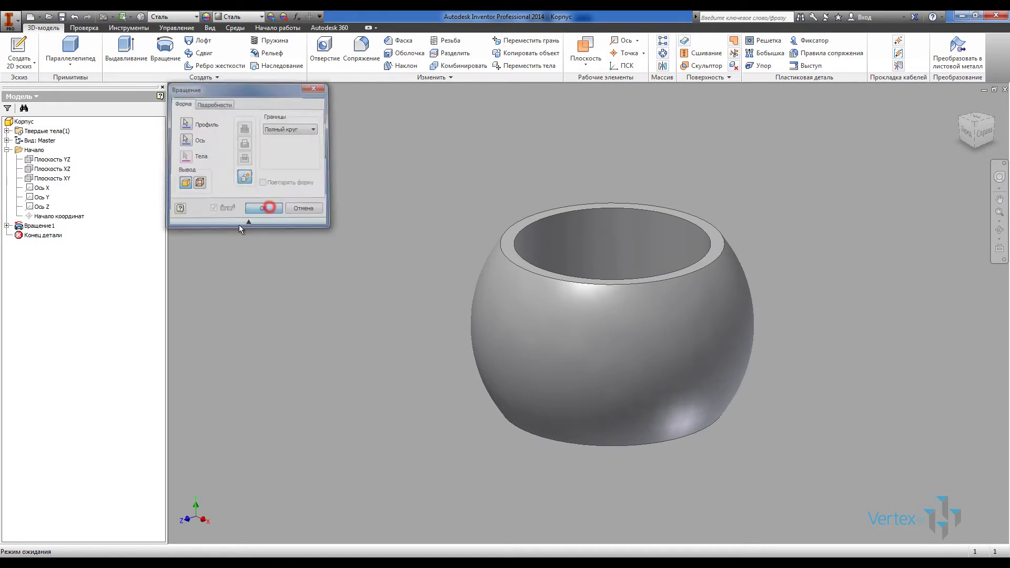
# Turn on the visibility of the cross-section sketch consumed by the first revolve
pyautogui.click(7, 227)
pyautogui.rightClick(42, 234)
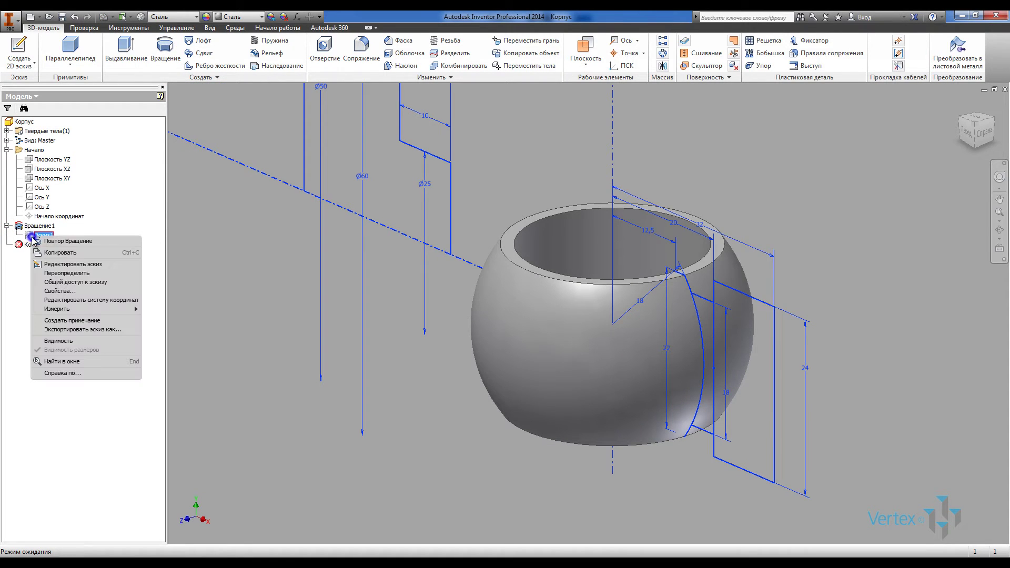
pyautogui.click(71, 341)
# Revolve the 18 mm high region between the lens arc and the outer rectangle around the vertical centerline as a new solid
pyautogui.scroll(-3, 286, 322)
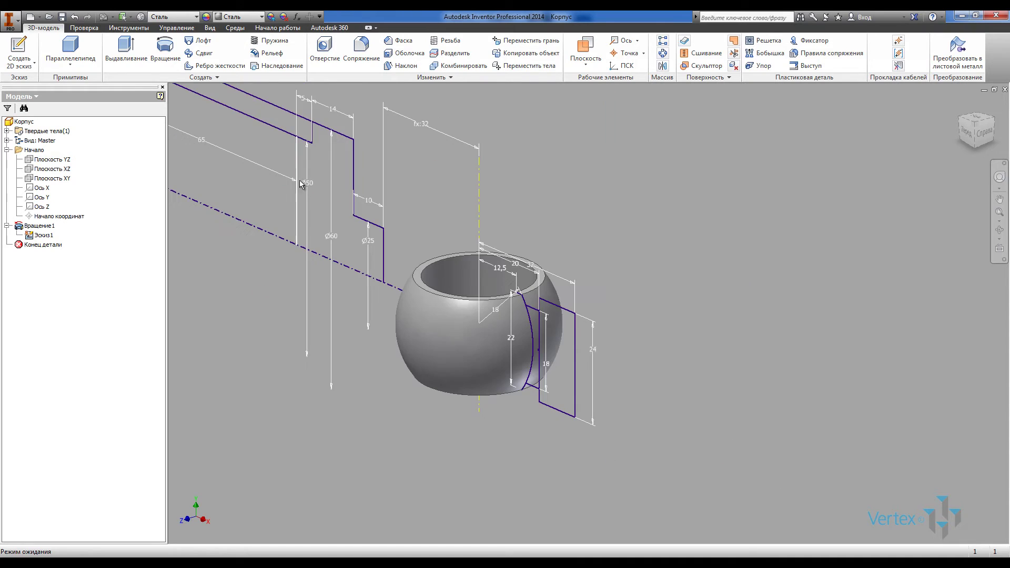
pyautogui.moveTo(299, 180)
pyautogui.keyDown('shift'); pyautogui.mouseDown(button='middle')
pyautogui.moveTo(459, 210)
pyautogui.moveTo(461, 255)
pyautogui.moveTo(603, 336)
pyautogui.mouseUp(button='middle'); pyautogui.keyUp('shift')
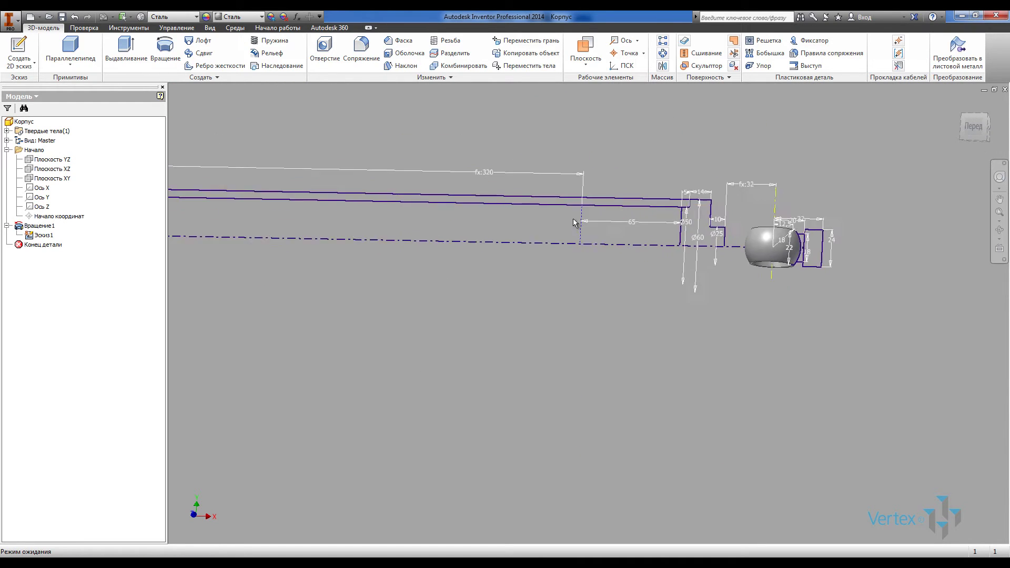
pyautogui.scroll(-2, 603, 336)
pyautogui.scroll(5, 569, 210)
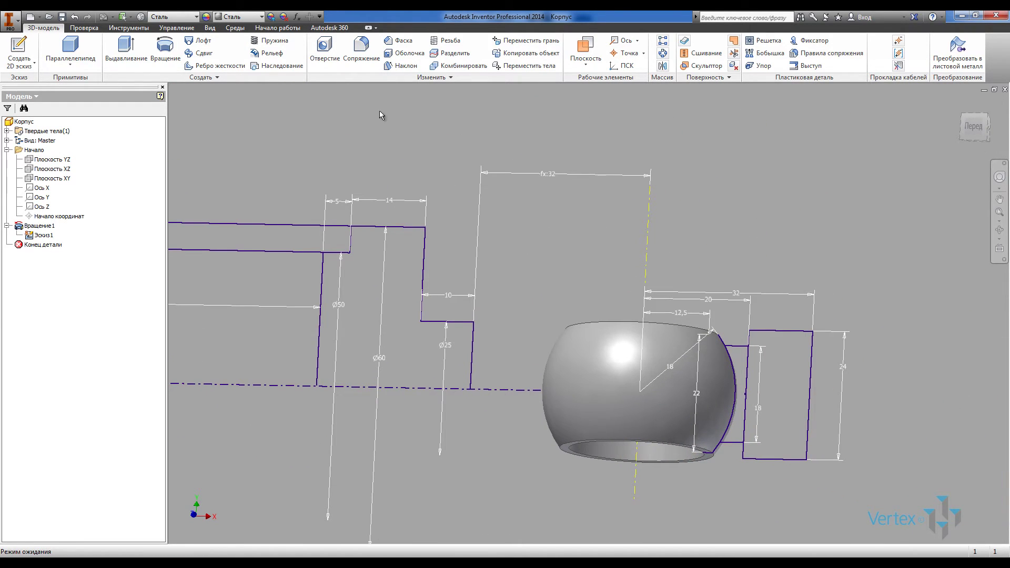
pyautogui.click(165, 47)
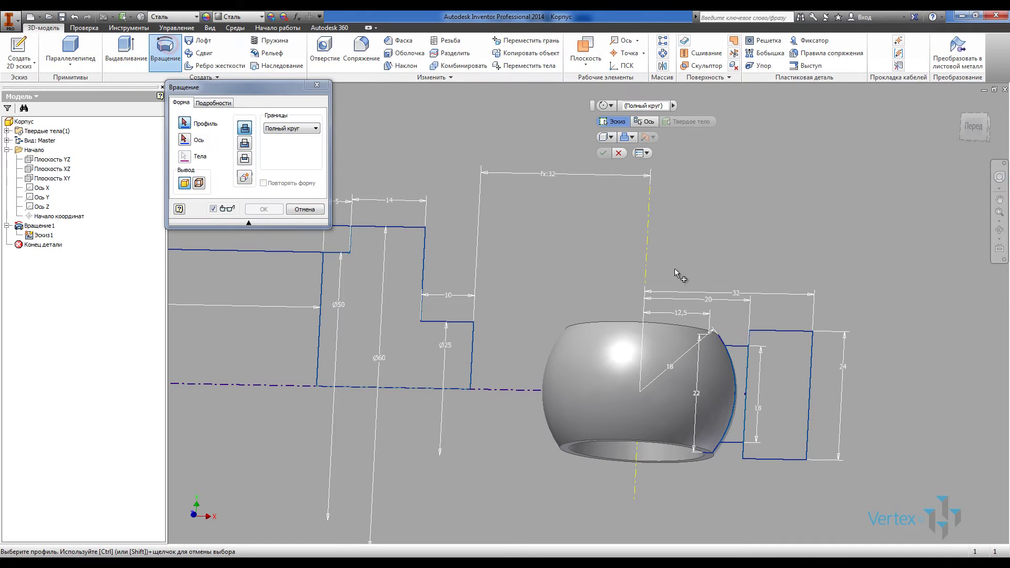
pyautogui.click(742, 351)
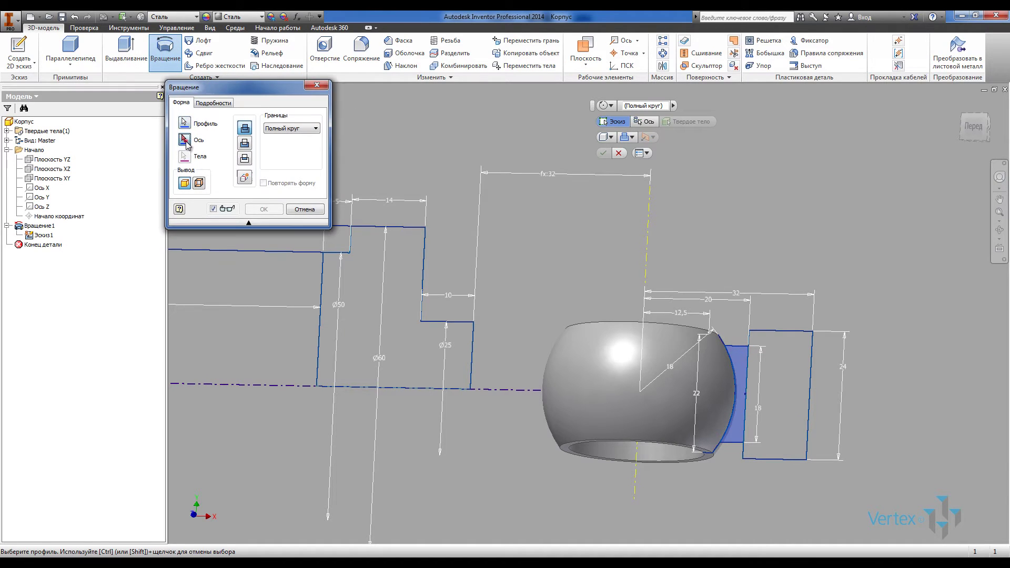
pyautogui.click(649, 197)
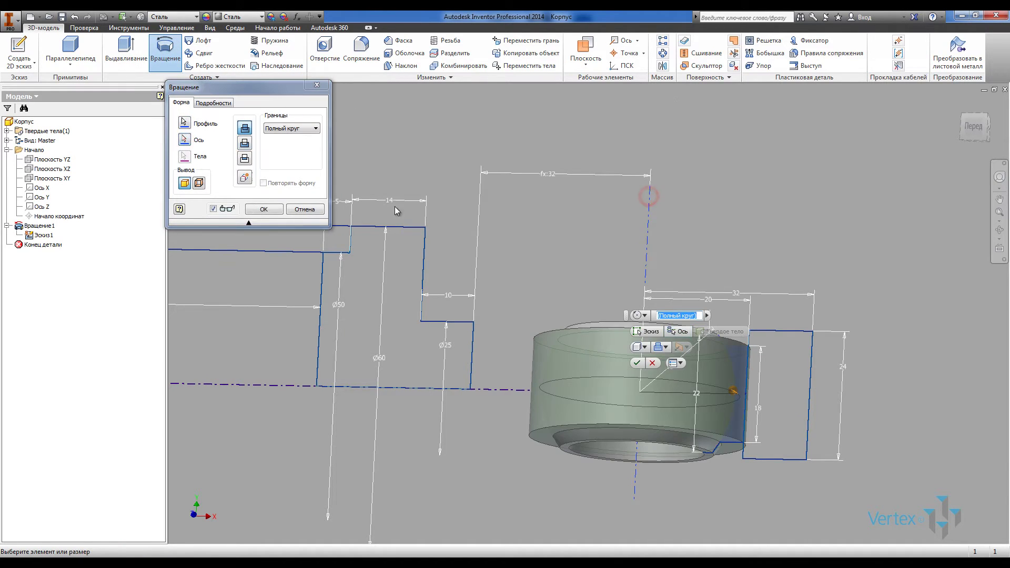
pyautogui.click(250, 180)
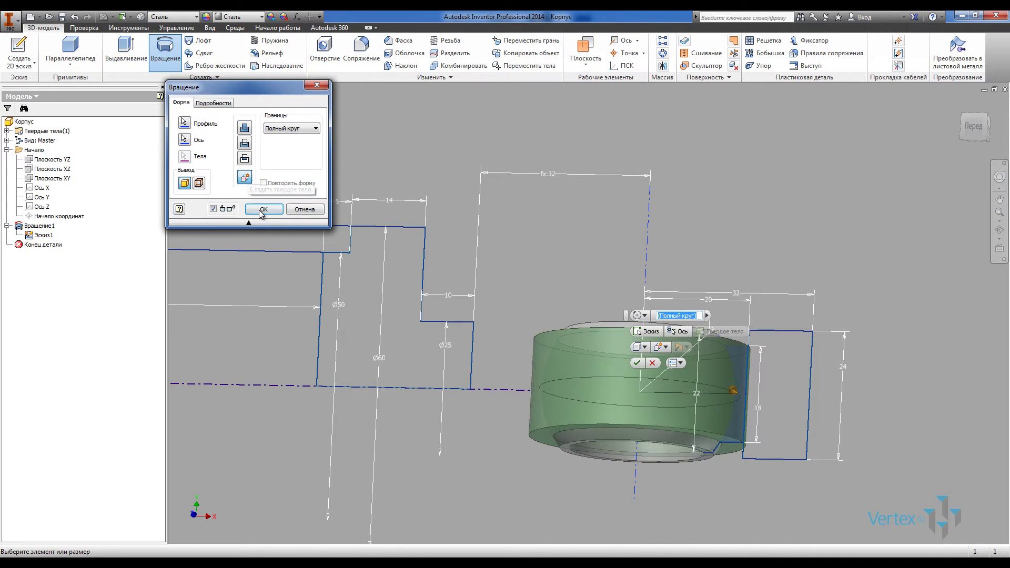
pyautogui.click(264, 209)
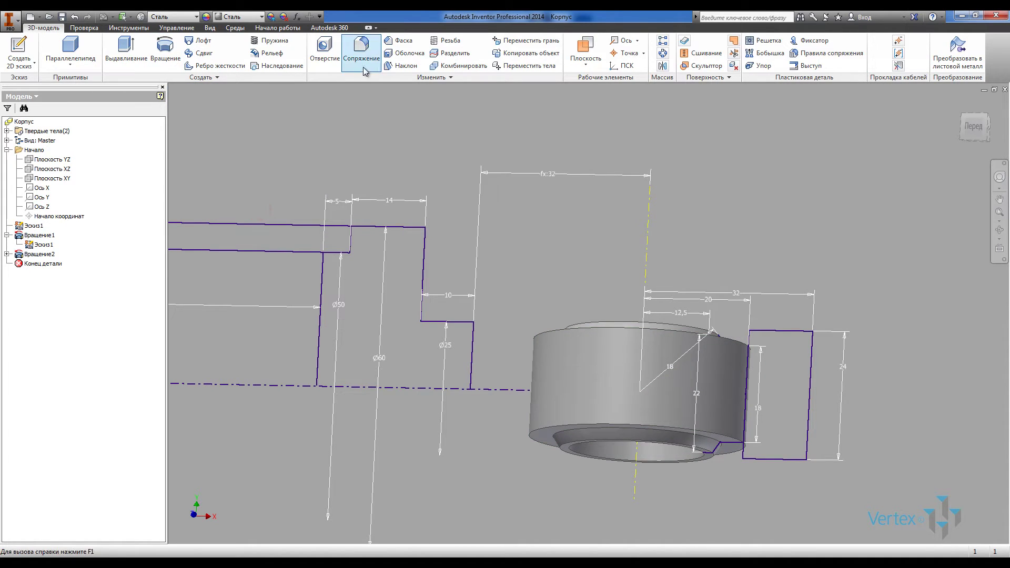
# Revolve the 24 mm high outer rectangle a full circle around the vertical centerline as a new solid
pyautogui.click(166, 49)
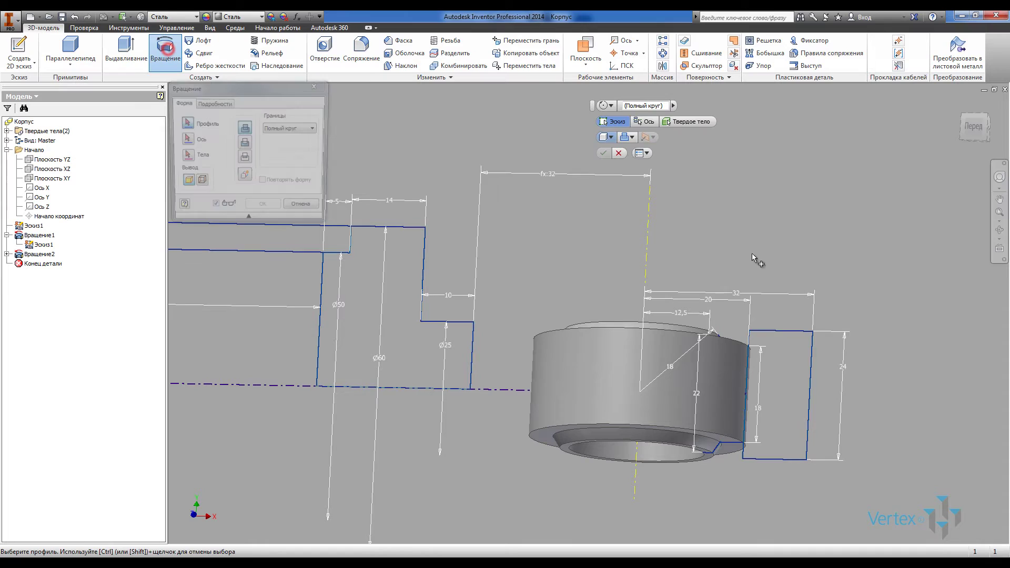
pyautogui.click(781, 338)
pyautogui.click(188, 141)
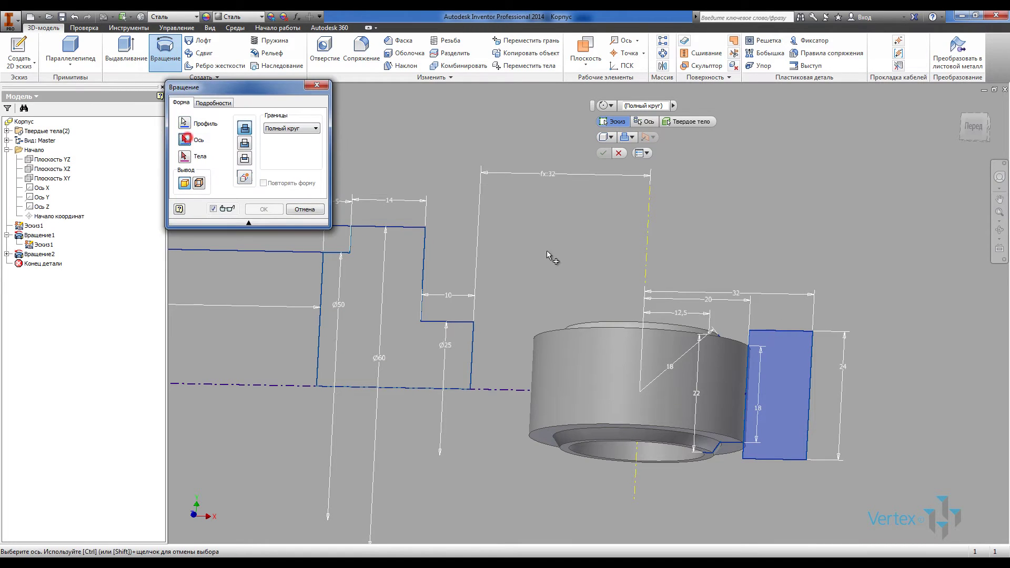
pyautogui.click(647, 240)
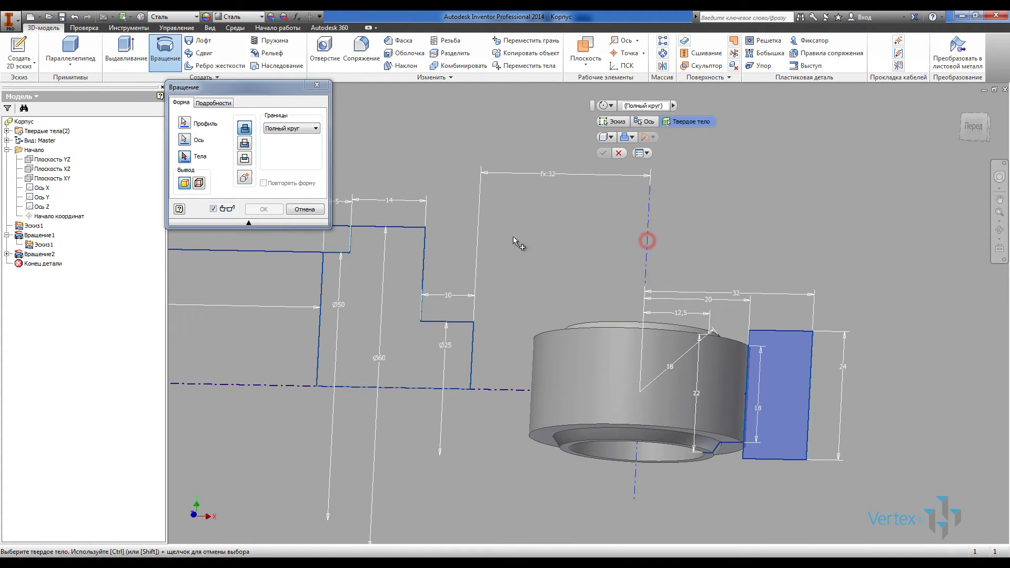
pyautogui.click(244, 177)
pyautogui.click(263, 209)
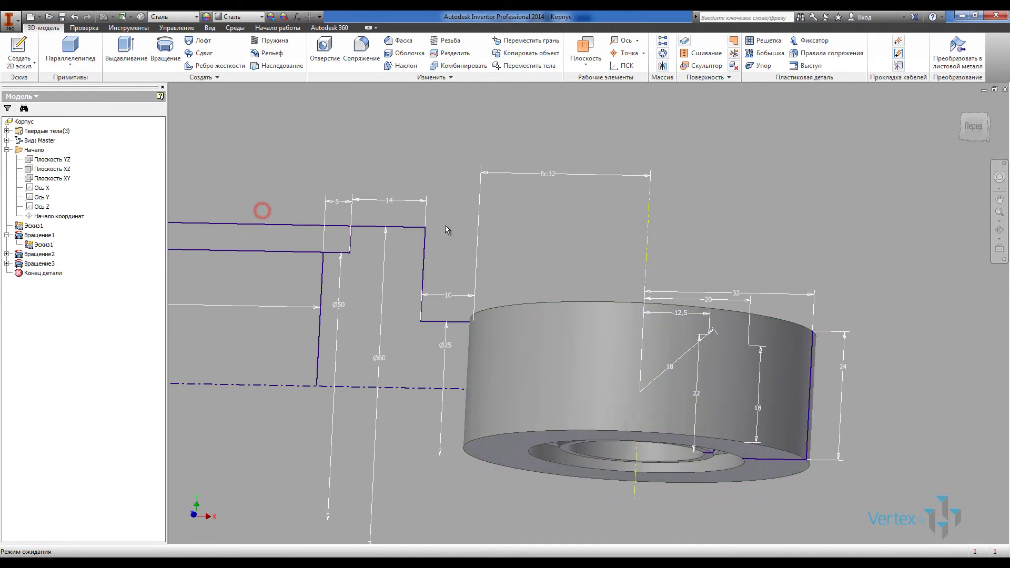
# Revolve the stepped flange profile a full circle around the horizontal centerline as a new solid
pyautogui.scroll(-3, 445, 225)
pyautogui.moveTo(378, 214); pyautogui.dragTo(523, 214, button='middle')
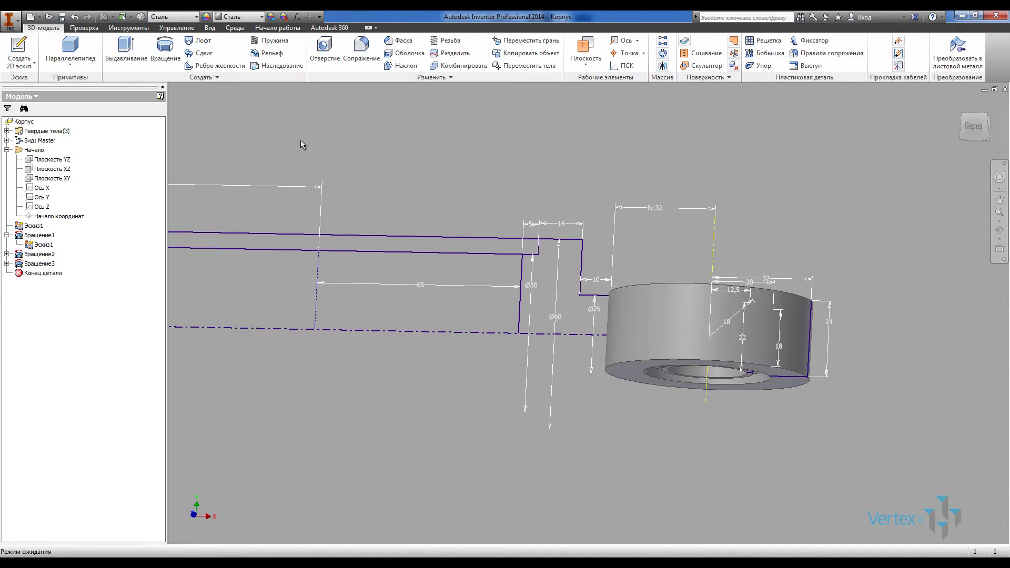
pyautogui.click(165, 50)
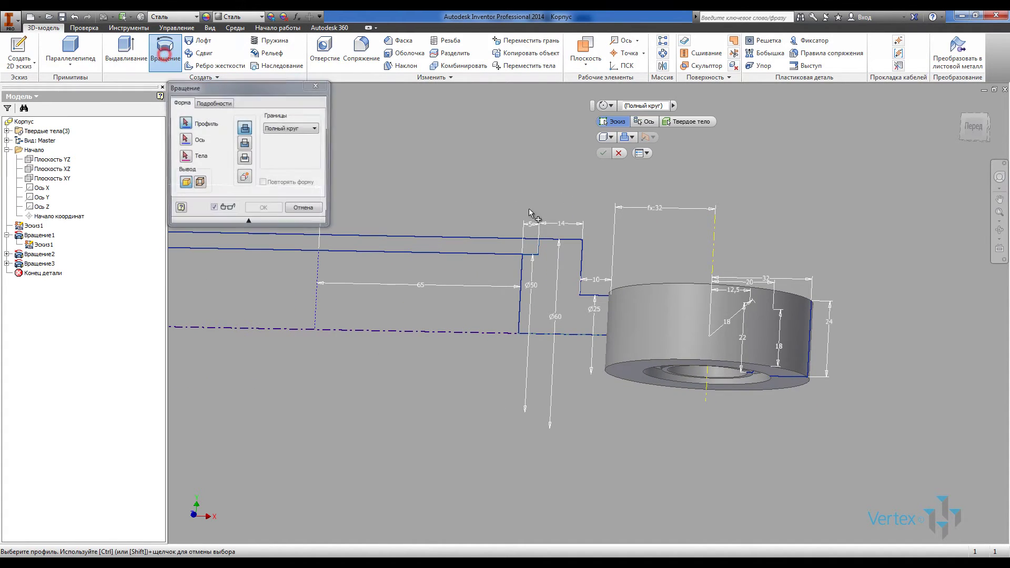
pyautogui.click(562, 252)
pyautogui.click(184, 140)
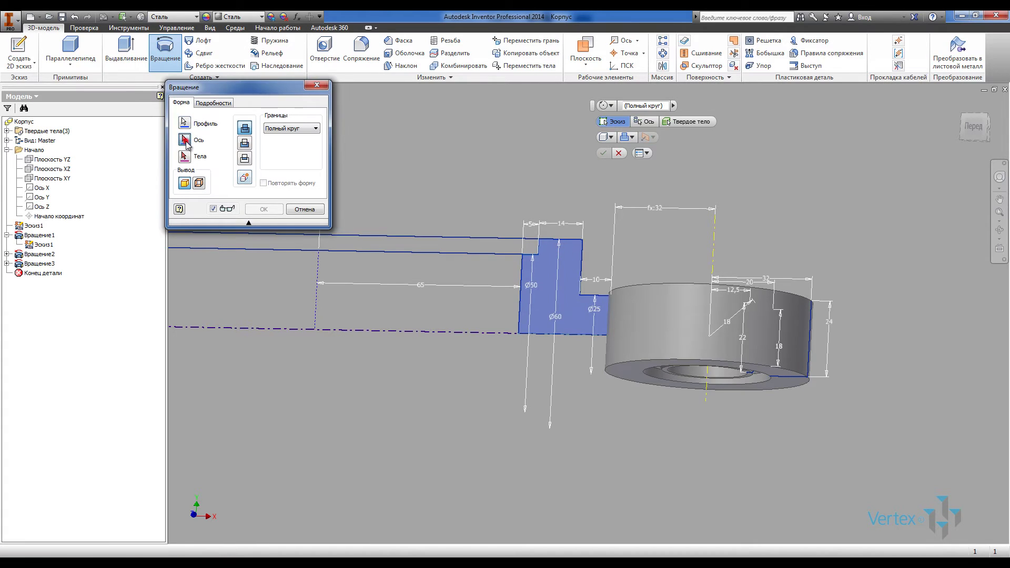
pyautogui.click(486, 333)
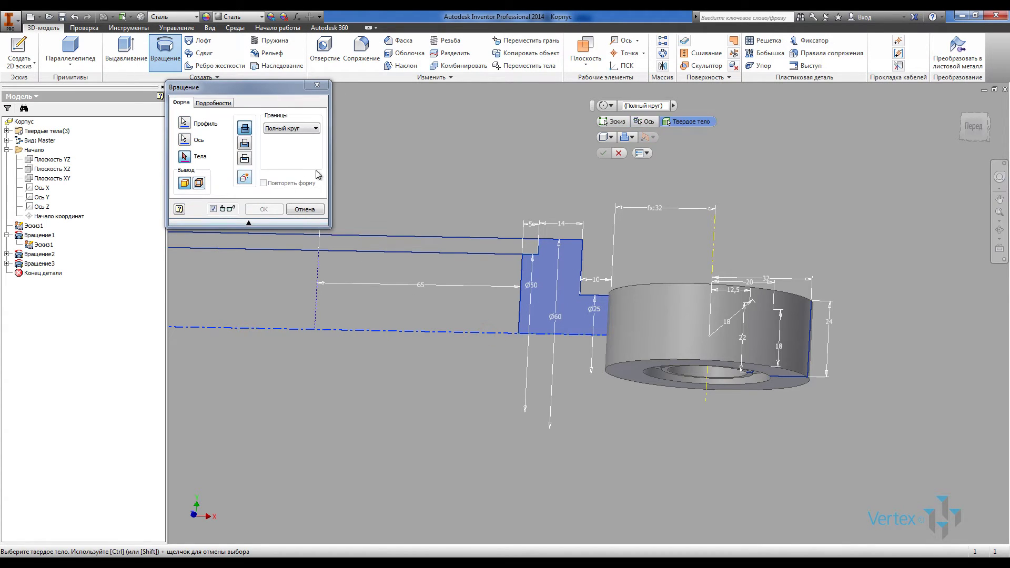
pyautogui.click(244, 179)
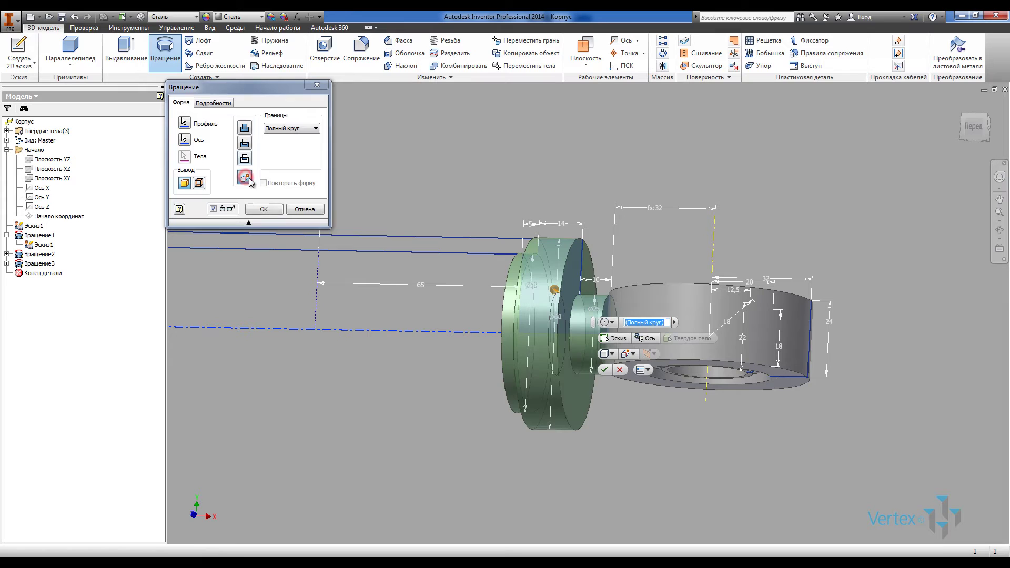
pyautogui.click(274, 211)
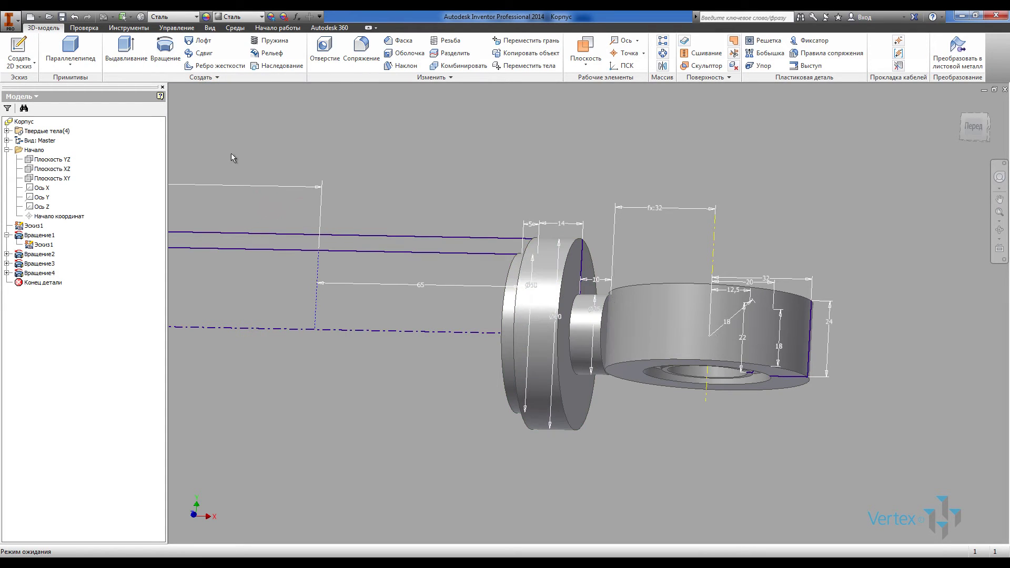
# Revolve the long thin tube wall profile a full circle around the horizontal centerline as a new solid
pyautogui.moveTo(206, 120); pyautogui.dragTo(251, 137, button='middle')
pyautogui.click(164, 53)
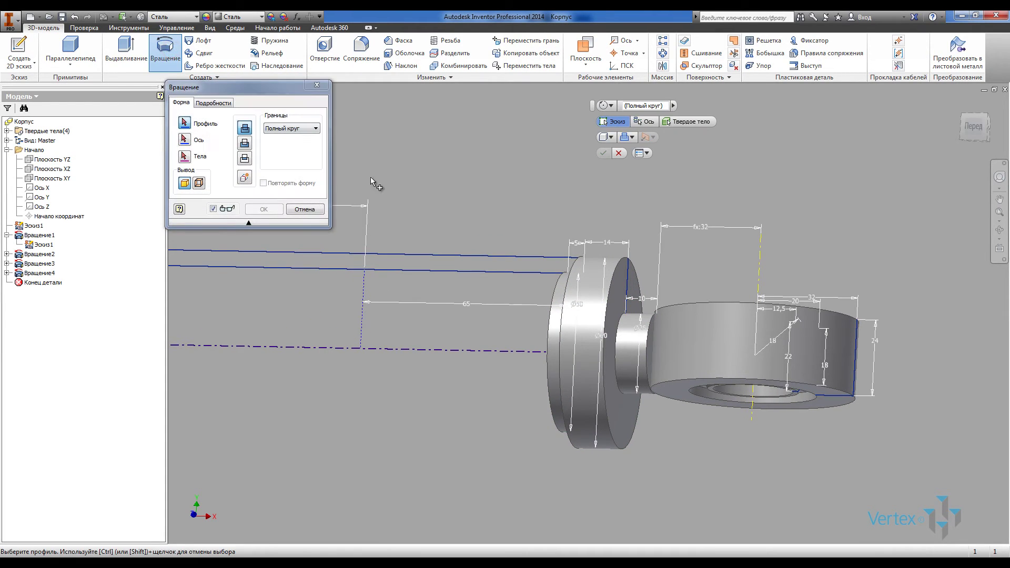
pyautogui.click(455, 262)
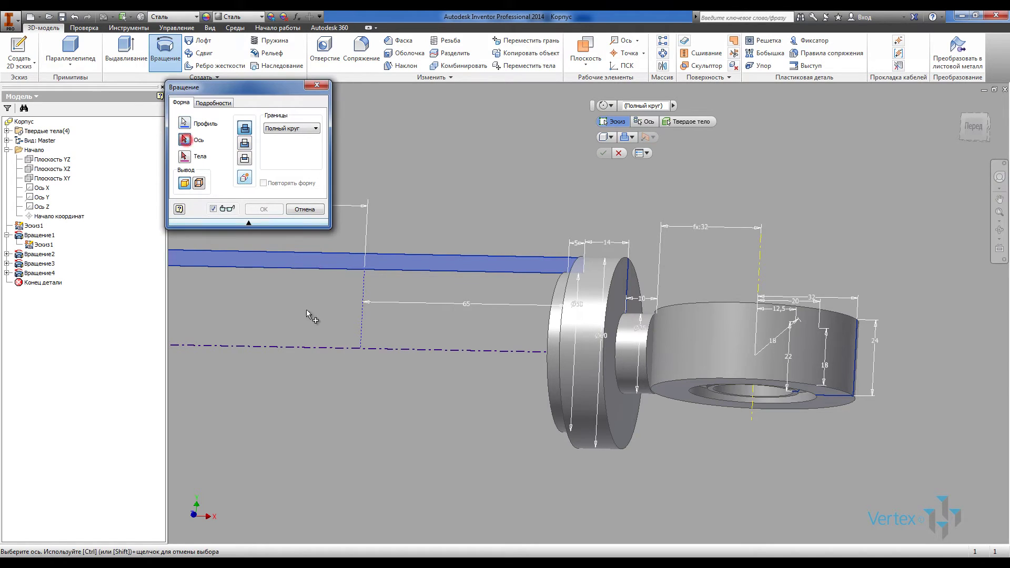
pyautogui.click(319, 347)
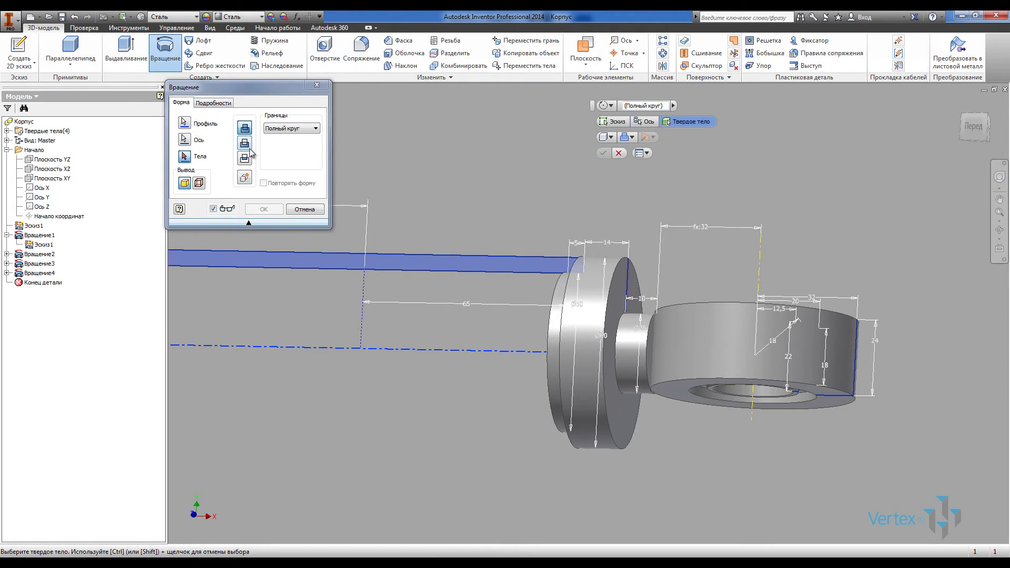
pyautogui.click(245, 179)
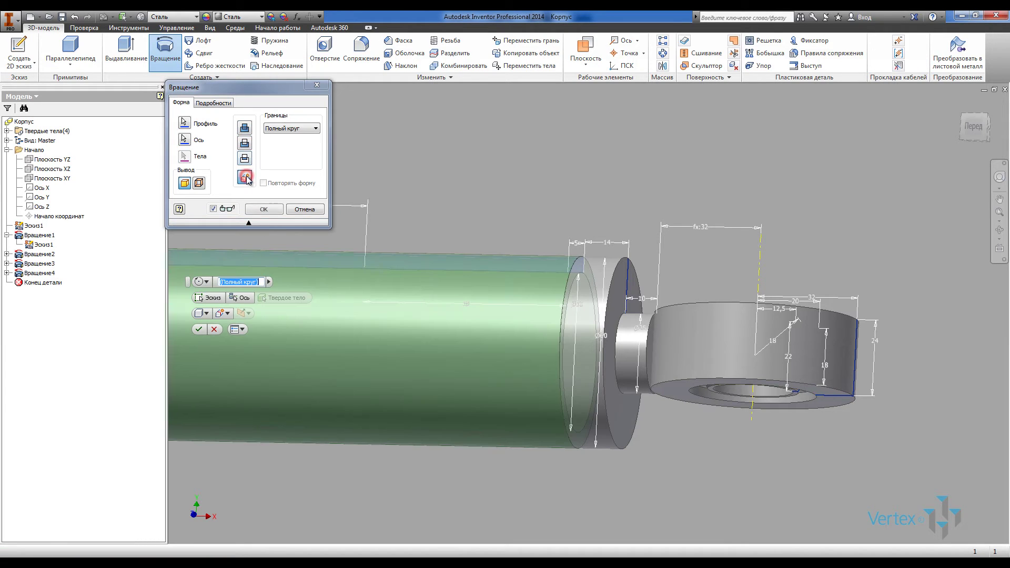
pyautogui.click(264, 209)
# Set the appearance of the tube body Твердое тело5 to Прозрачный — желтый
pyautogui.scroll(-5, 560, 227)
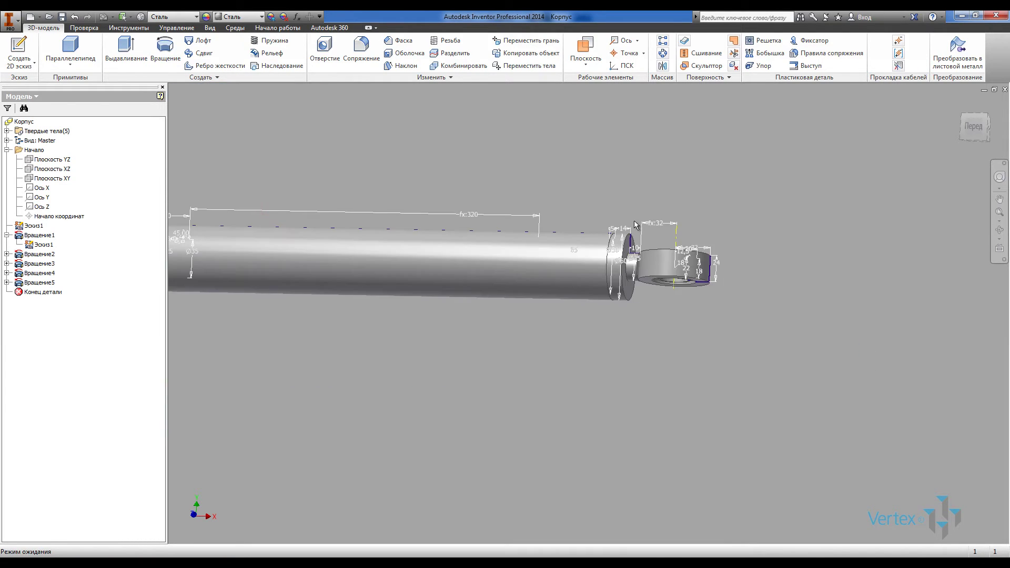
pyautogui.moveTo(468, 216); pyautogui.dragTo(415, 204)
pyautogui.press('Escape')
pyautogui.scroll(5, 362, 208)
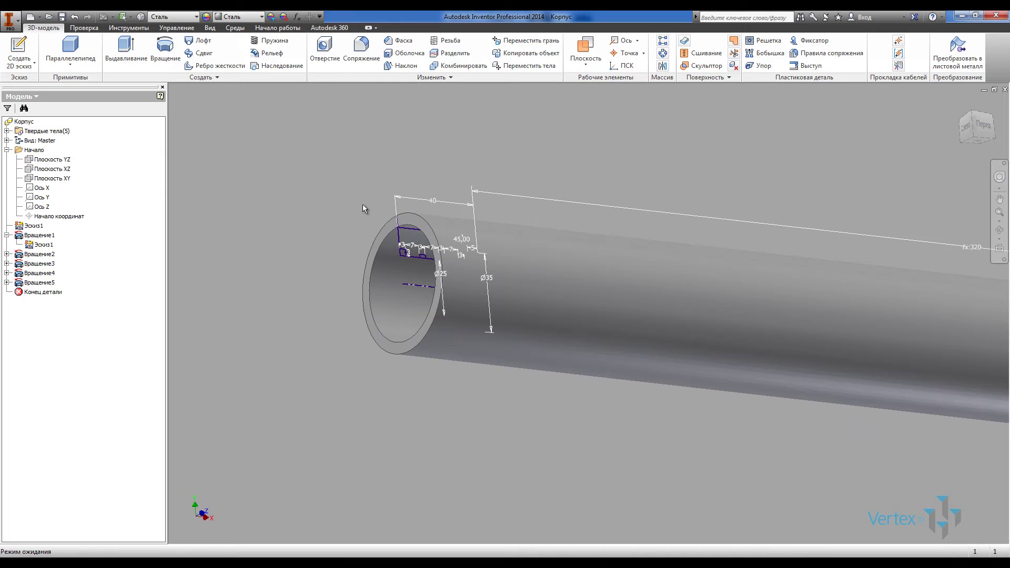
pyautogui.click(6, 131)
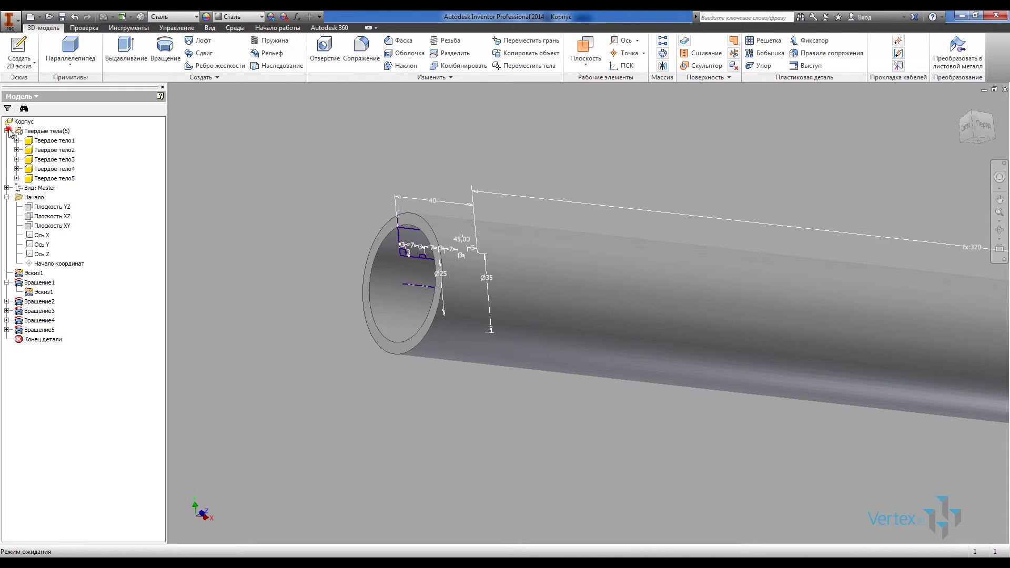
pyautogui.click(52, 179)
pyautogui.rightClick(61, 179)
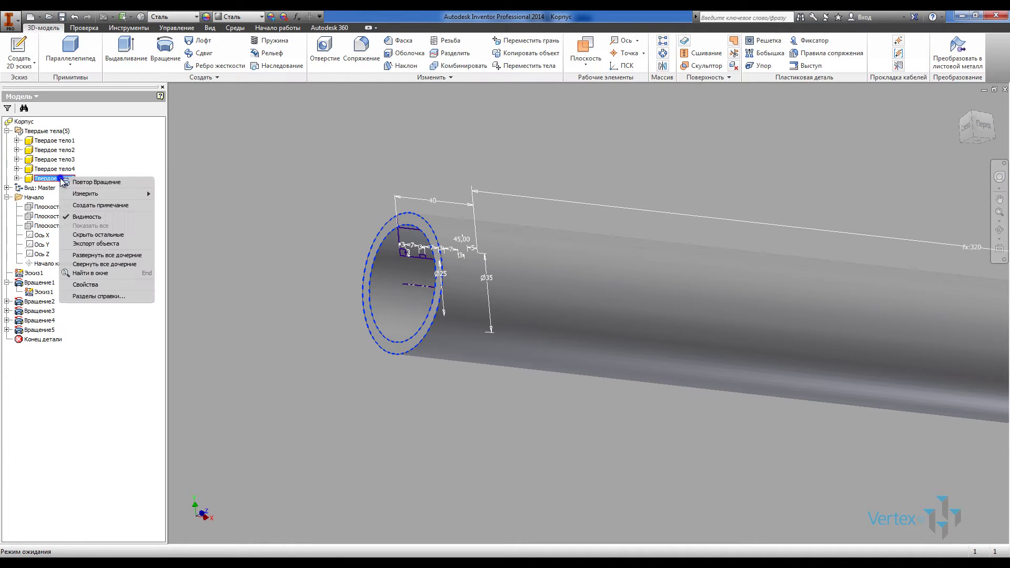
pyautogui.click(116, 285)
pyautogui.click(239, 229)
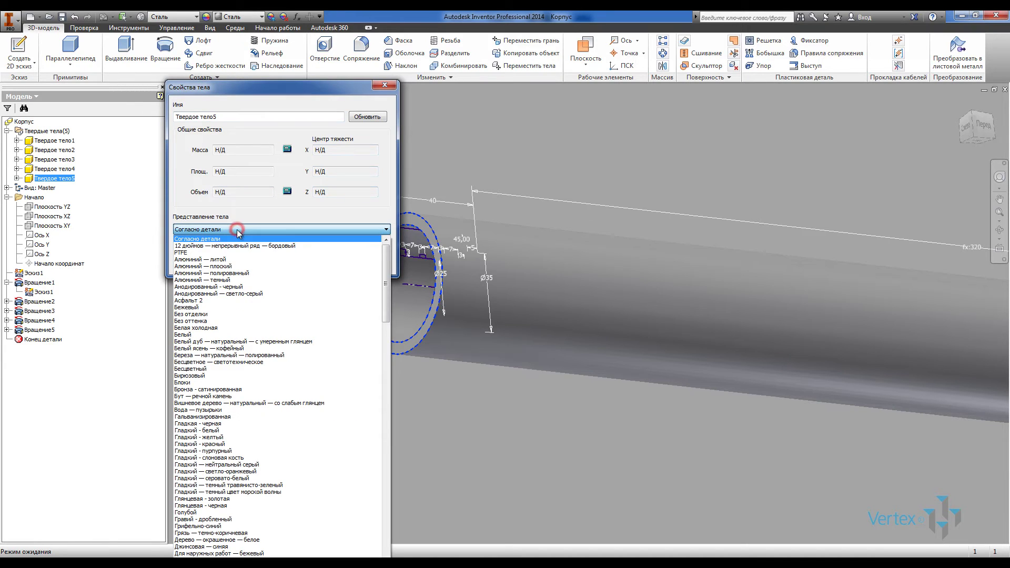
pyautogui.scroll(-3, 244, 314)
pyautogui.scroll(-8, 243, 311)
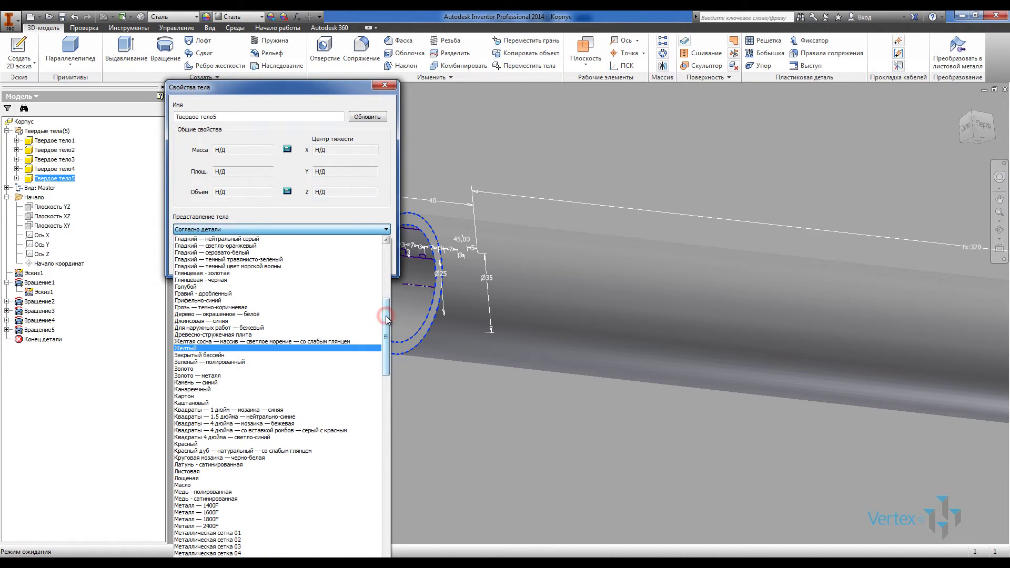
pyautogui.moveTo(386, 318); pyautogui.dragTo(386, 403)
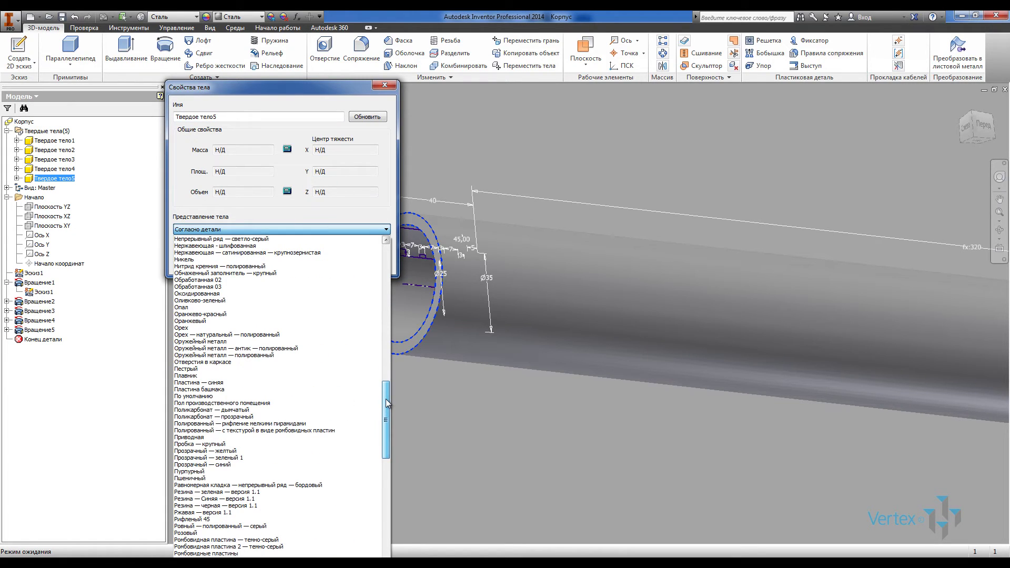
pyautogui.click(211, 451)
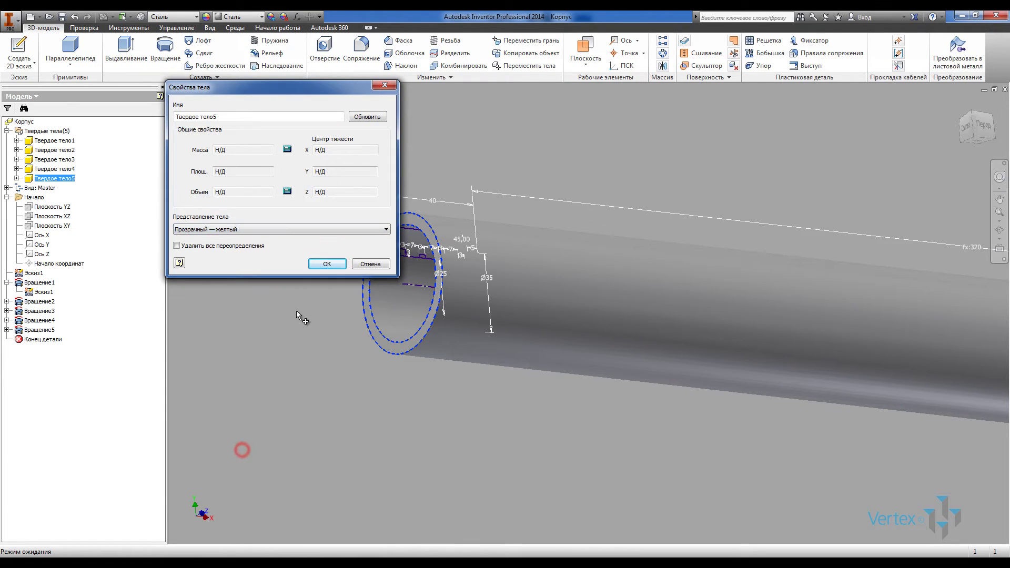
pyautogui.click(325, 264)
# Revolve the four small 3 mm wide seal rectangles at the tube's open end a full circle around the horizontal centerline as a new solid
pyautogui.scroll(-3, 294, 226)
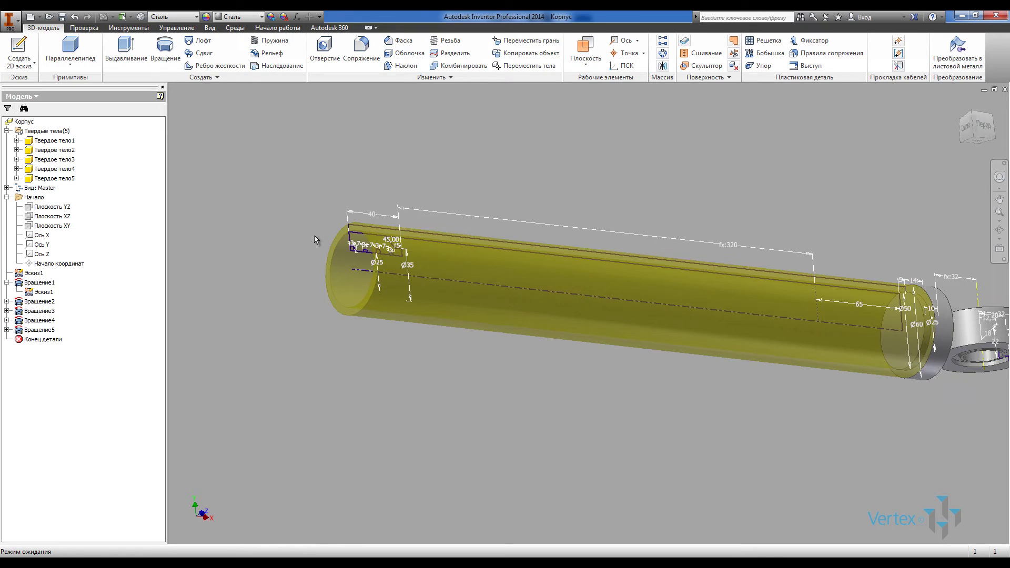
pyautogui.moveTo(270, 195); pyautogui.dragTo(269, 209, button='middle')
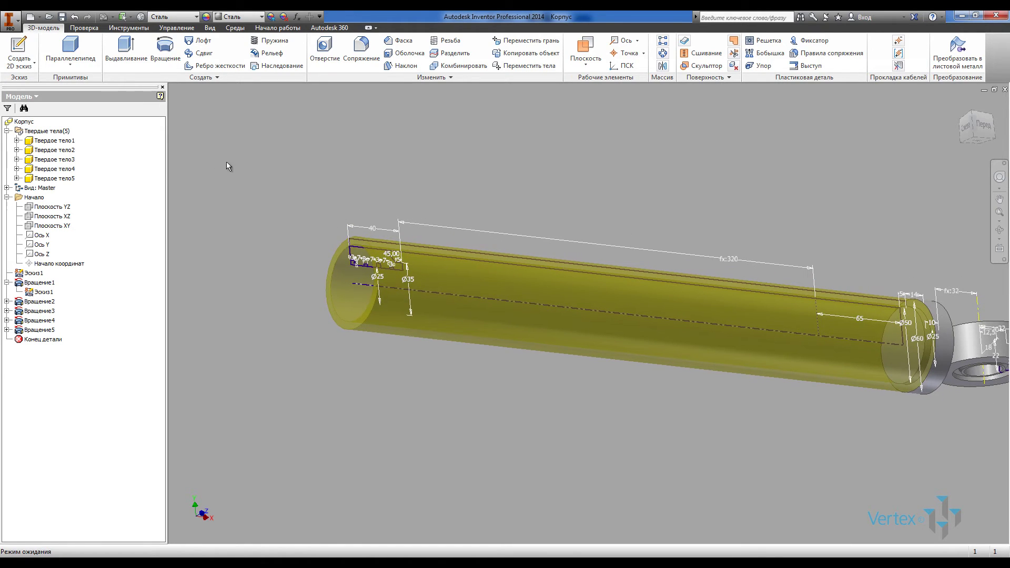
pyautogui.scroll(5, 361, 210)
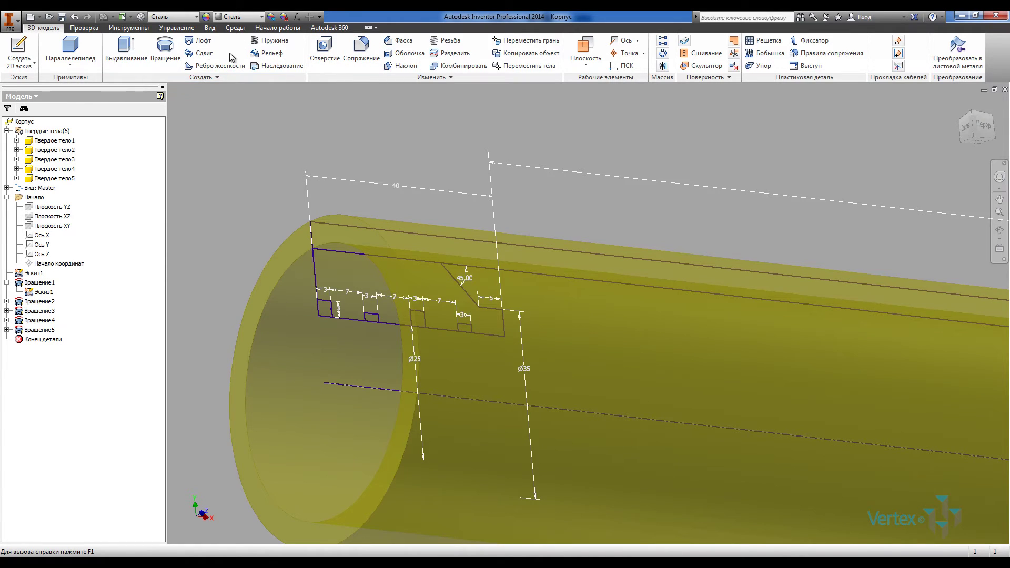
pyautogui.click(165, 49)
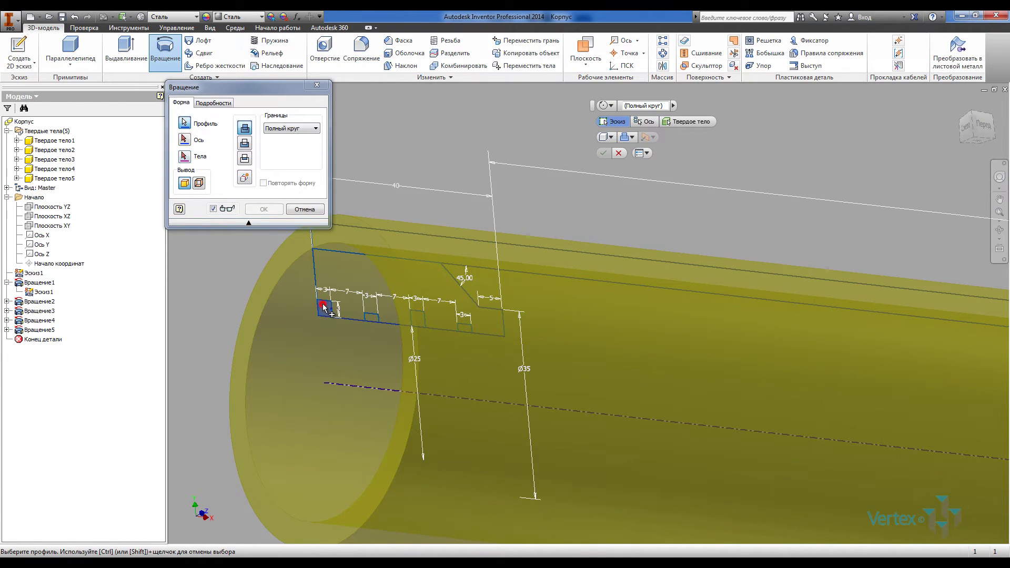
pyautogui.click(323, 307)
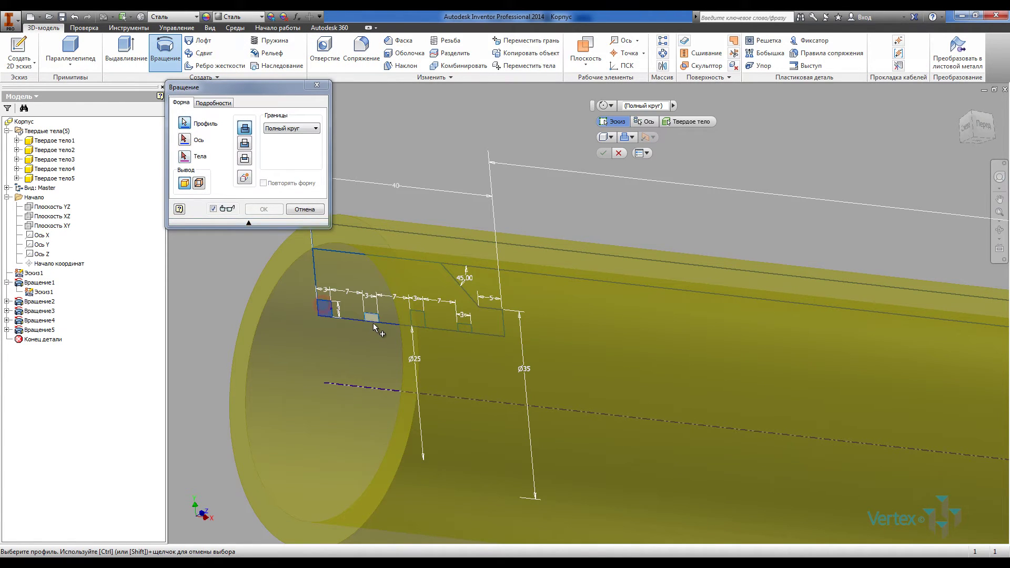
pyautogui.click(421, 319)
pyautogui.click(463, 328)
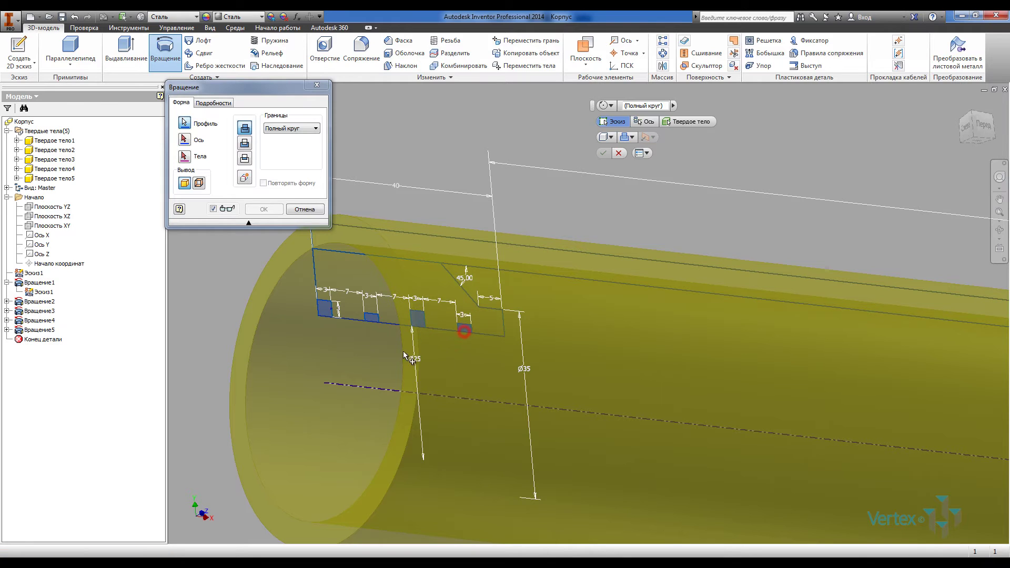
pyautogui.click(343, 385)
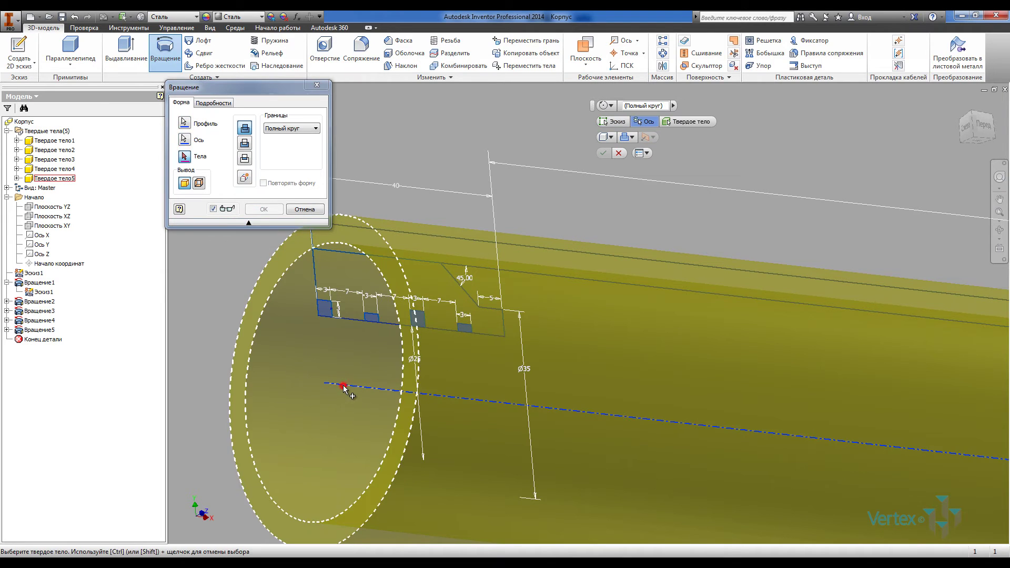
pyautogui.click(244, 179)
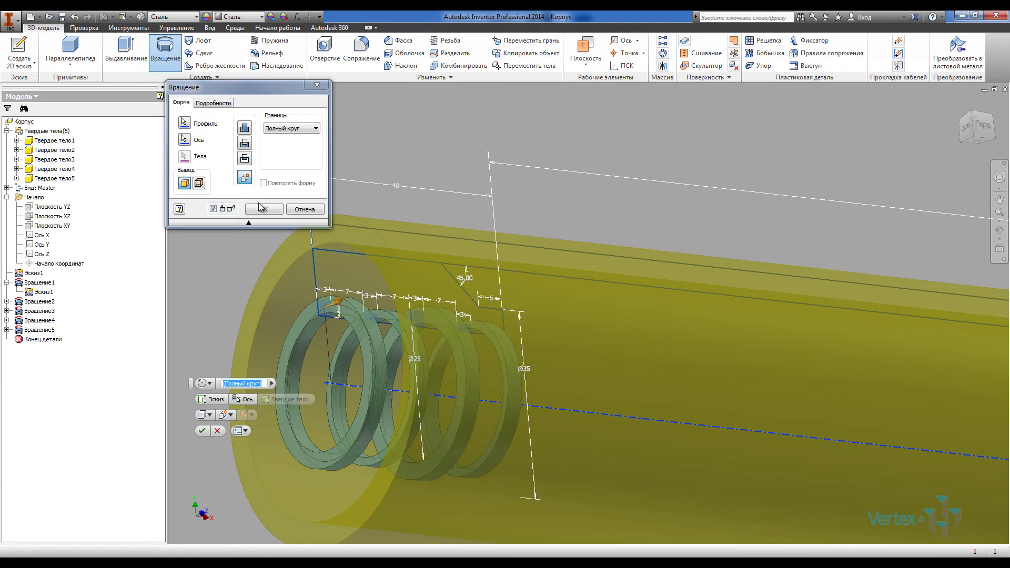
pyautogui.click(264, 209)
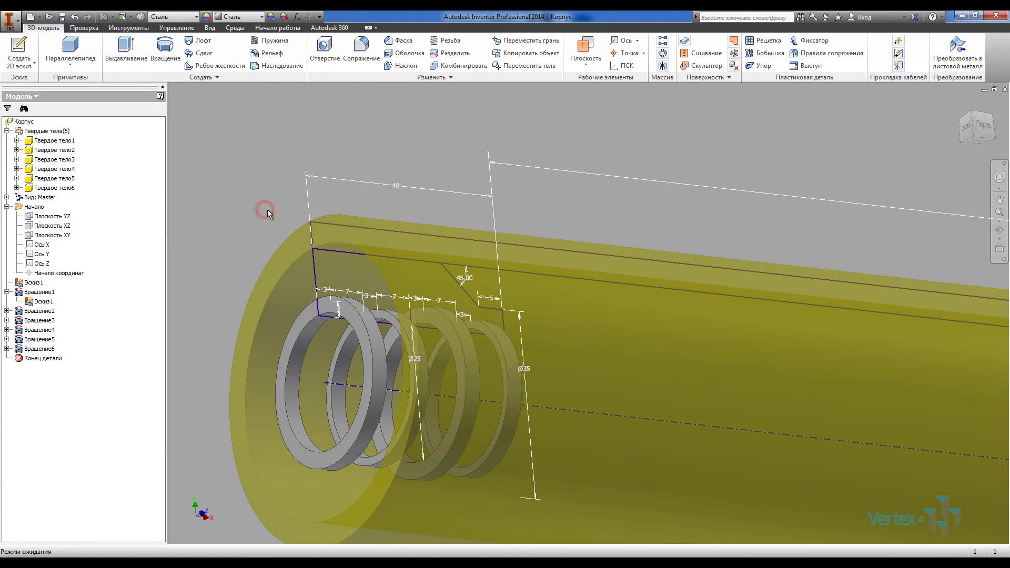
# Set the appearance of the seal ring body Твердое тело6 to Резина — зеленая — версия 1.1
pyautogui.rightClick(70, 188)
pyautogui.click(121, 292)
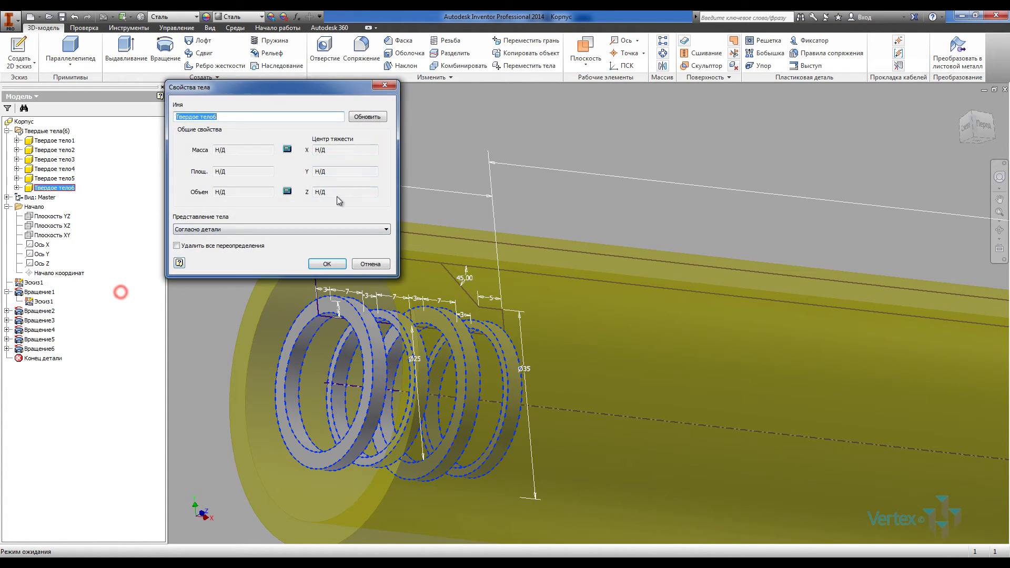
pyautogui.click(243, 229)
pyautogui.moveTo(386, 284); pyautogui.dragTo(383, 485)
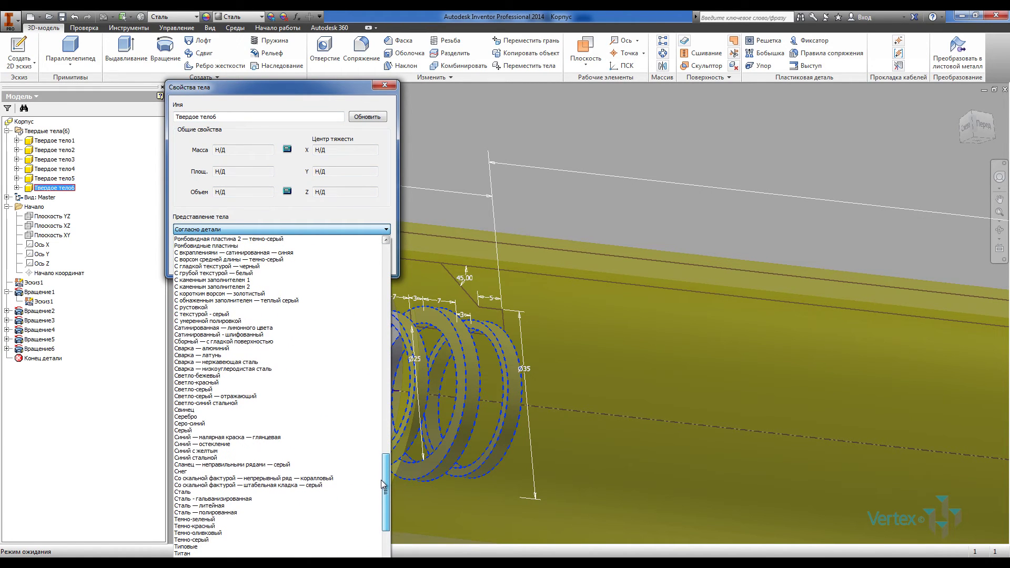
pyautogui.scroll(1, 381, 481)
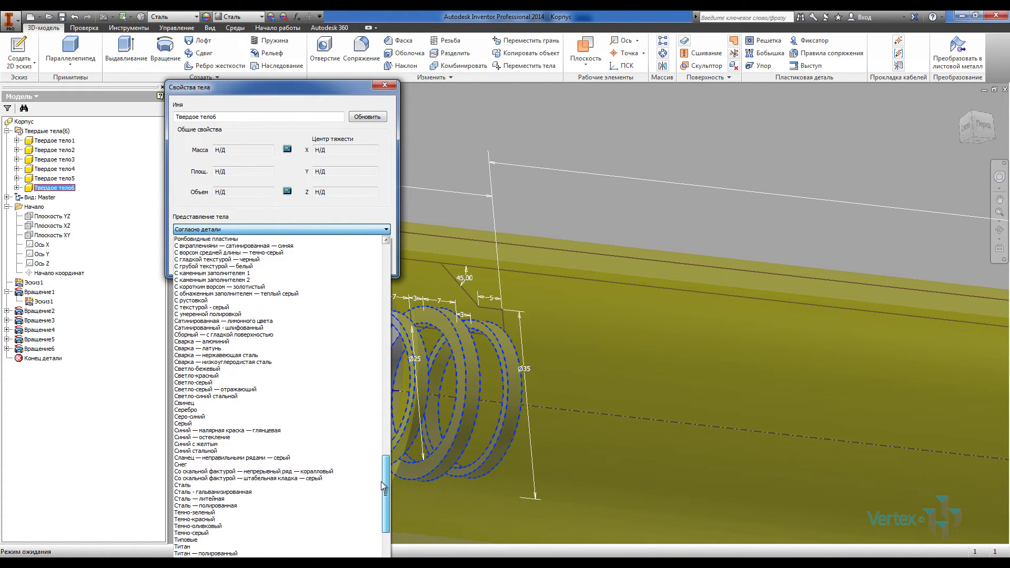
pyautogui.scroll(7, 383, 485)
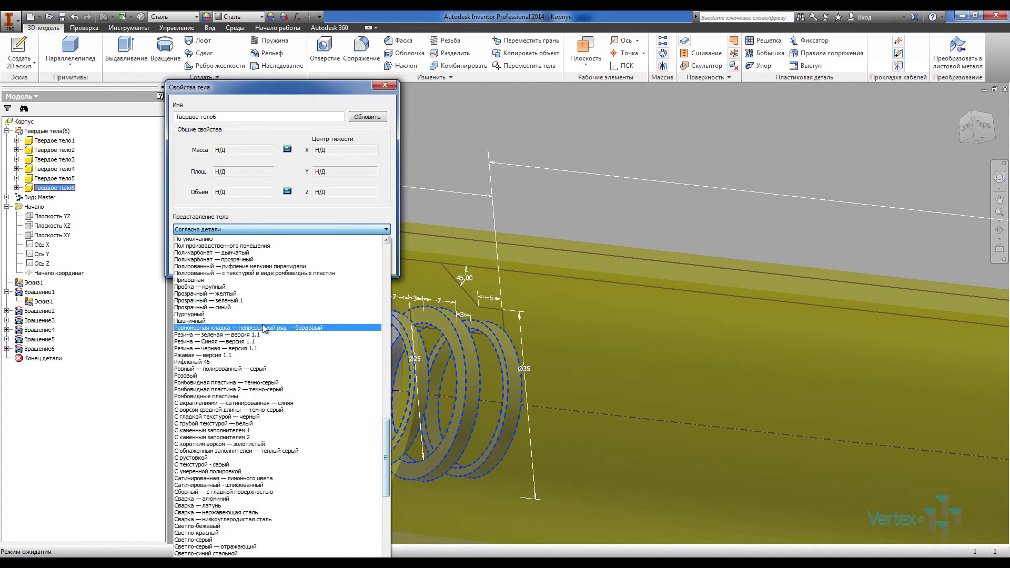
pyautogui.click(224, 341)
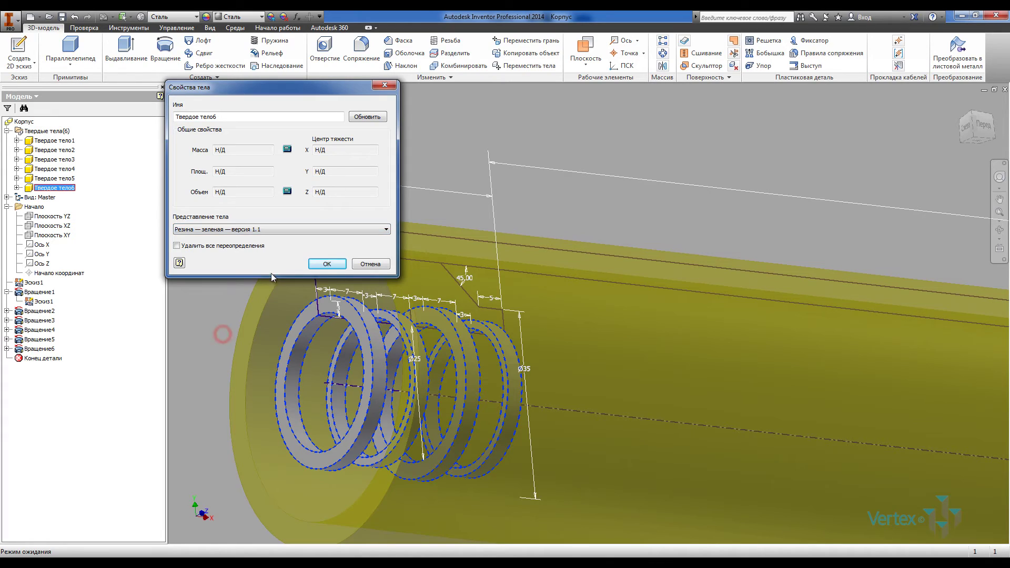
pyautogui.click(325, 262)
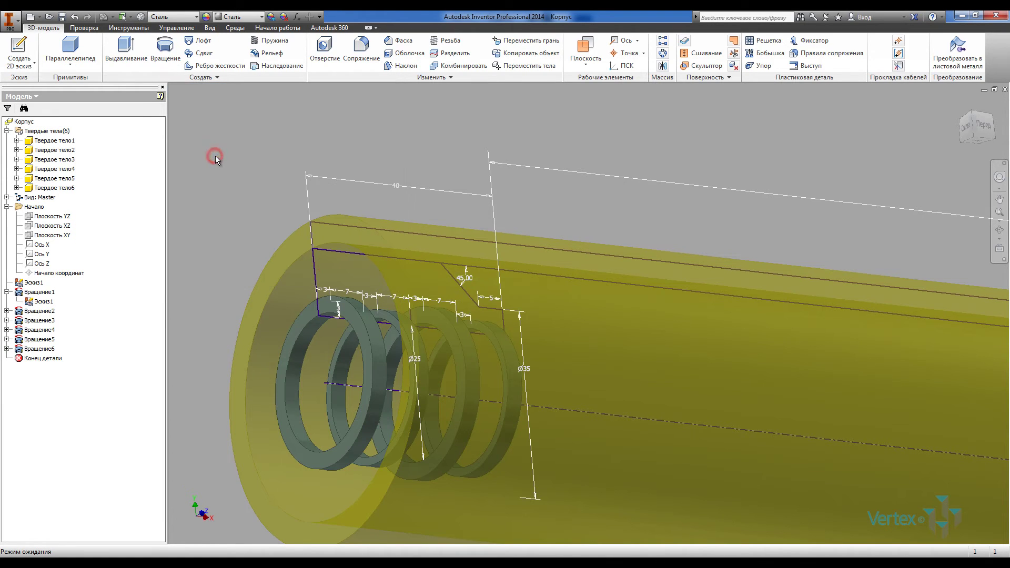
# Revolve the 40 mm long bushing profile with the 45° chamfer a full circle around the horizontal centerline as a new solid
pyautogui.click(165, 50)
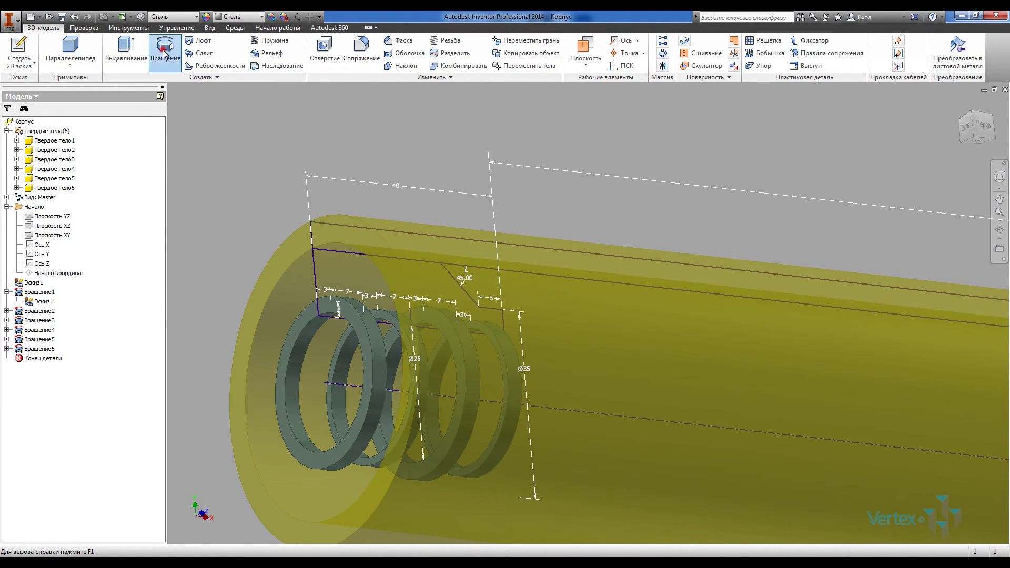
pyautogui.click(335, 267)
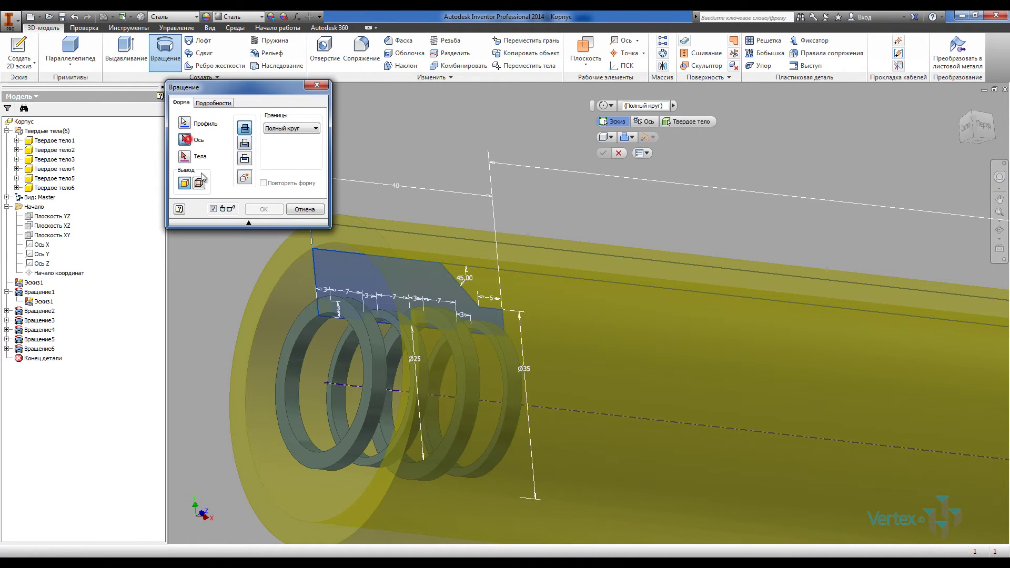
pyautogui.click(329, 383)
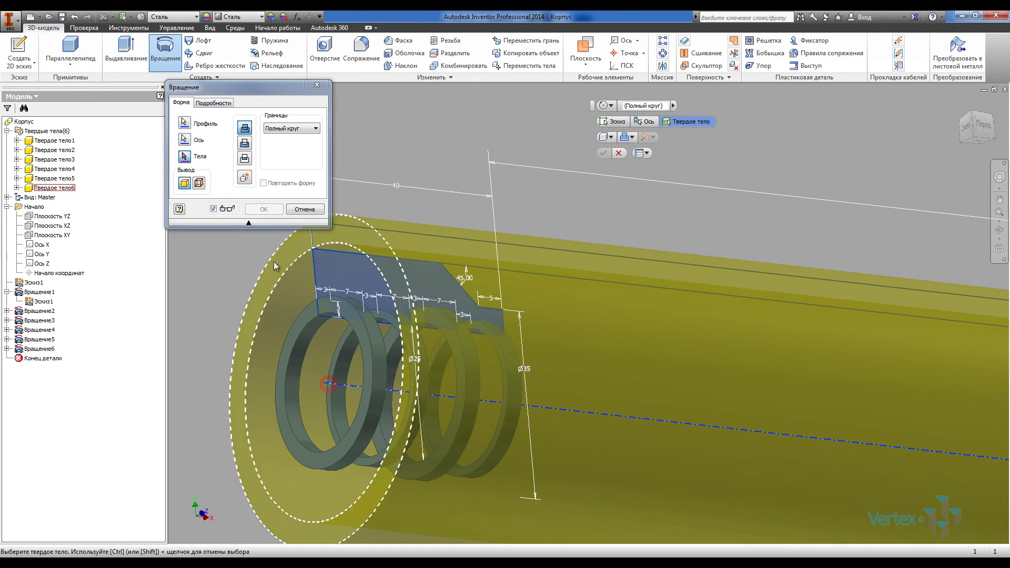
pyautogui.click(245, 177)
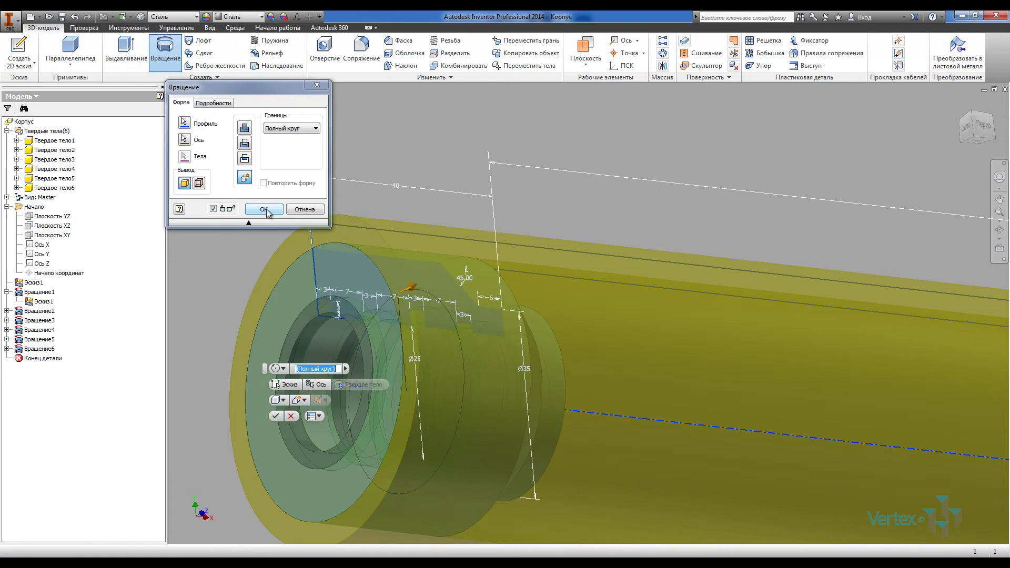
pyautogui.click(264, 209)
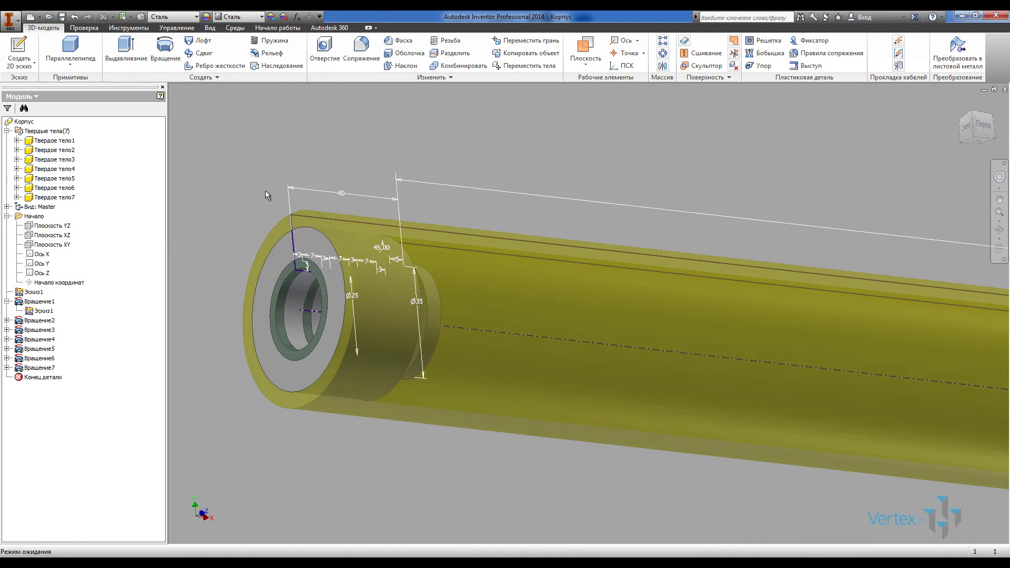
# Save the part as Корпус.ipt in the Гидроцилиндр folder
pyautogui.click(61, 16)
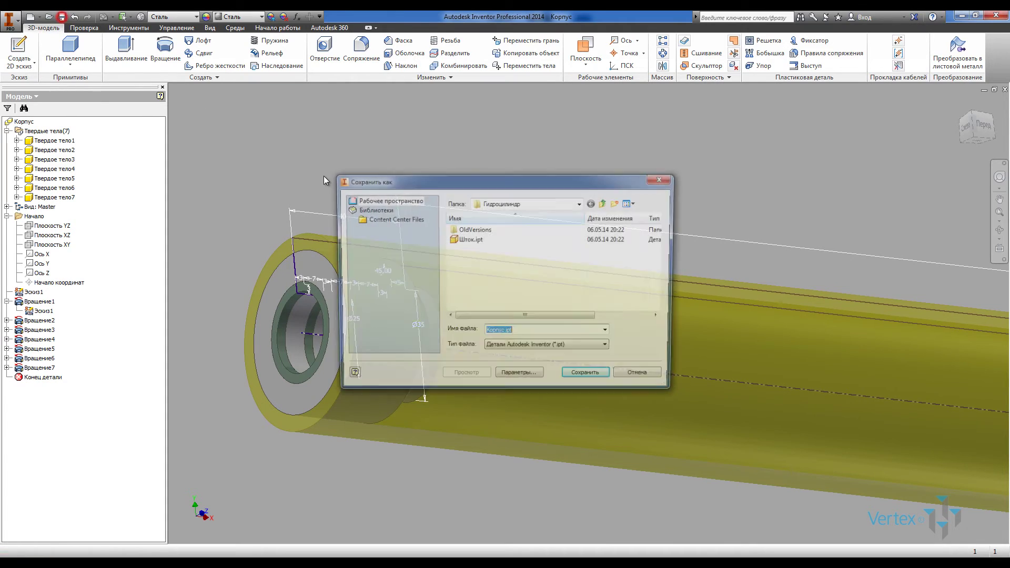
pyautogui.click(572, 377)
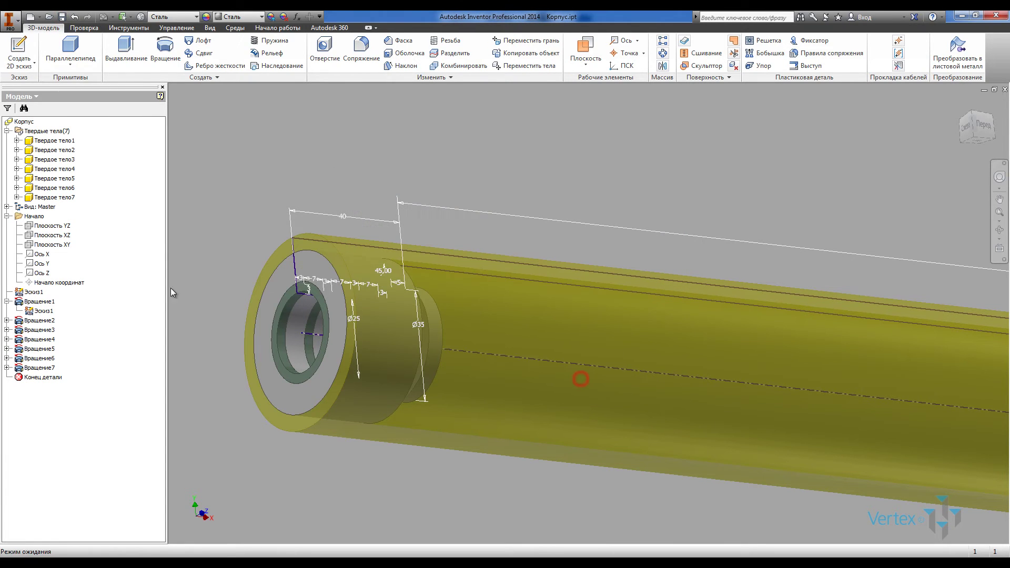
# Turn off the visibility of the cross-section sketch Эскиз1
pyautogui.rightClick(46, 293)
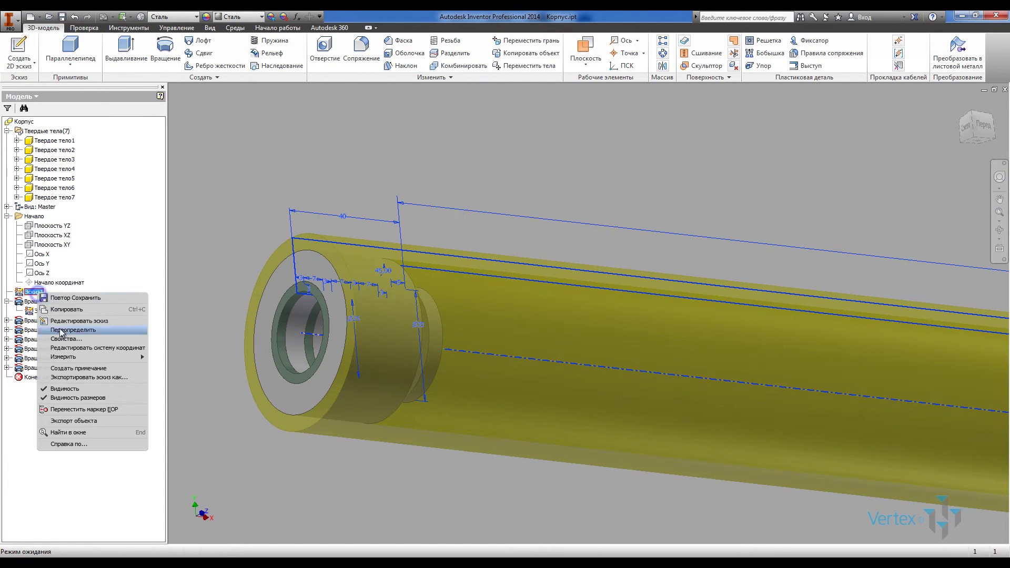
pyautogui.click(78, 391)
pyautogui.click(271, 175)
pyautogui.click(983, 493)
pyautogui.click(706, 221)
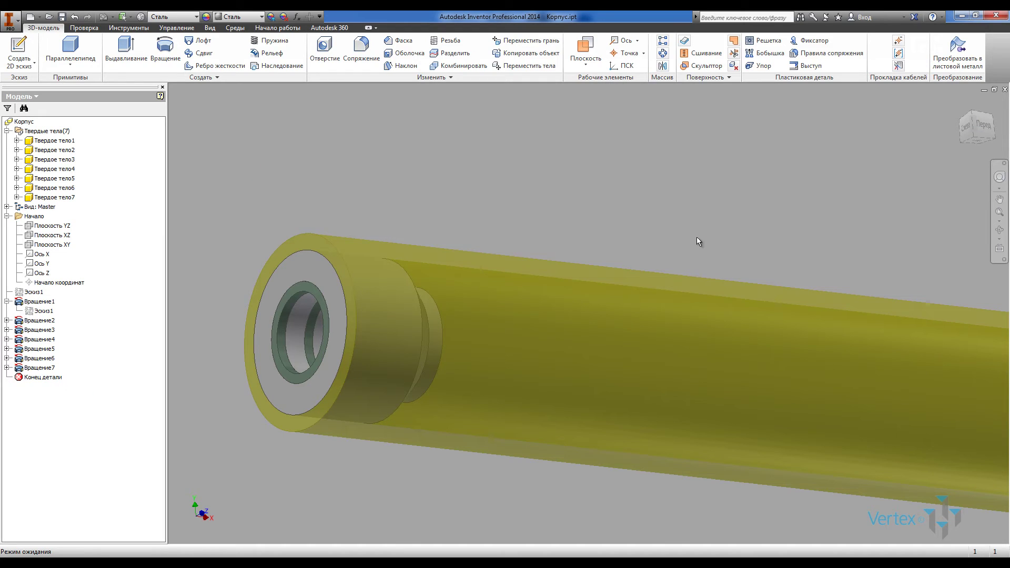
# Start a parametric part series and set the first row's member name and designation to Корпус-320
pyautogui.click(84, 27)
pyautogui.click(168, 28)
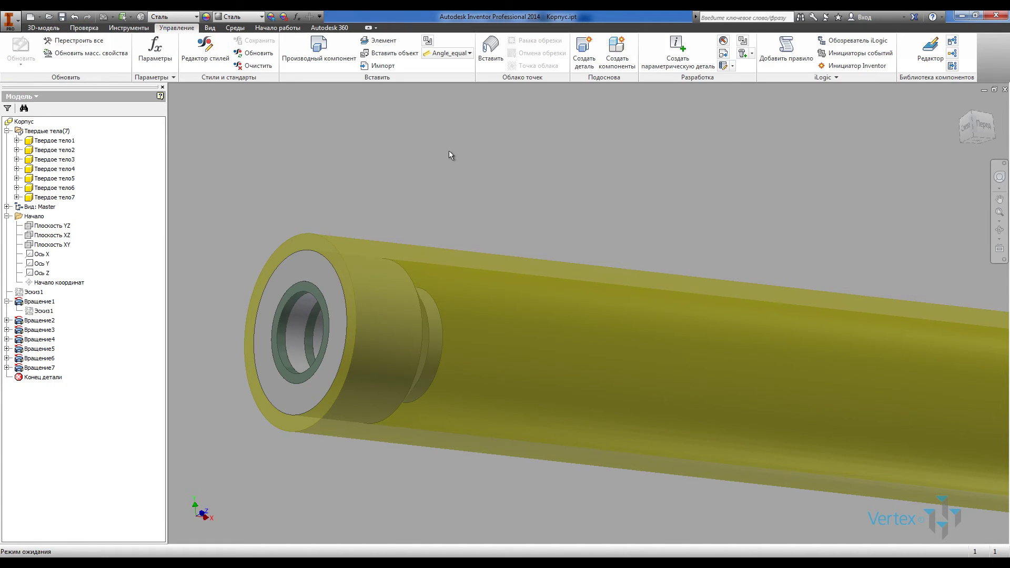
pyautogui.click(678, 52)
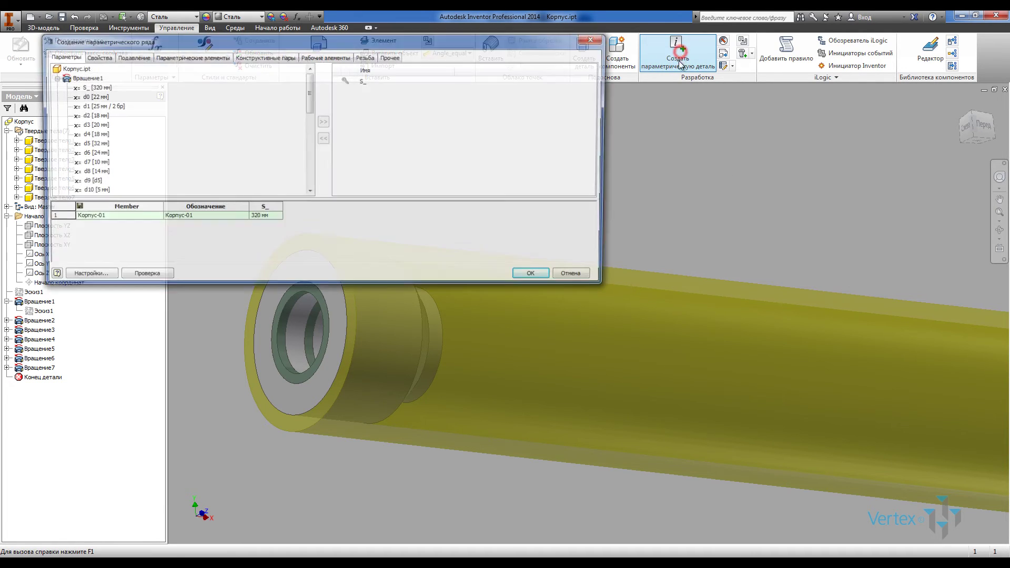
pyautogui.click(118, 216)
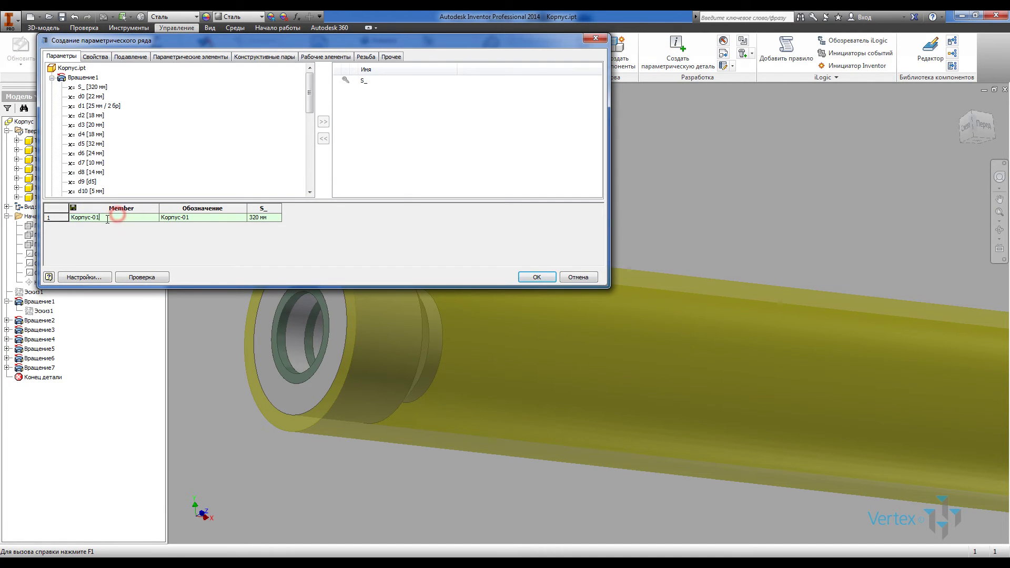
pyautogui.moveTo(106, 219); pyautogui.dragTo(93, 221)
pyautogui.click(191, 219)
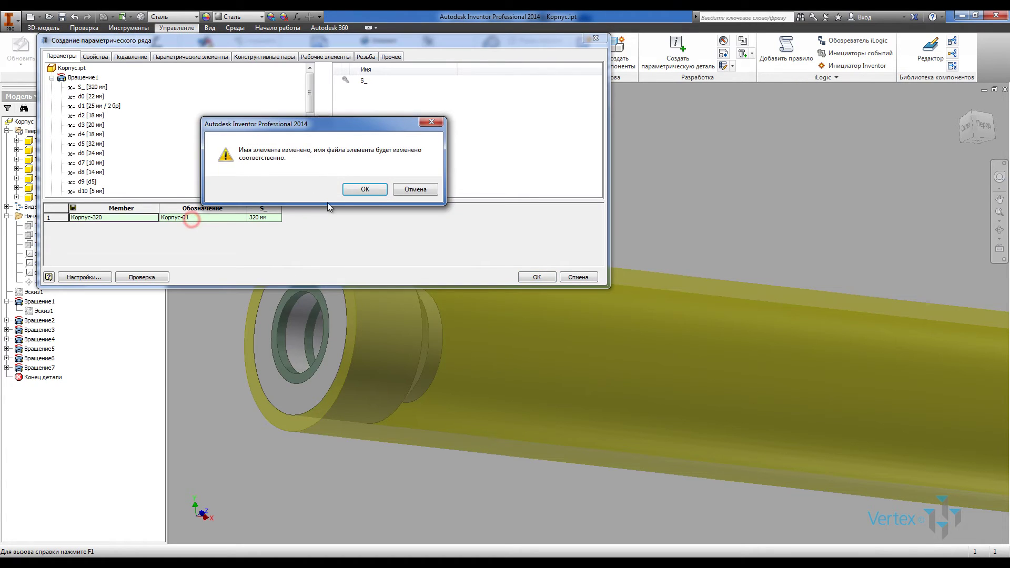
pyautogui.click(373, 187)
pyautogui.click(192, 218)
pyautogui.click(191, 218)
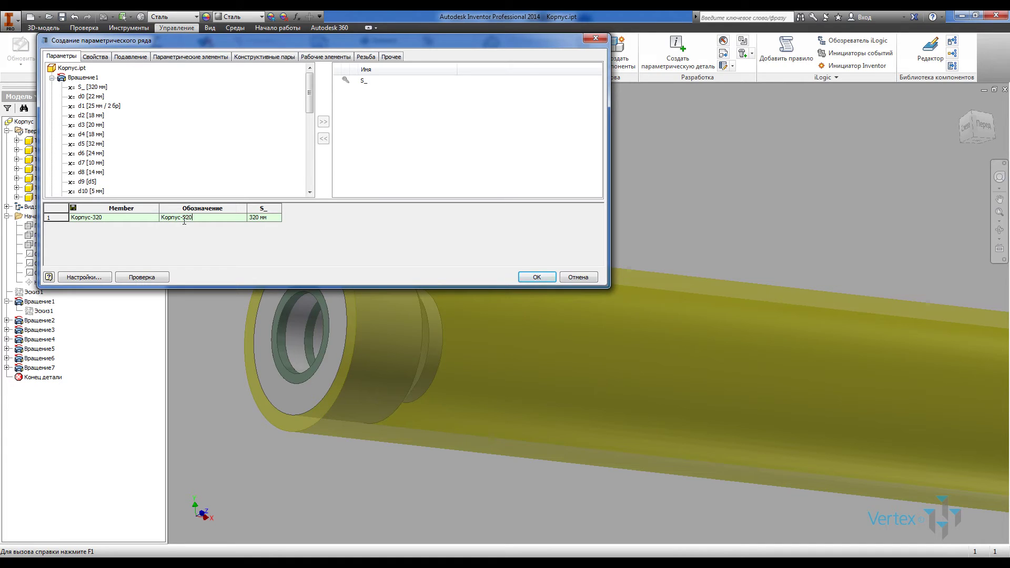
# Insert a second row in the member table and set its member name and designation to Корпус-500
pyautogui.click(53, 217)
pyautogui.rightClick(53, 217)
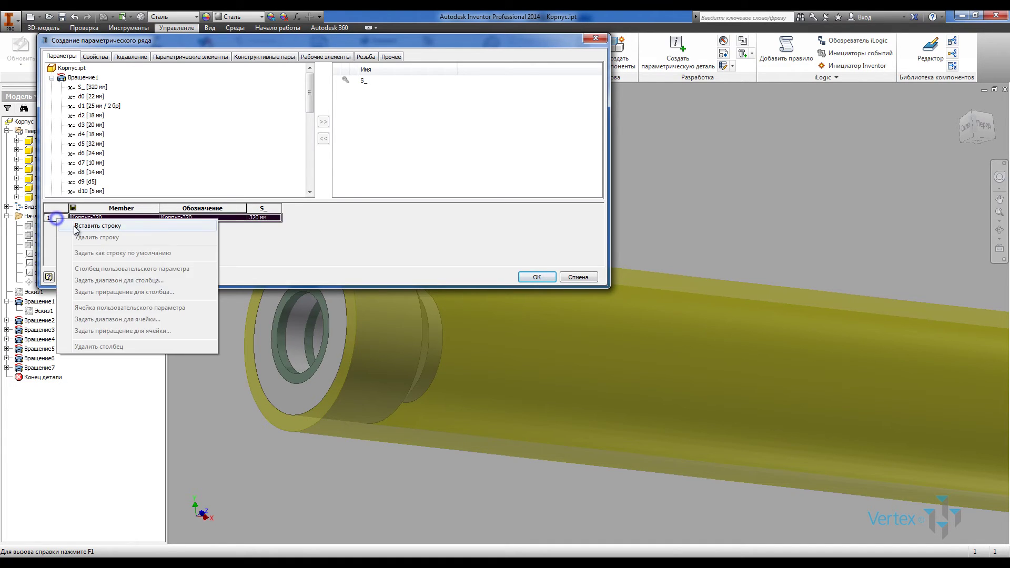
pyautogui.click(75, 225)
pyautogui.click(109, 226)
pyautogui.moveTo(108, 226); pyautogui.dragTo(95, 229)
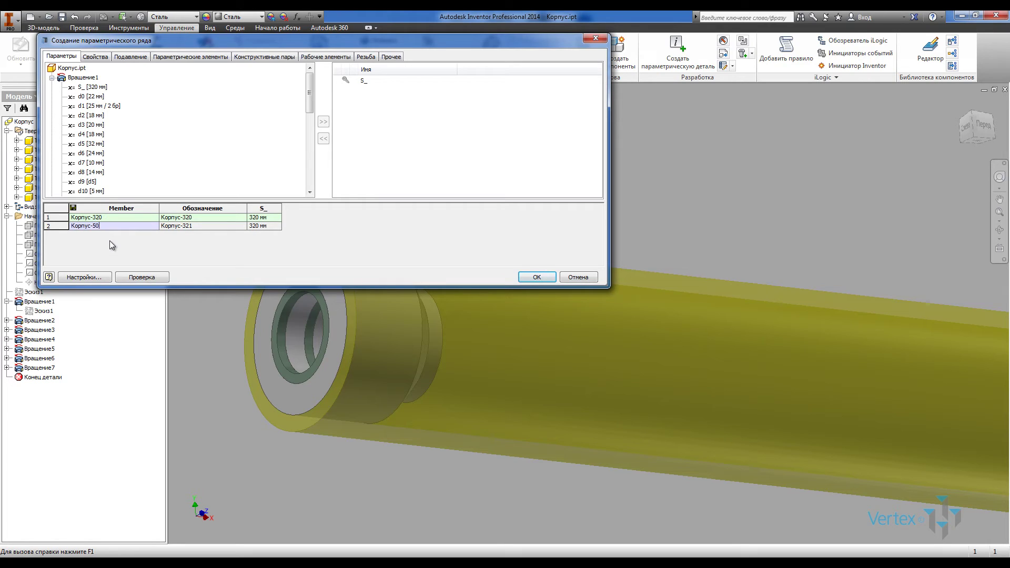
pyautogui.click(191, 226)
pyautogui.moveTo(193, 226); pyautogui.dragTo(183, 230)
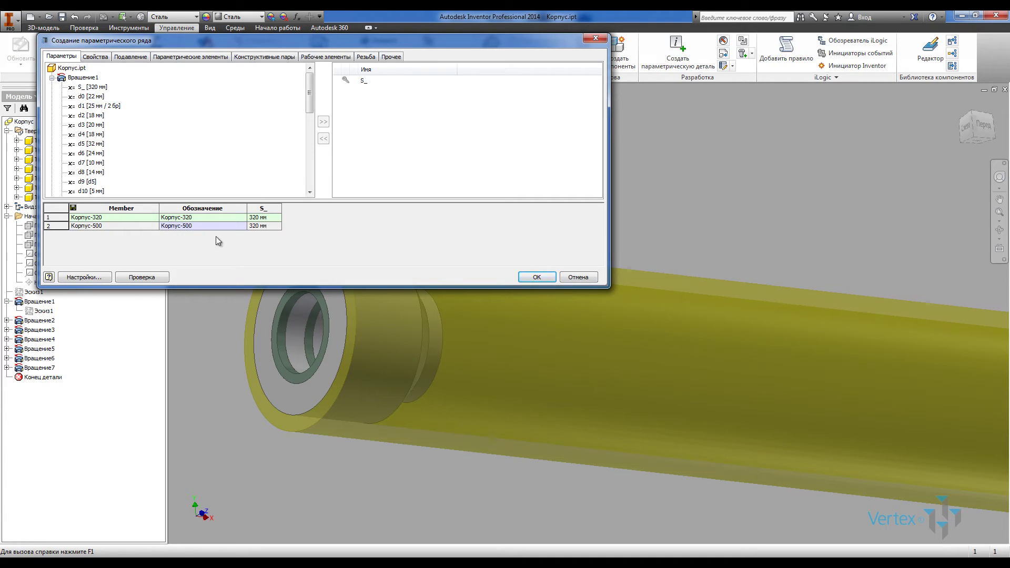
pyautogui.write('500')
# Set S_ of the Корпус-500 member to 500 mm, check the stroke table in the PDF catalogue, and accept the series table
pyautogui.click(255, 226)
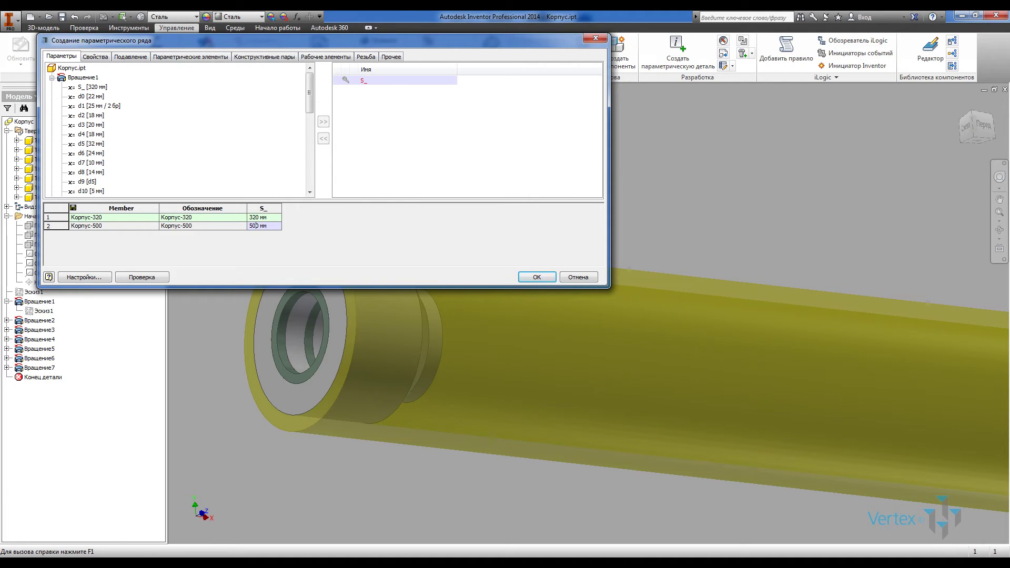
pyautogui.hotkey('alt', 'Tab')
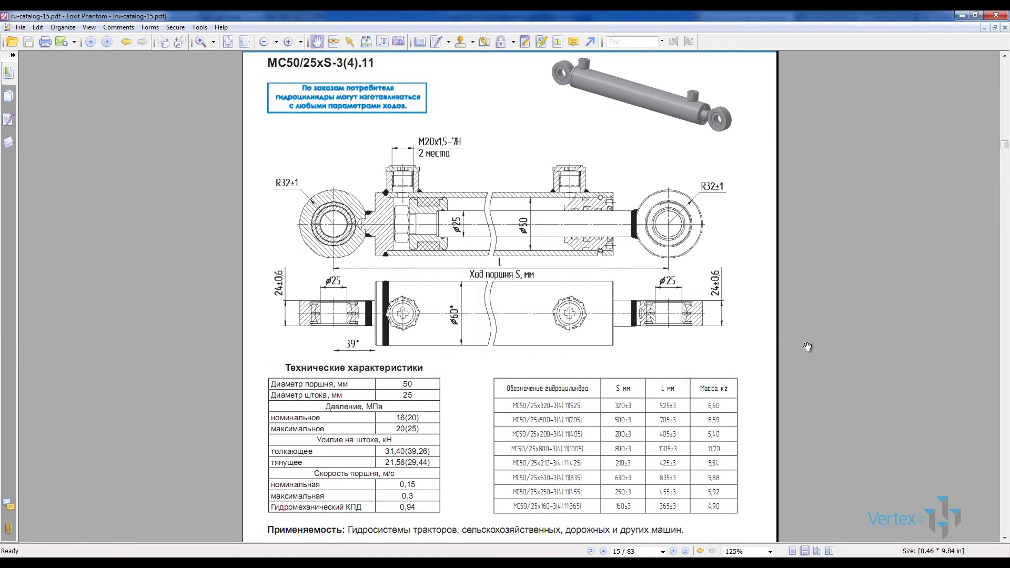
pyautogui.click(960, 17)
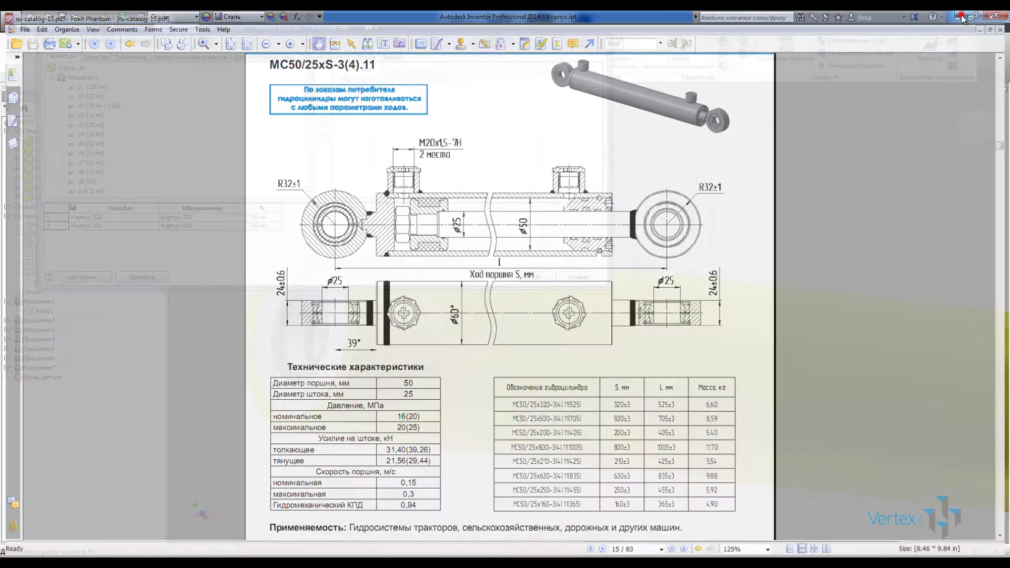
pyautogui.click(535, 277)
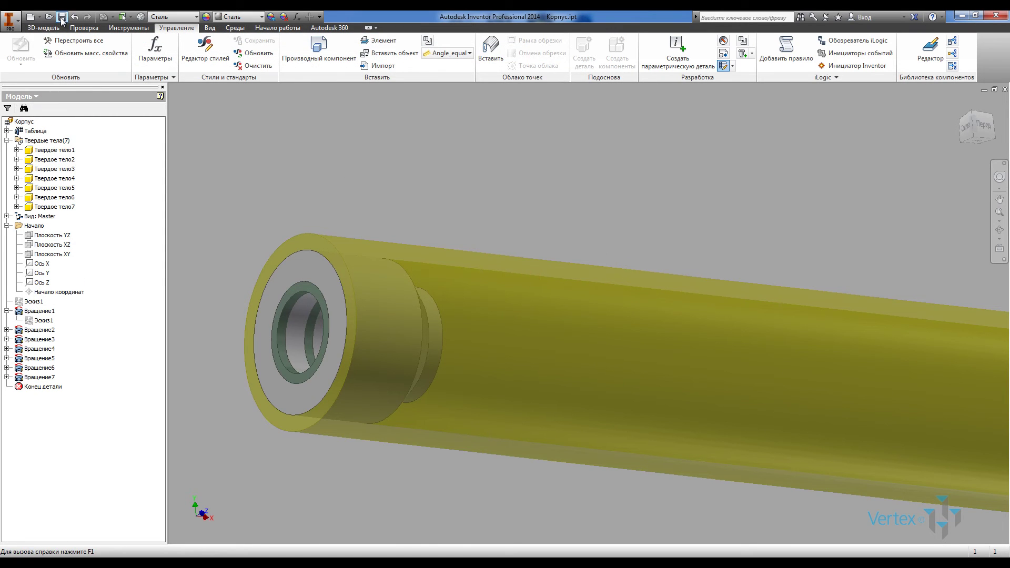
# Save the part and test the series by activating the Корпус-500 member and returning to Корпус-320
pyautogui.click(62, 17)
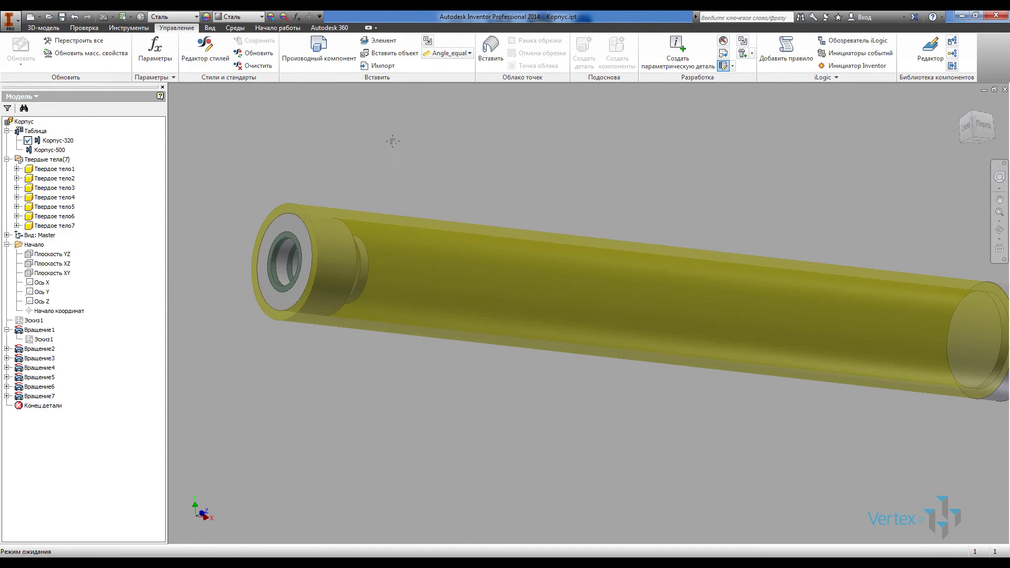
pyautogui.scroll(-3, 392, 140)
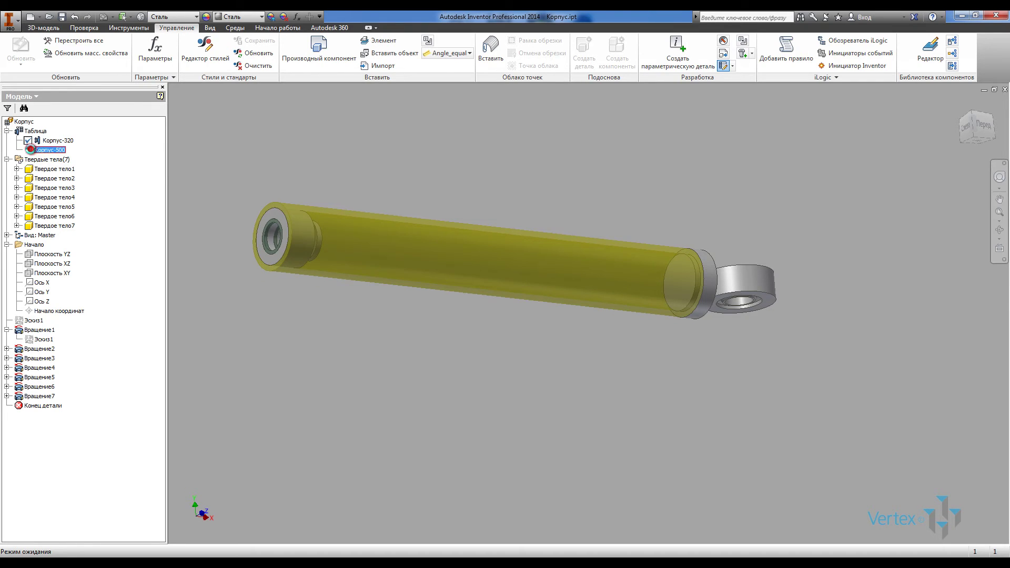
pyautogui.doubleClick(30, 149)
pyautogui.doubleClick(30, 141)
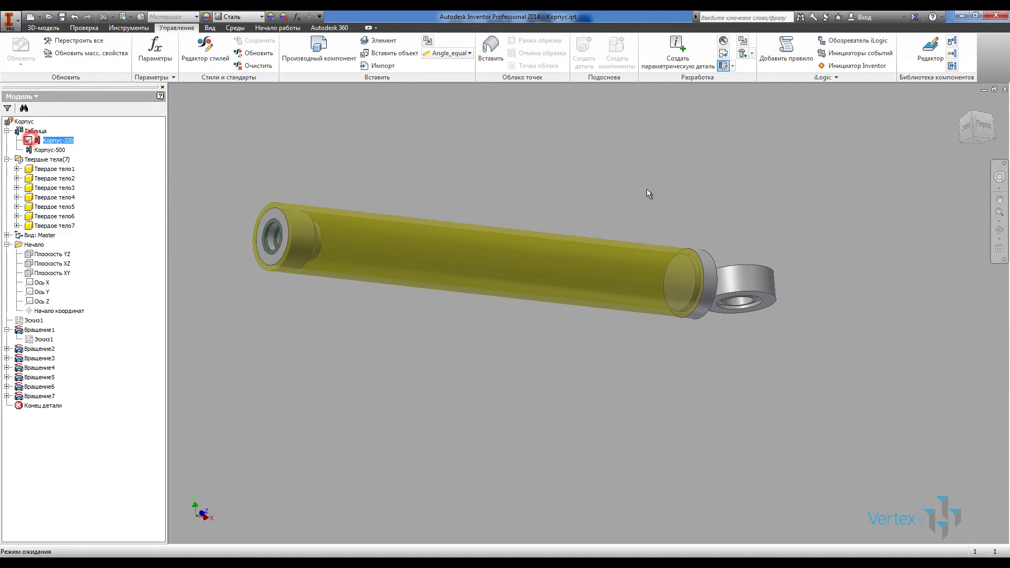
# Chamfer the outer and inner circular edges on both flat faces of the end eye by 1 mm
pyautogui.moveTo(705, 184); pyautogui.dragTo(634, 238, button='middle')
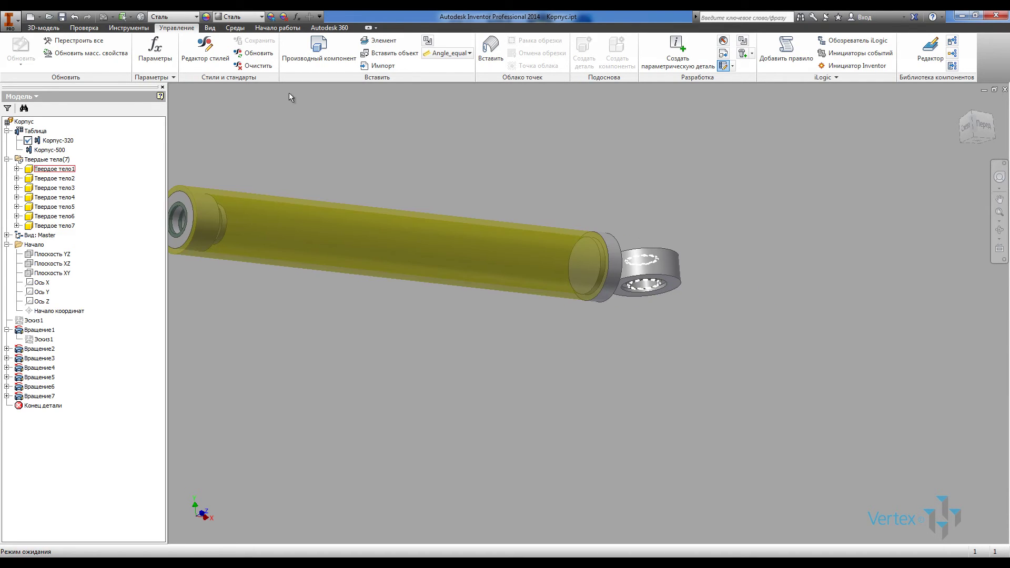
pyautogui.click(43, 28)
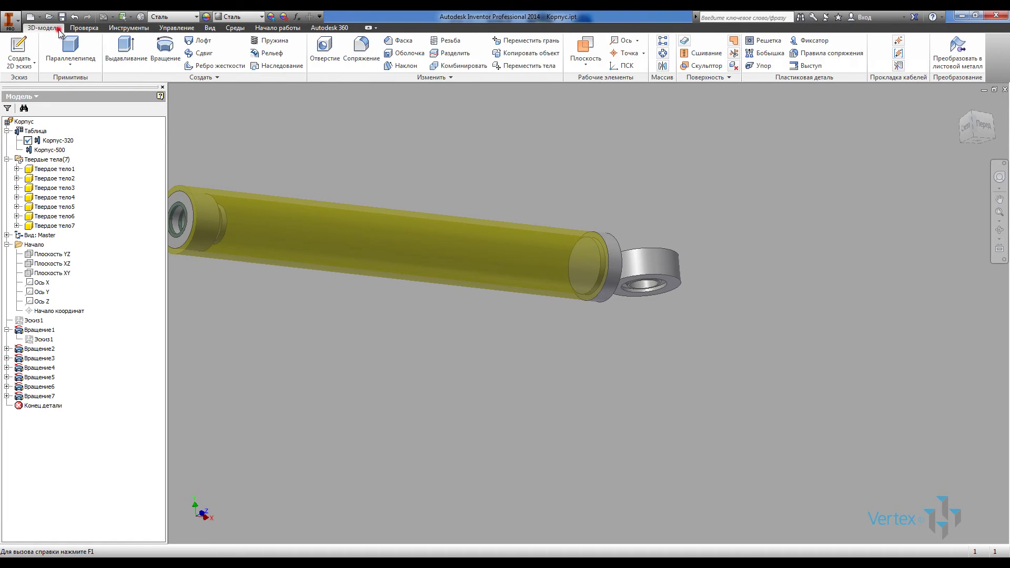
pyautogui.click(398, 42)
pyautogui.click(299, 121)
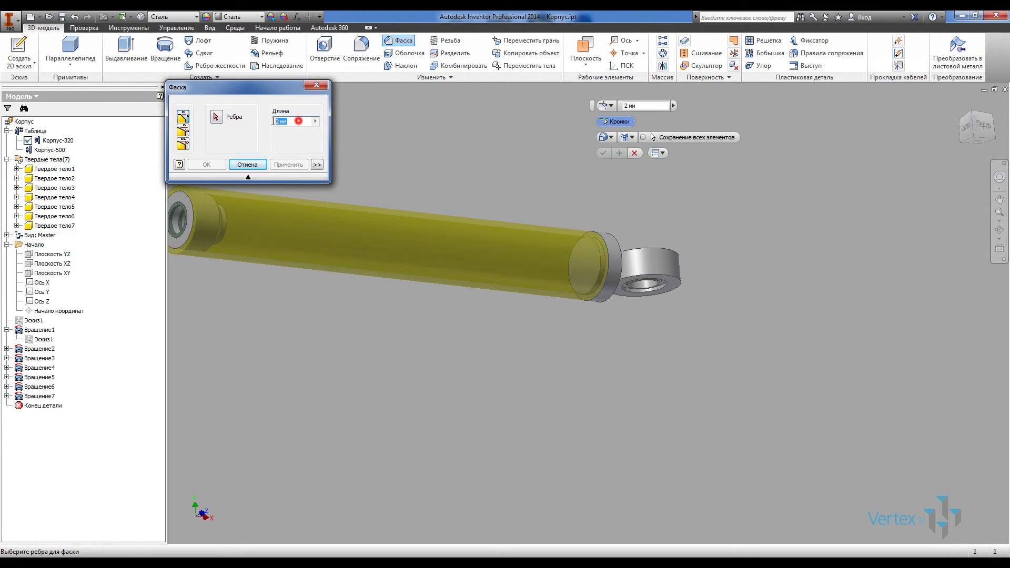
pyautogui.write('1')
pyautogui.scroll(-3, 661, 317)
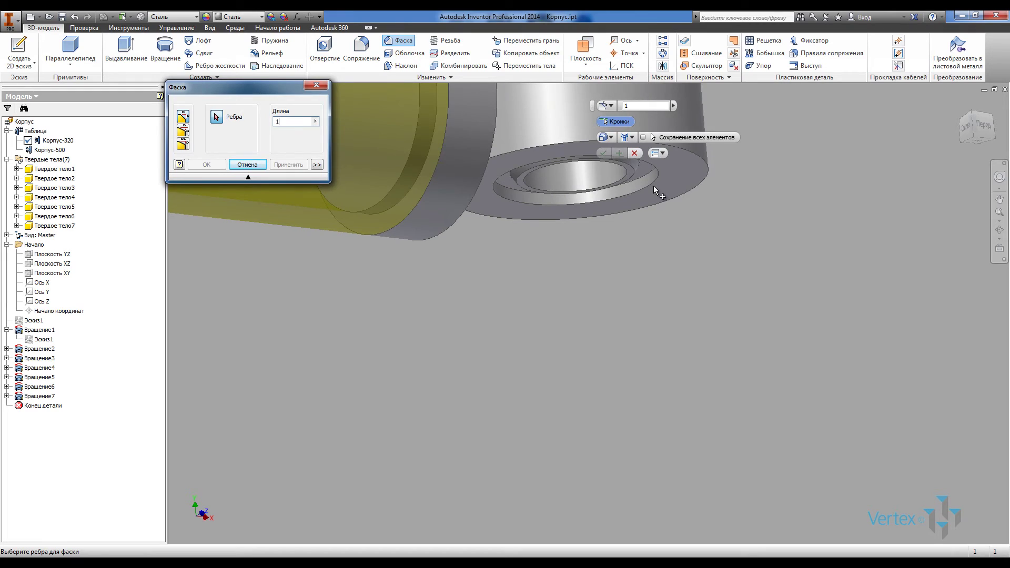
pyautogui.click(681, 195)
pyautogui.scroll(3, 625, 371)
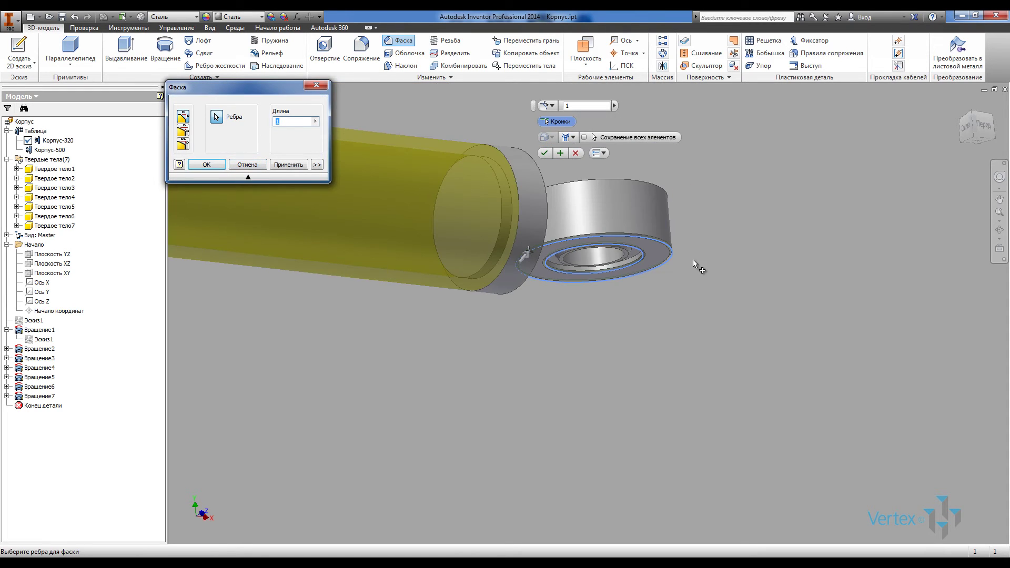
pyautogui.keyDown('shift'); pyautogui.moveTo(698, 268); pyautogui.dragTo(736, 351, button='middle'); pyautogui.keyUp('shift')
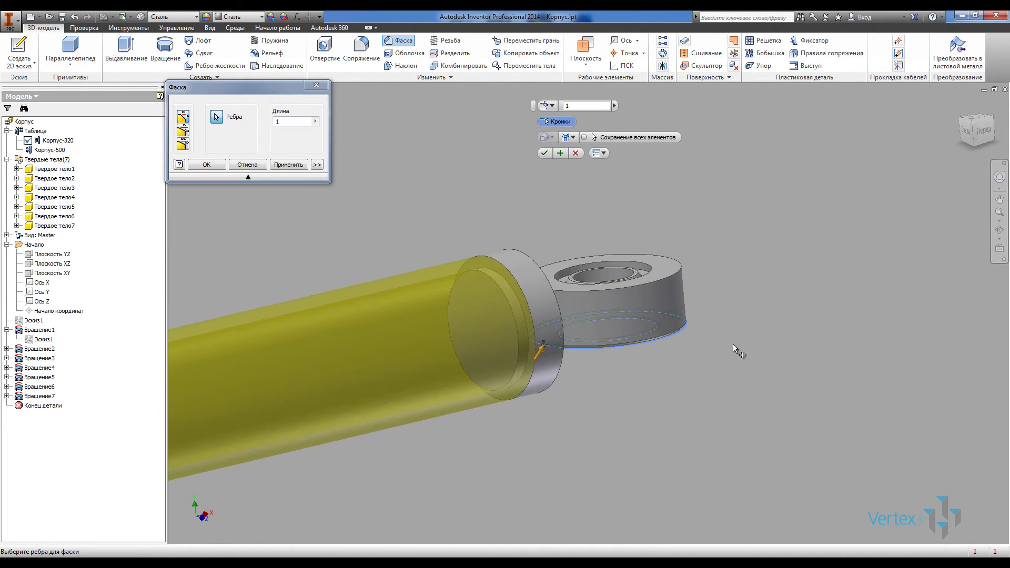
pyautogui.scroll(-3, 673, 263)
pyautogui.click(671, 309)
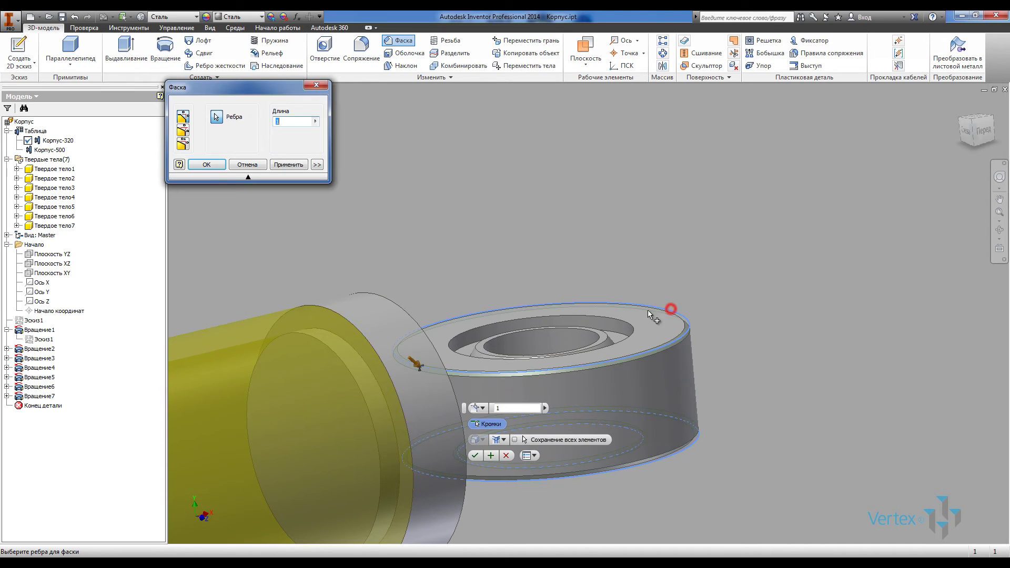
pyautogui.click(630, 322)
pyautogui.click(222, 165)
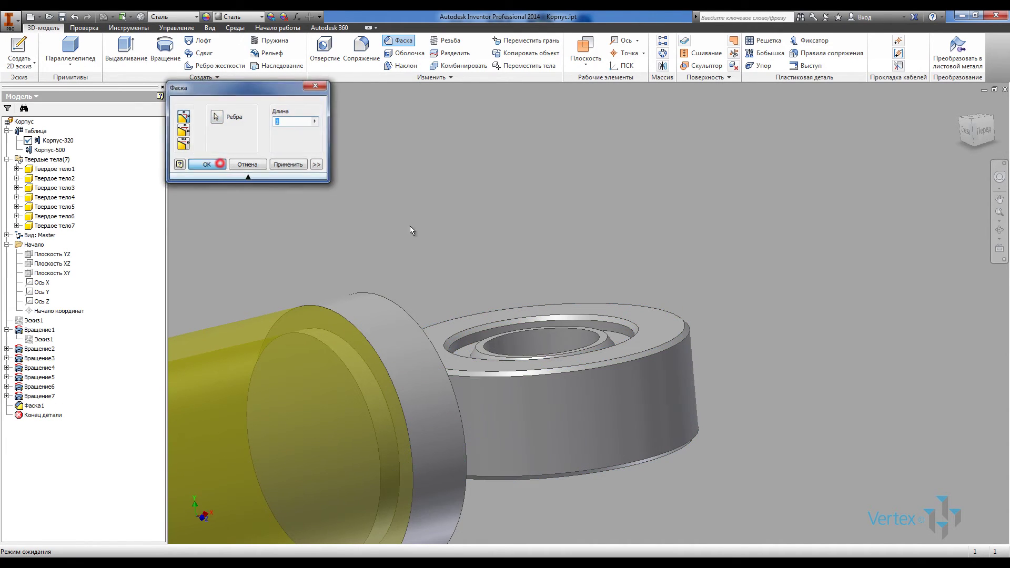
# Create a work plane parallel to the XY plane and tangent to the tube's outer surface
pyautogui.keyDown('shift'); pyautogui.moveTo(523, 235); pyautogui.dragTo(622, 203, button='middle'); pyautogui.keyUp('shift')
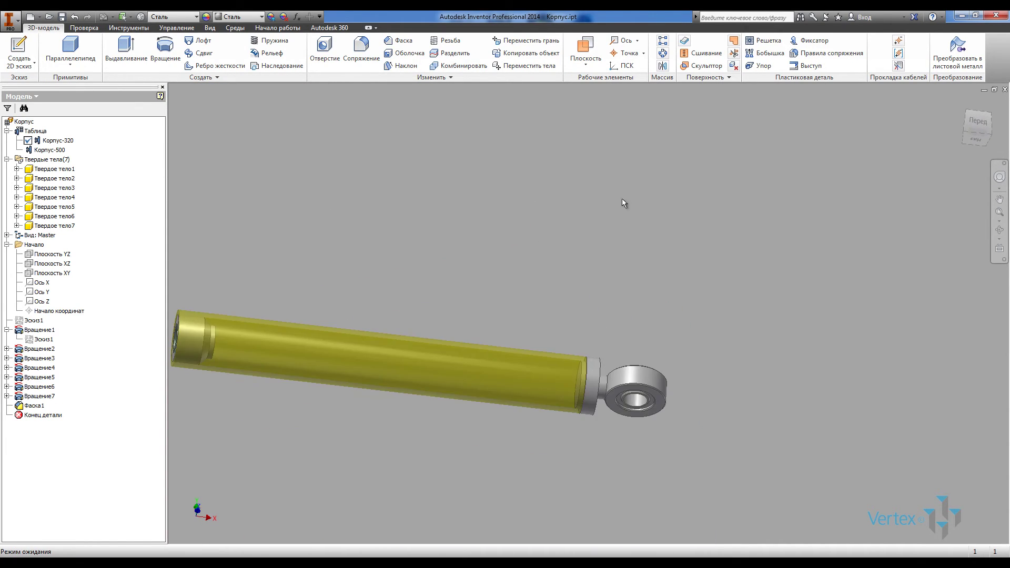
pyautogui.click(979, 137)
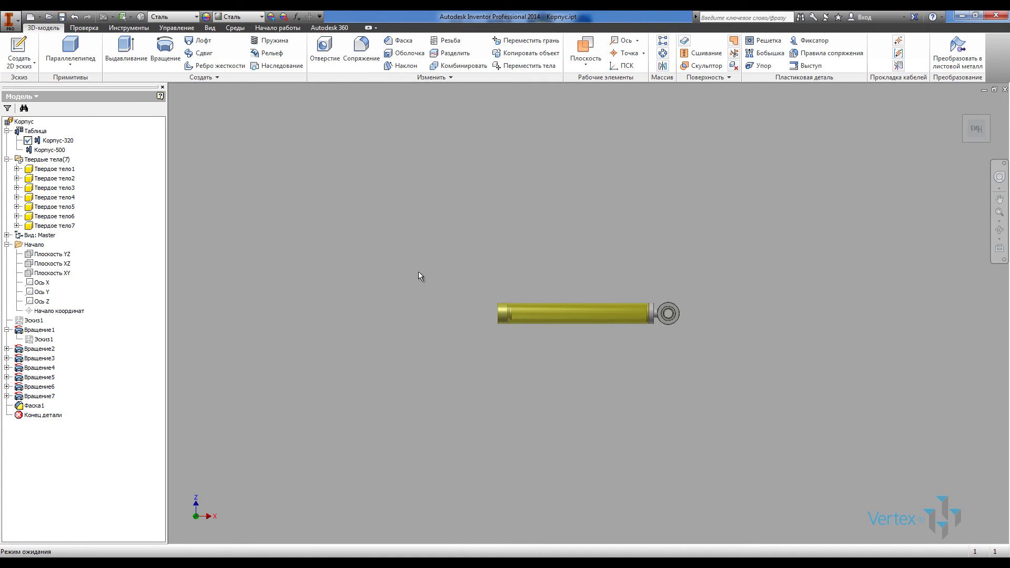
pyautogui.scroll(-2, 571, 342)
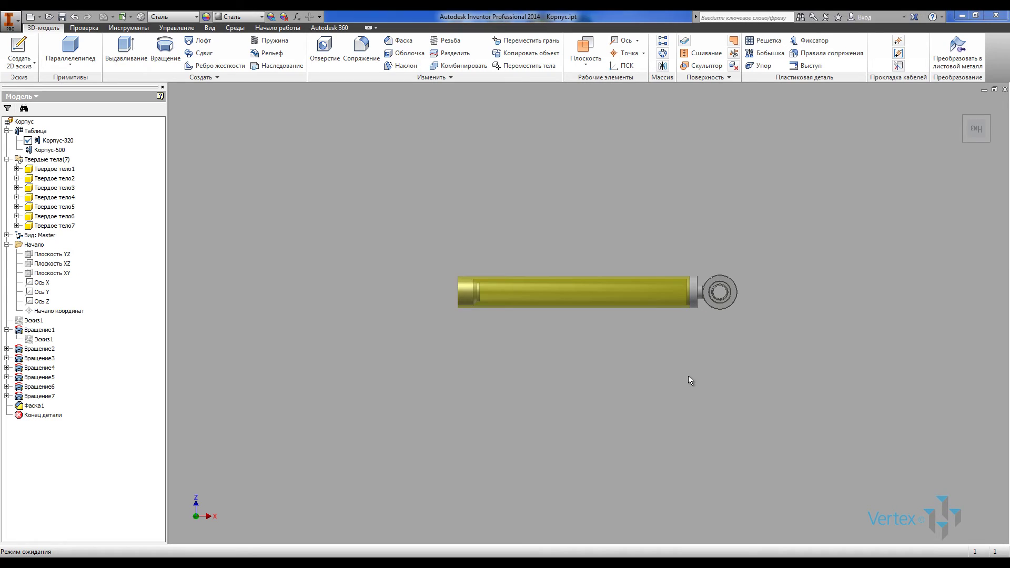
pyautogui.click(689, 376)
pyautogui.keyDown('shift'); pyautogui.moveTo(670, 354); pyautogui.dragTo(701, 389, button='middle'); pyautogui.keyUp('shift')
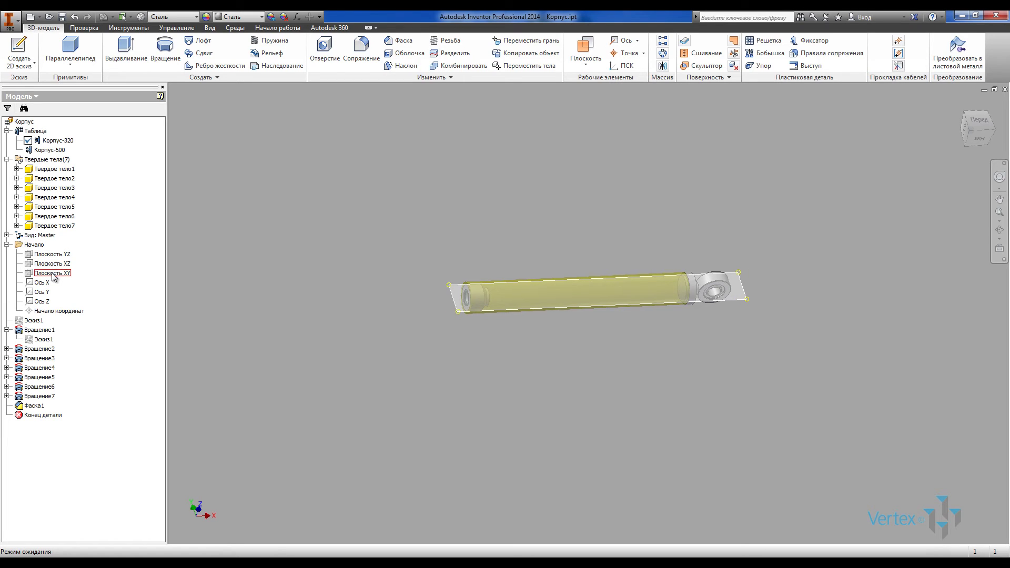
pyautogui.click(52, 272)
pyautogui.click(585, 47)
pyautogui.scroll(-5, 491, 244)
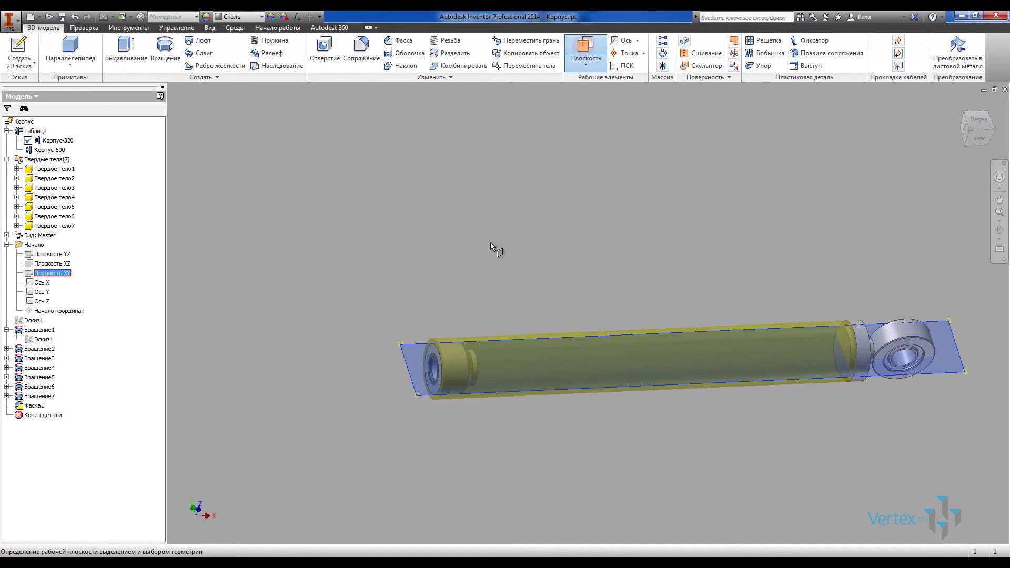
pyautogui.click(501, 412)
pyautogui.scroll(6, 503, 406)
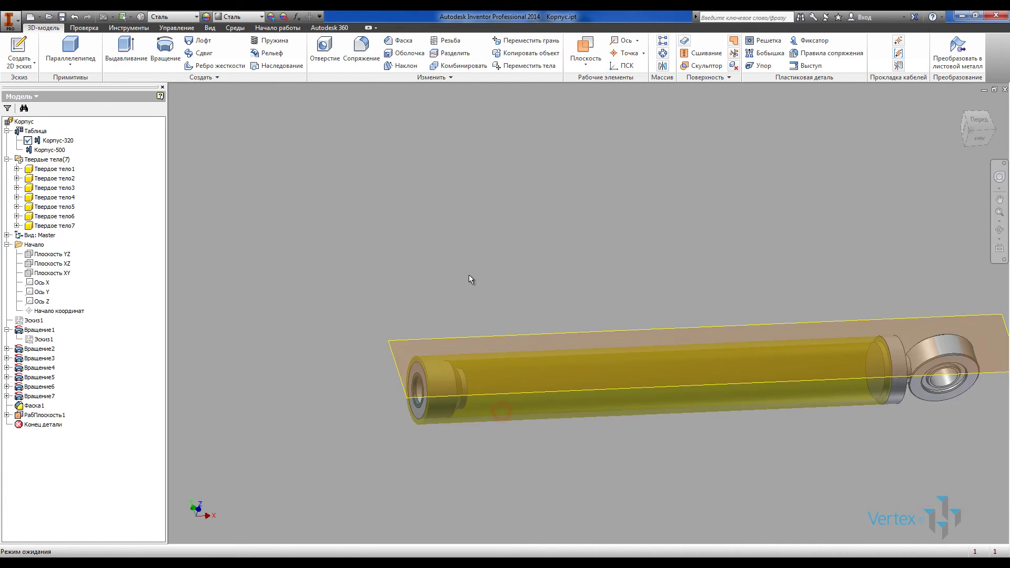
# Start a new 2D sketch on the work plane tangent to the tube
pyautogui.moveTo(471, 280)
pyautogui.keyDown('shift'); pyautogui.mouseDown(button='middle')
pyautogui.moveTo(569, 237)
pyautogui.moveTo(563, 276)
pyautogui.mouseUp(button='middle'); pyautogui.keyUp('shift')
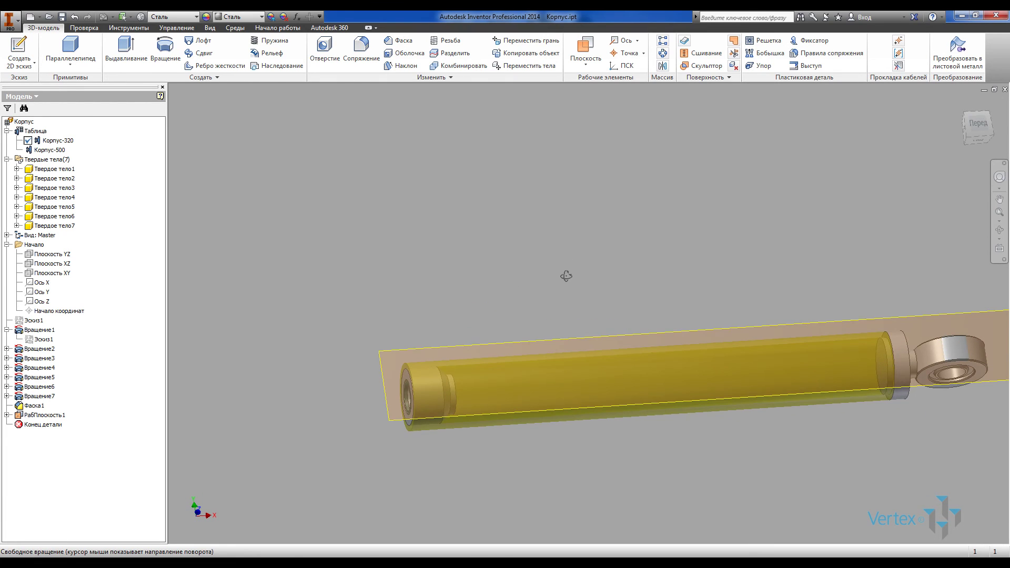
pyautogui.click(517, 228)
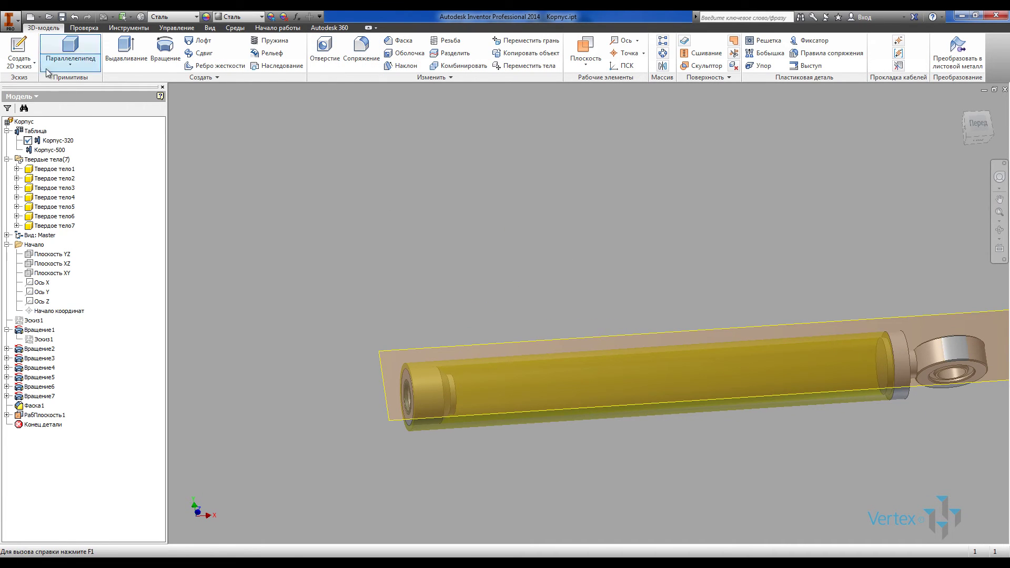
pyautogui.click(18, 49)
pyautogui.click(383, 351)
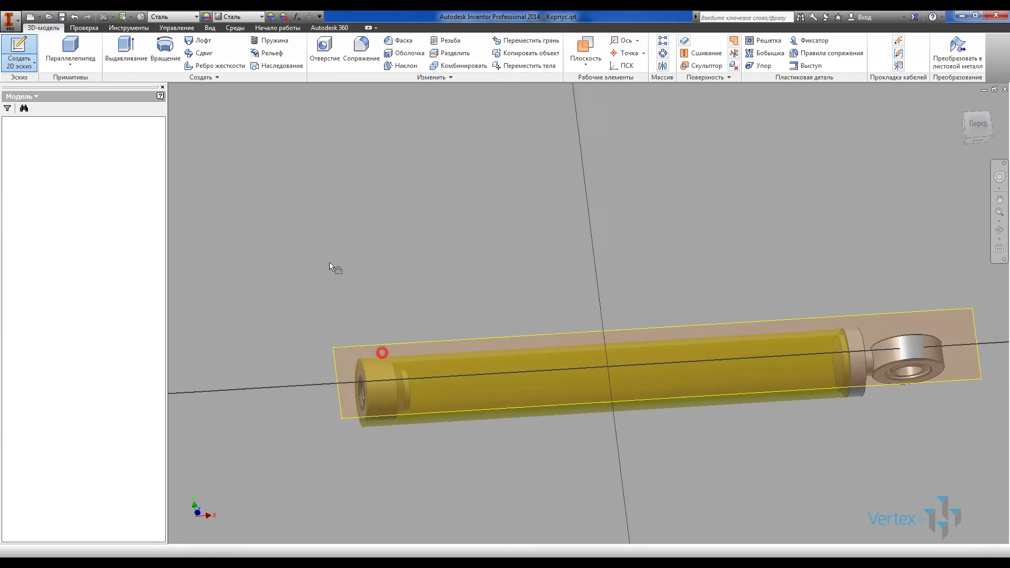